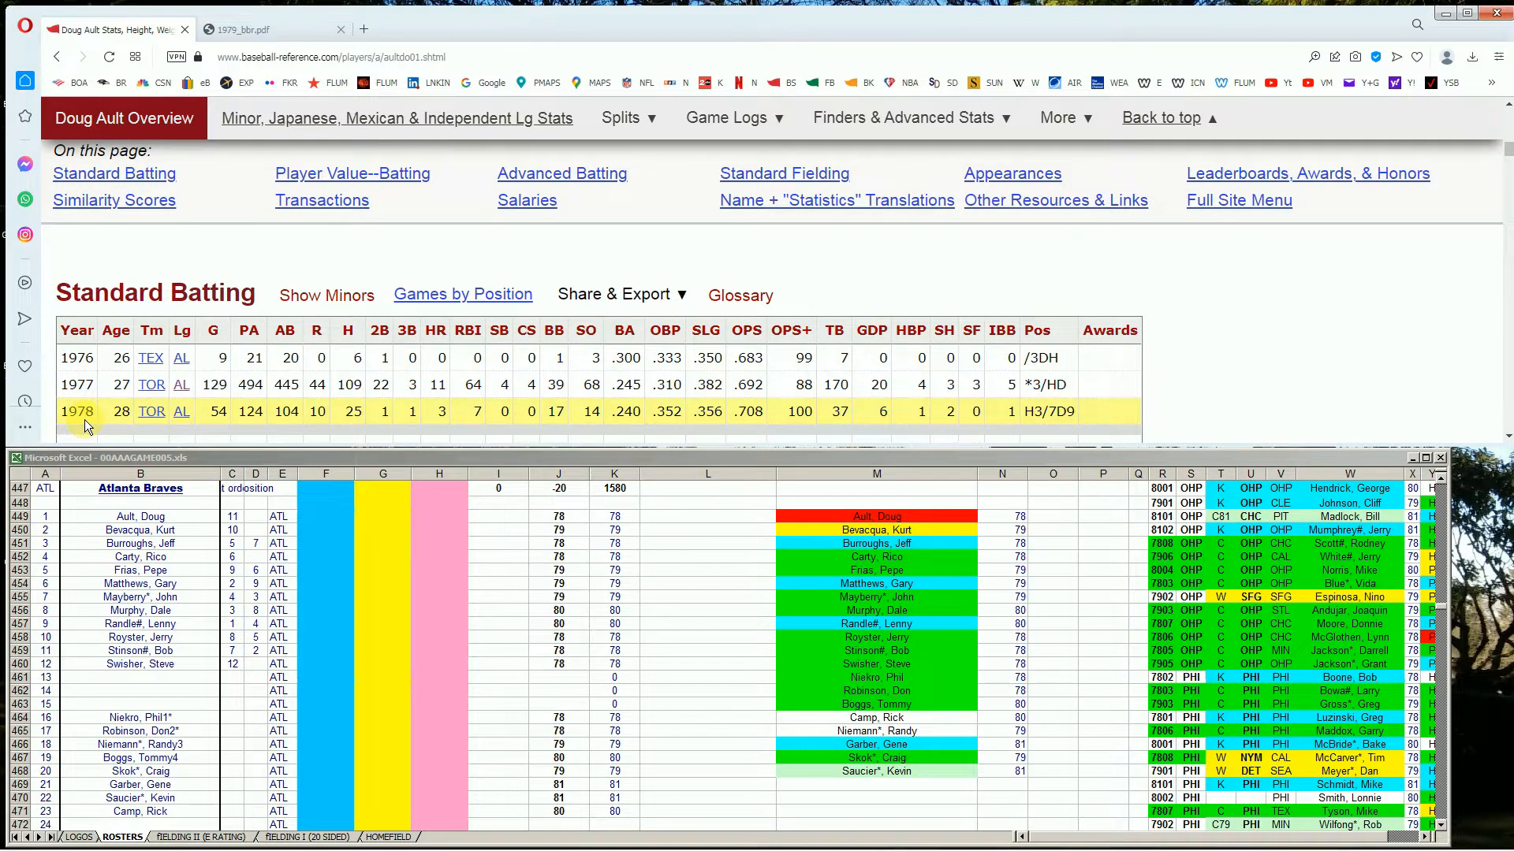
Step: Check Doug Ault's batting seasons, then enter 1 in the pink column H of his row in the Excel Atlanta Braves roster
scroll(88, 419, "down", 1)
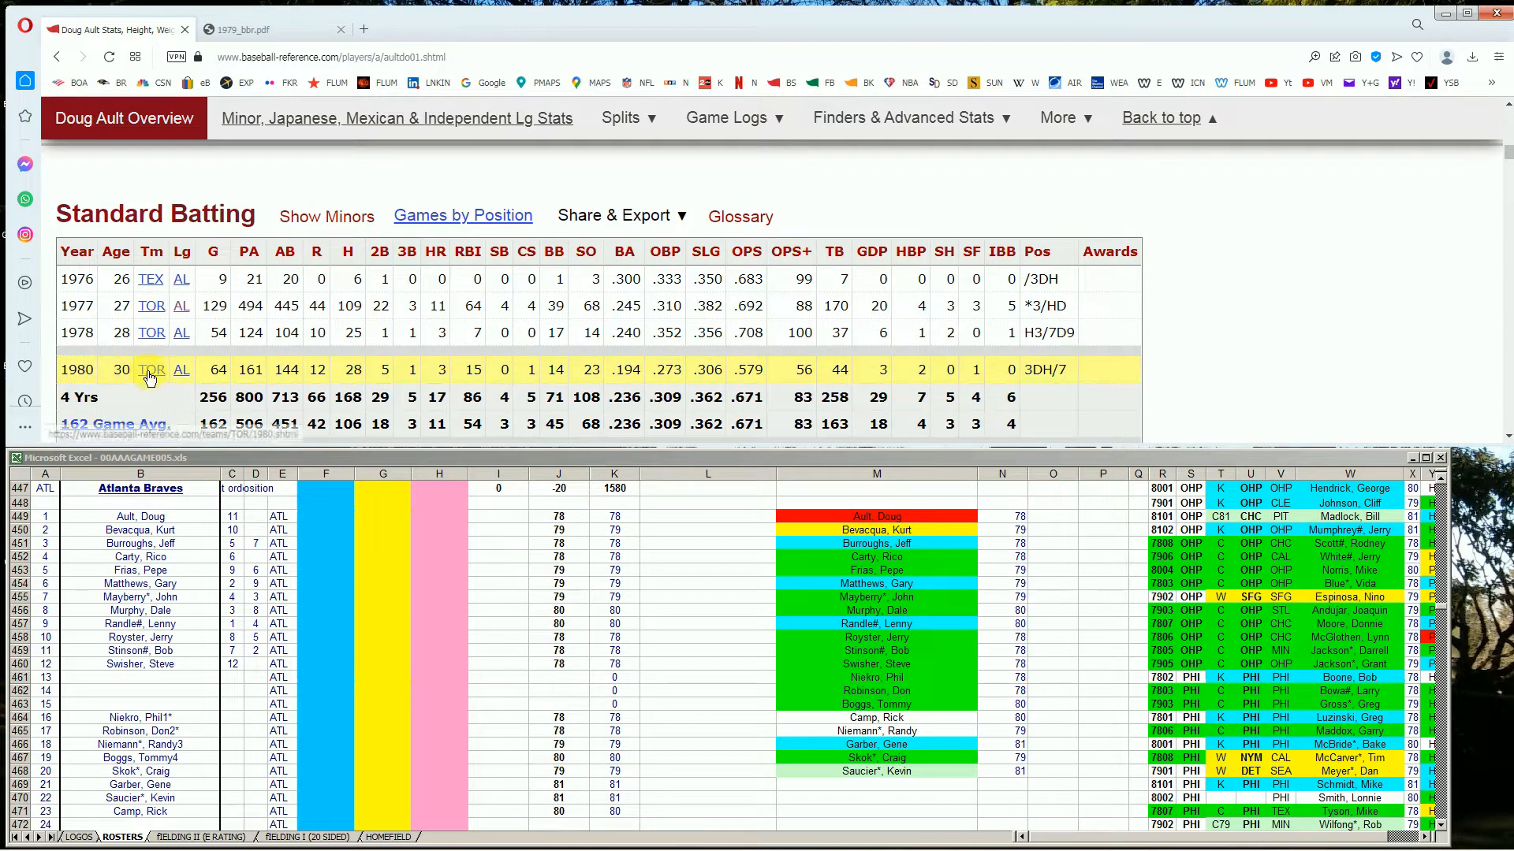
left_click(328, 554)
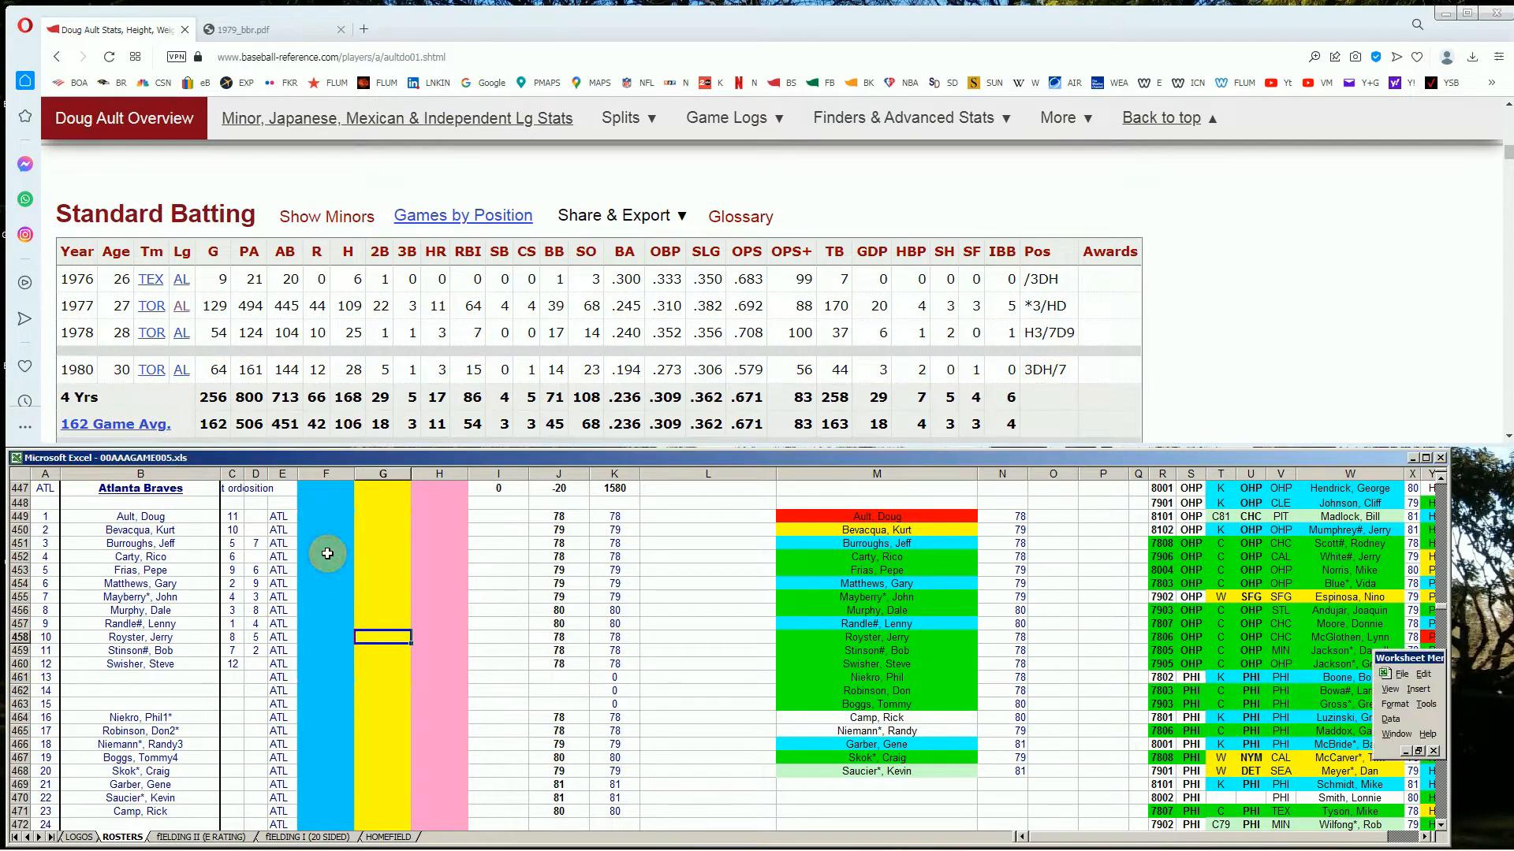
key("Left")
key("Up")
key("Up")
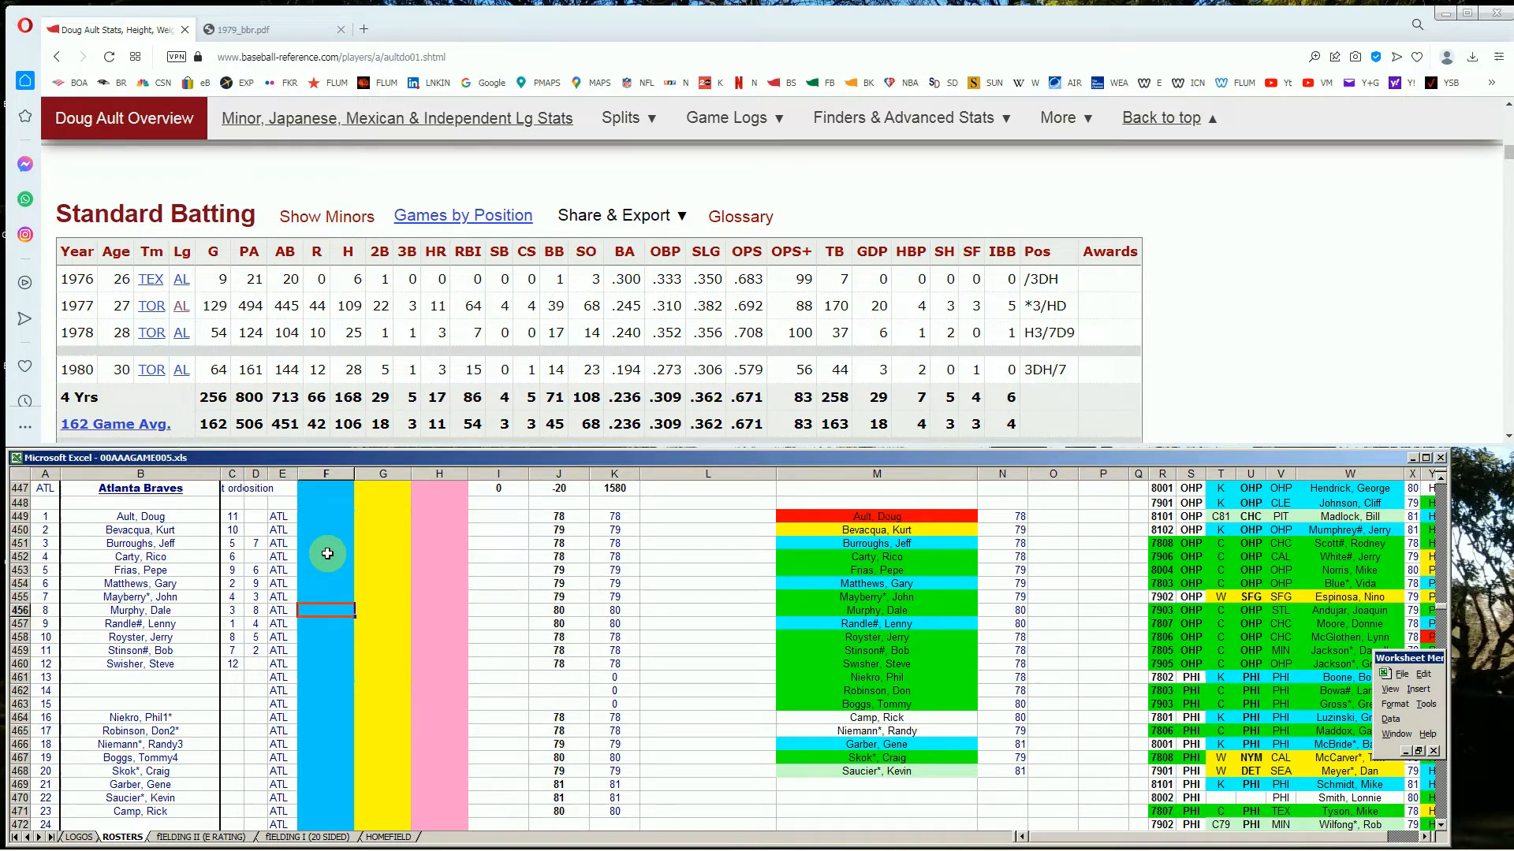
key("Up")
key("Up")
key("Up")
key("Up")
key("Up")
key("Up")
key("Up")
key("Right")
key("Right")
type("1")
key("Return")
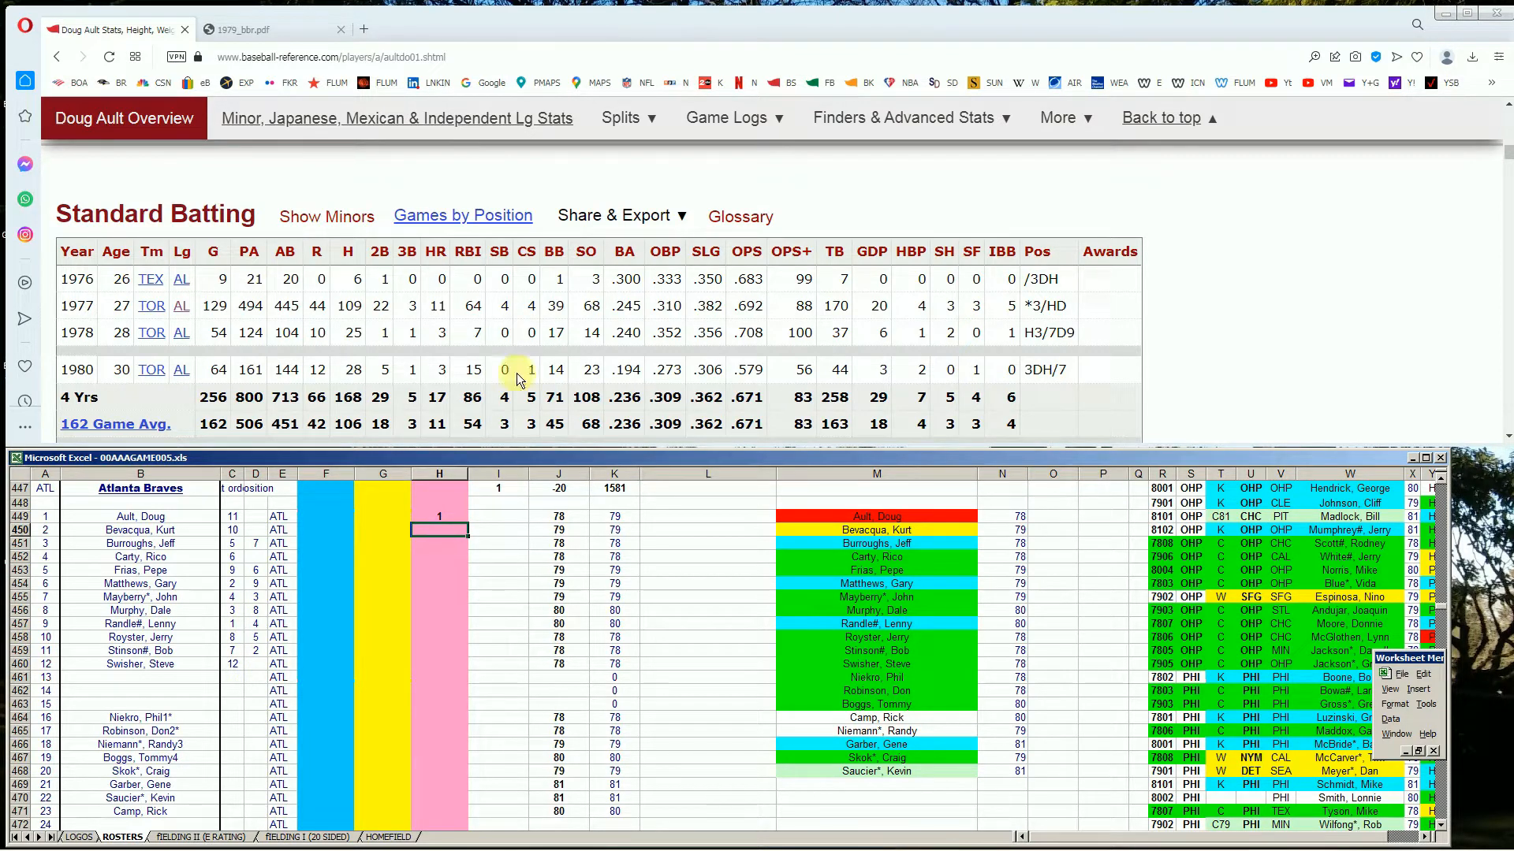
Step: Search Baseball Reference for Jeff Burroughs and open his player page
left_click_drag(1506, 157, 1506, 111)
left_click(1079, 163)
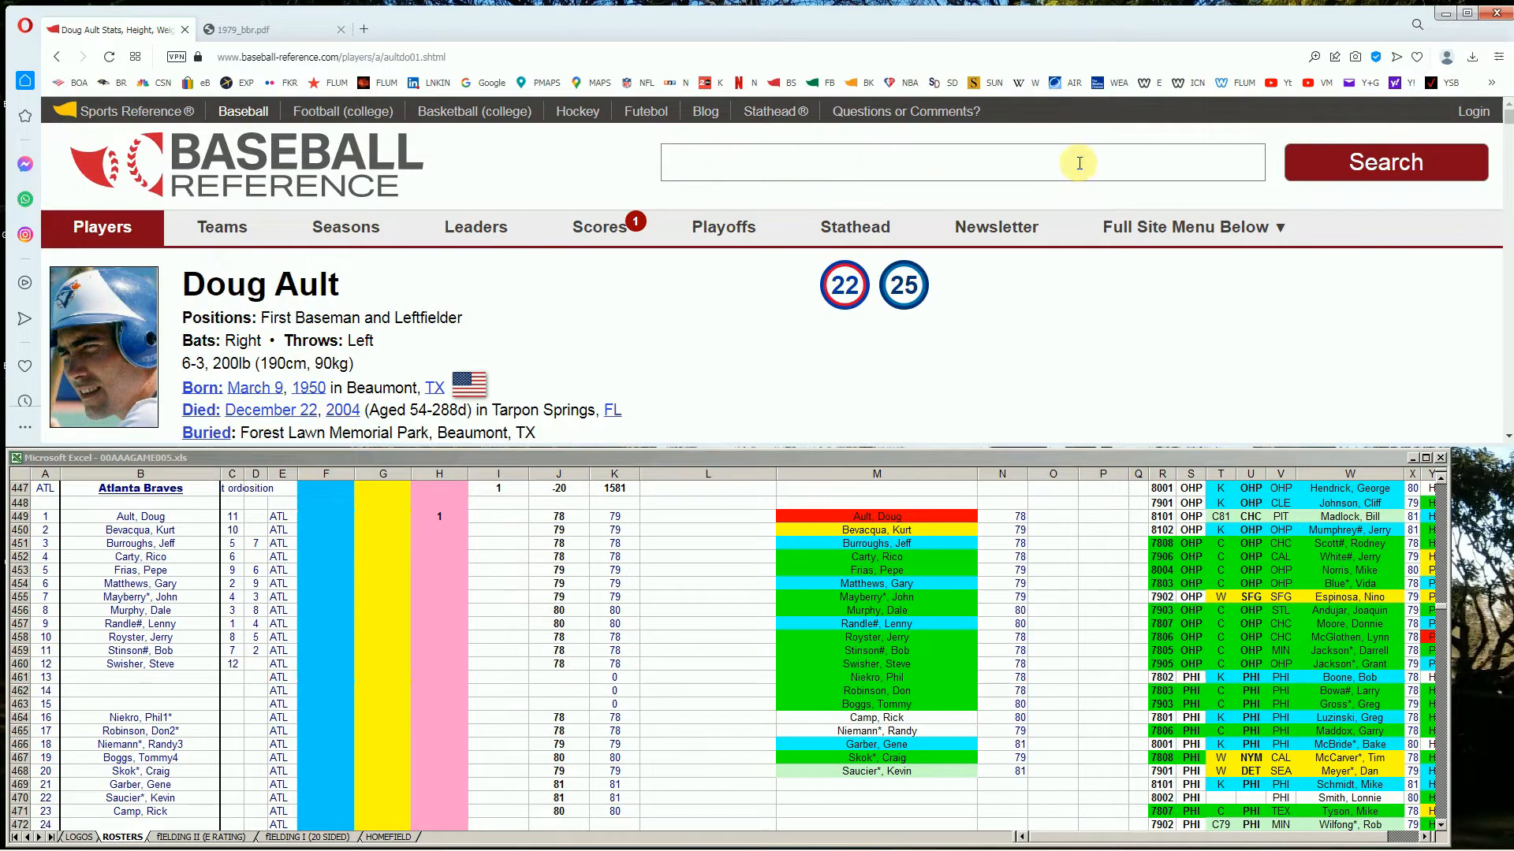
type("jeff bu")
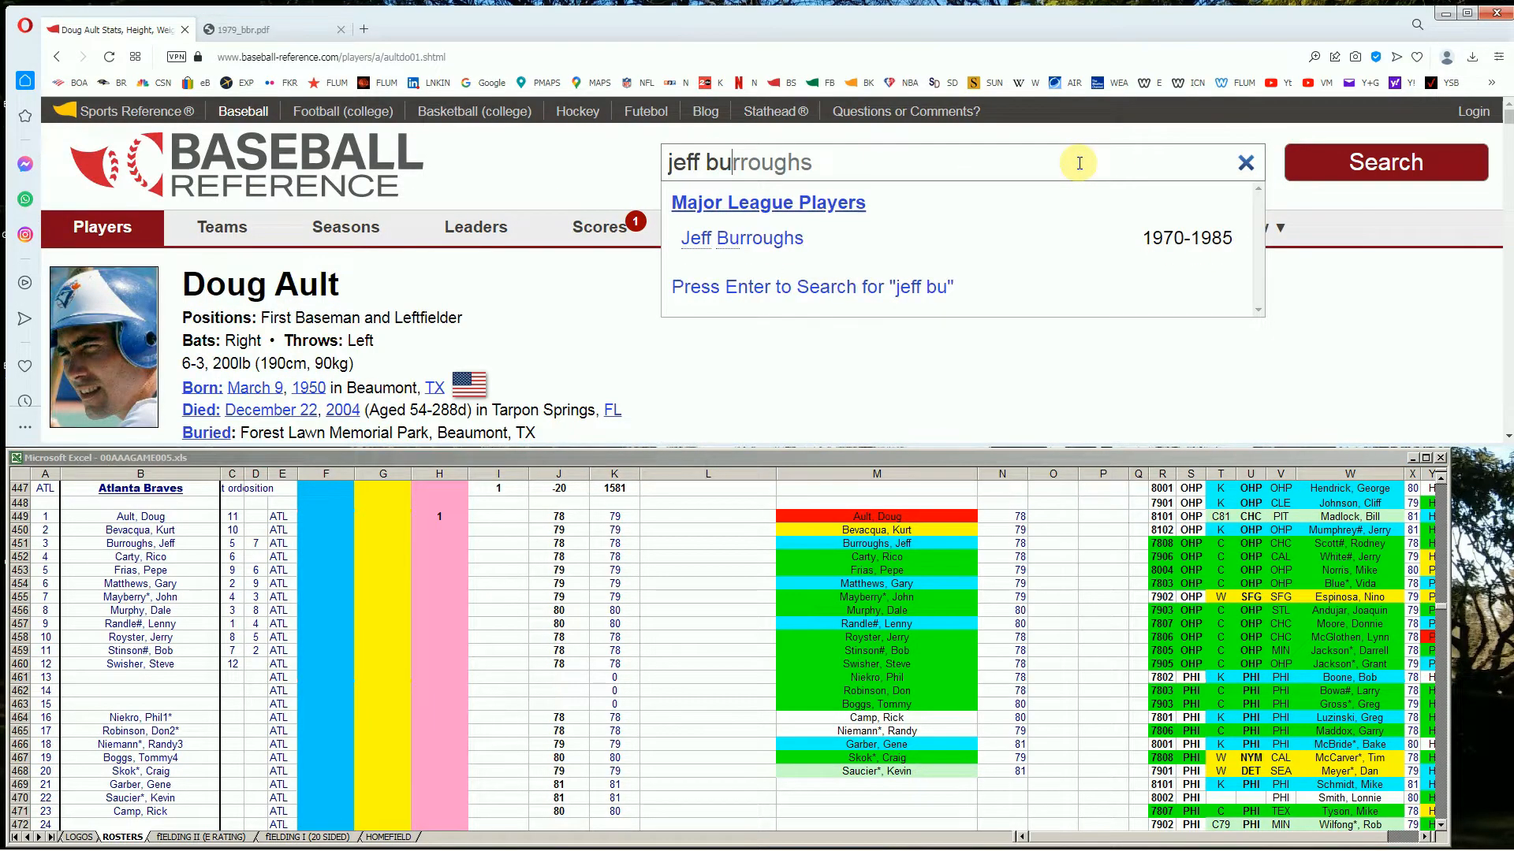
left_click(746, 239)
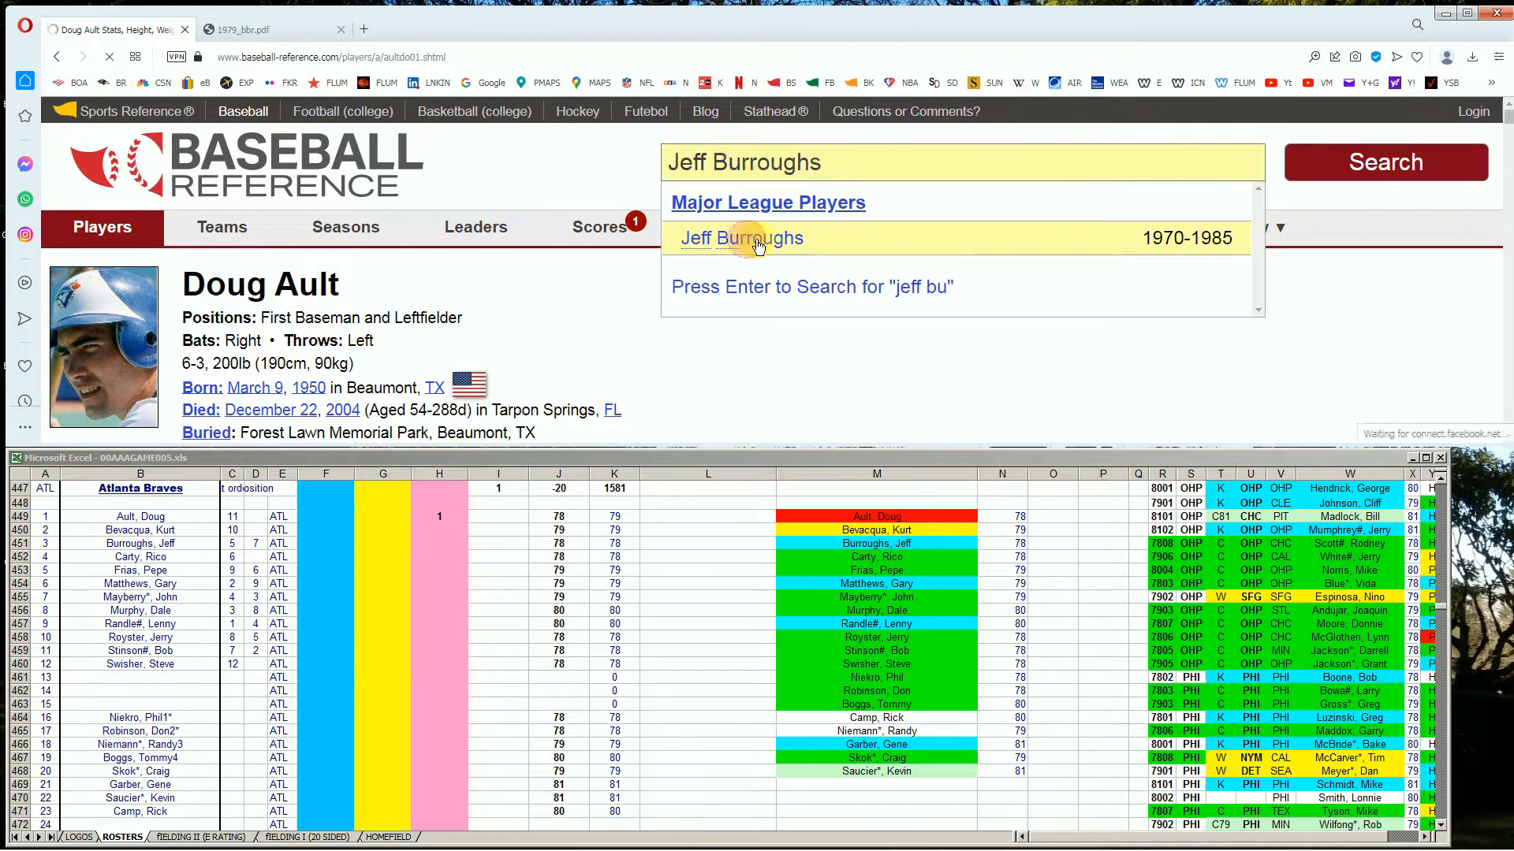
Step: Review Jeff Burroughs's Standard Batting seasons and enter 10000 in the blue column F of his row in the Excel roster
scroll(934, 359, "down", 6)
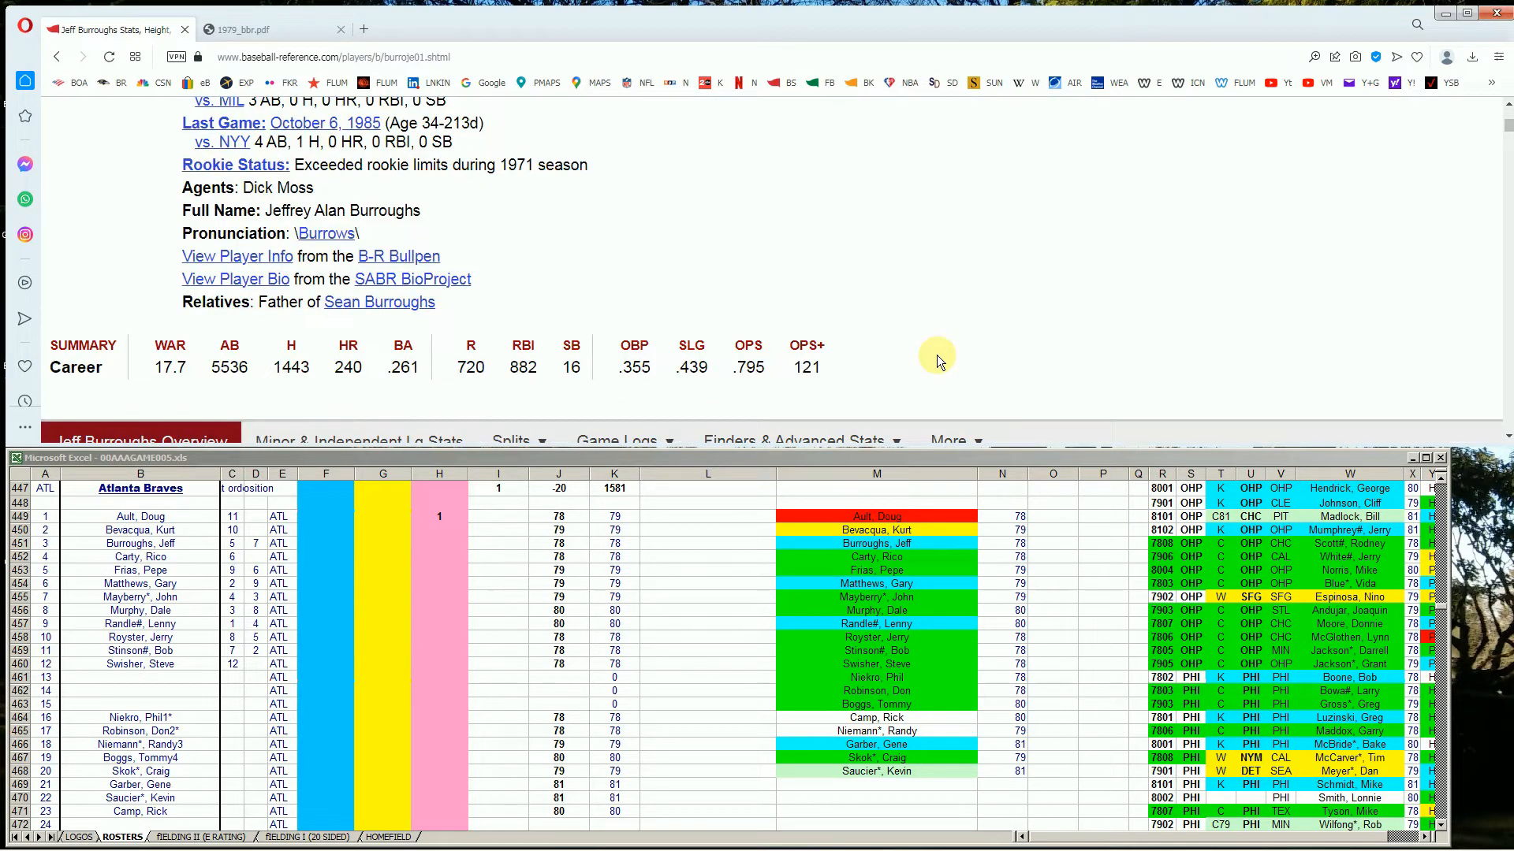
scroll(938, 355, "down", 3)
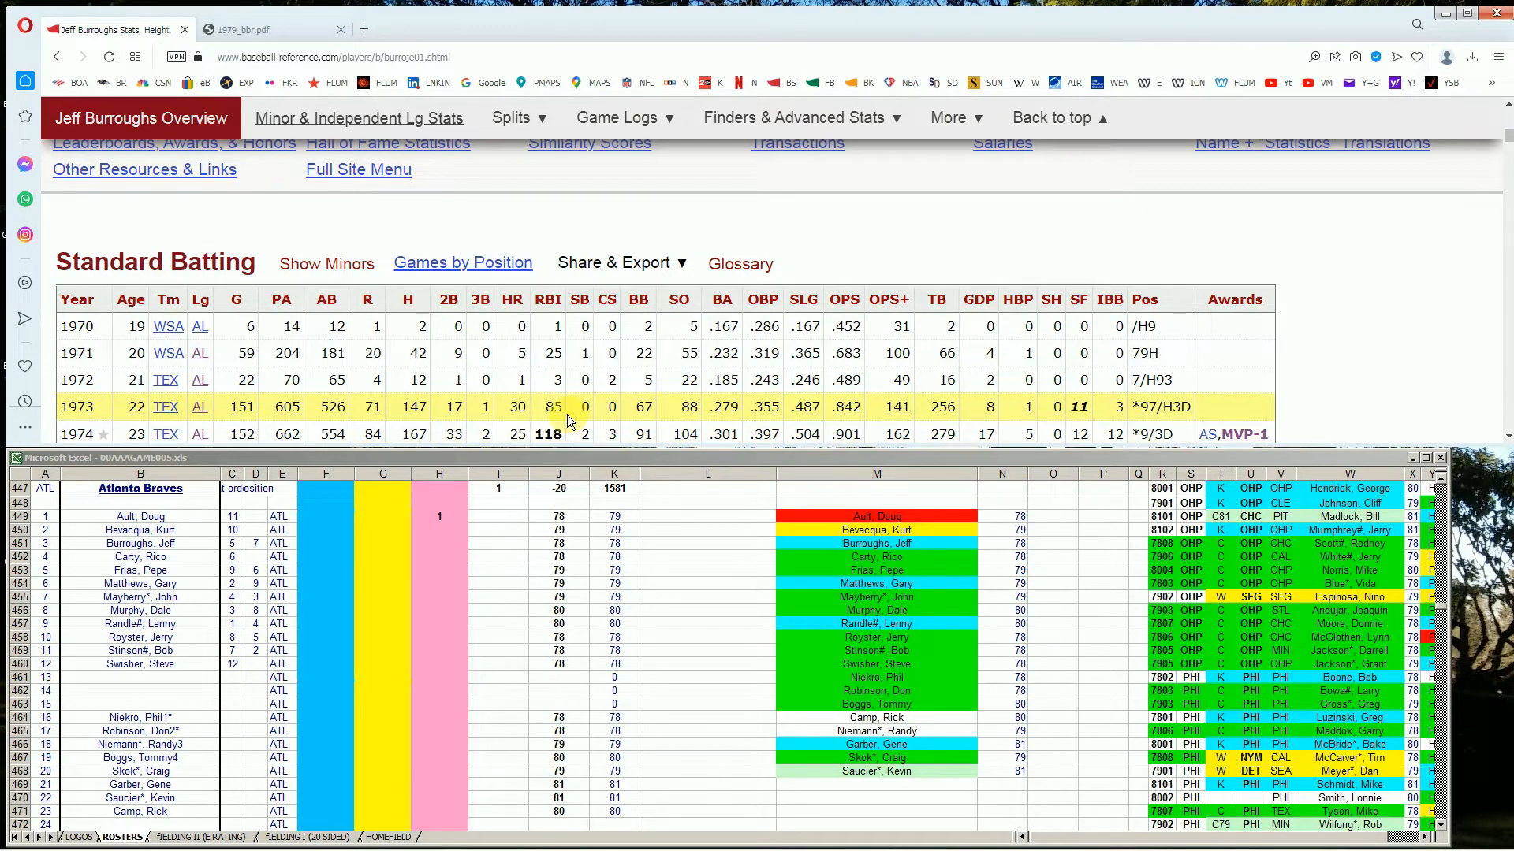
scroll(524, 413, "down", 2)
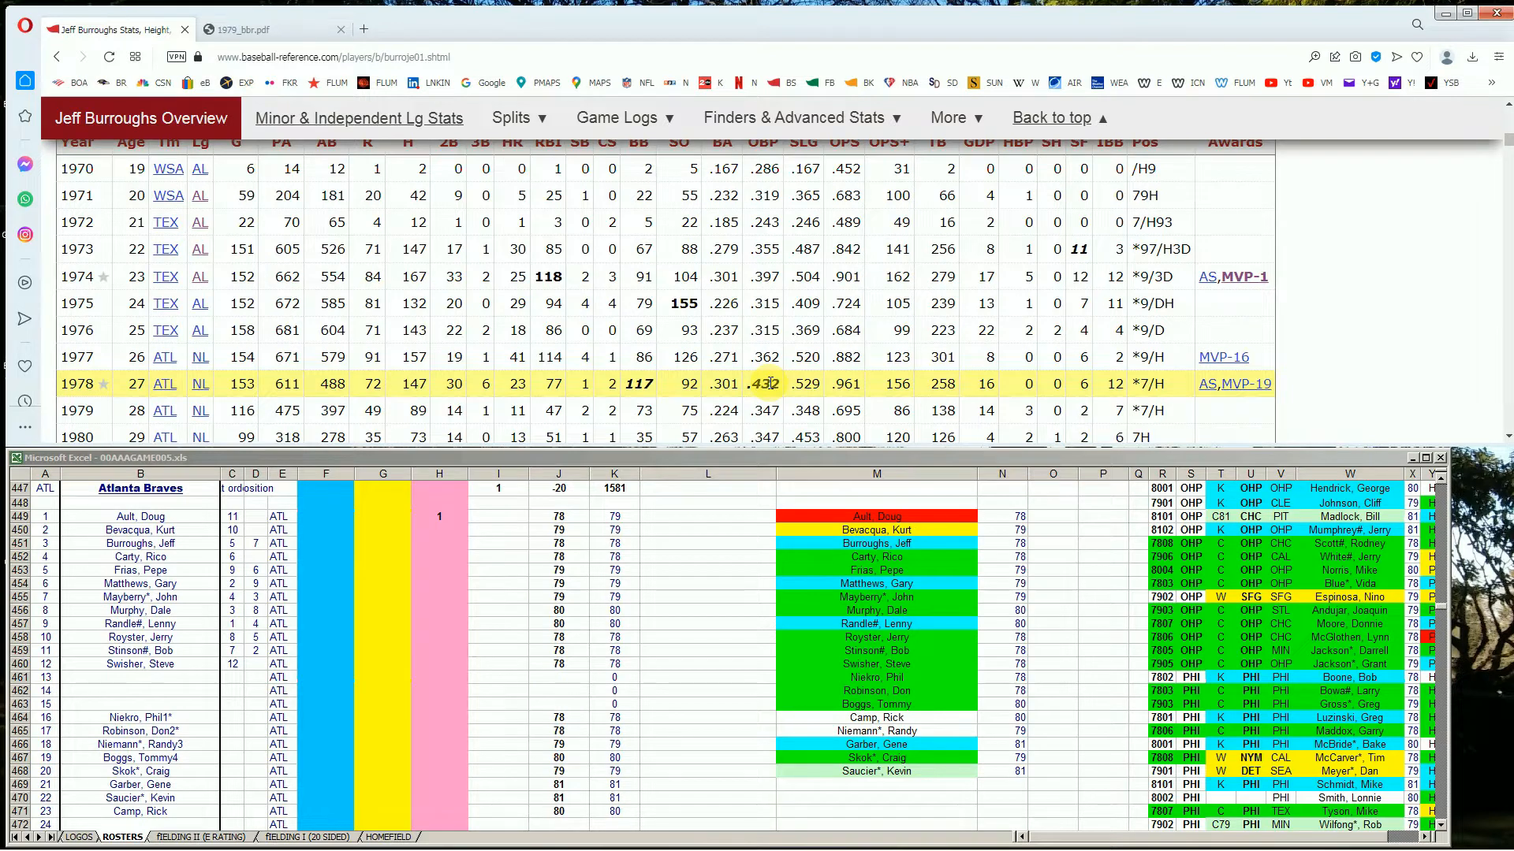
scroll(772, 384, "down", 1)
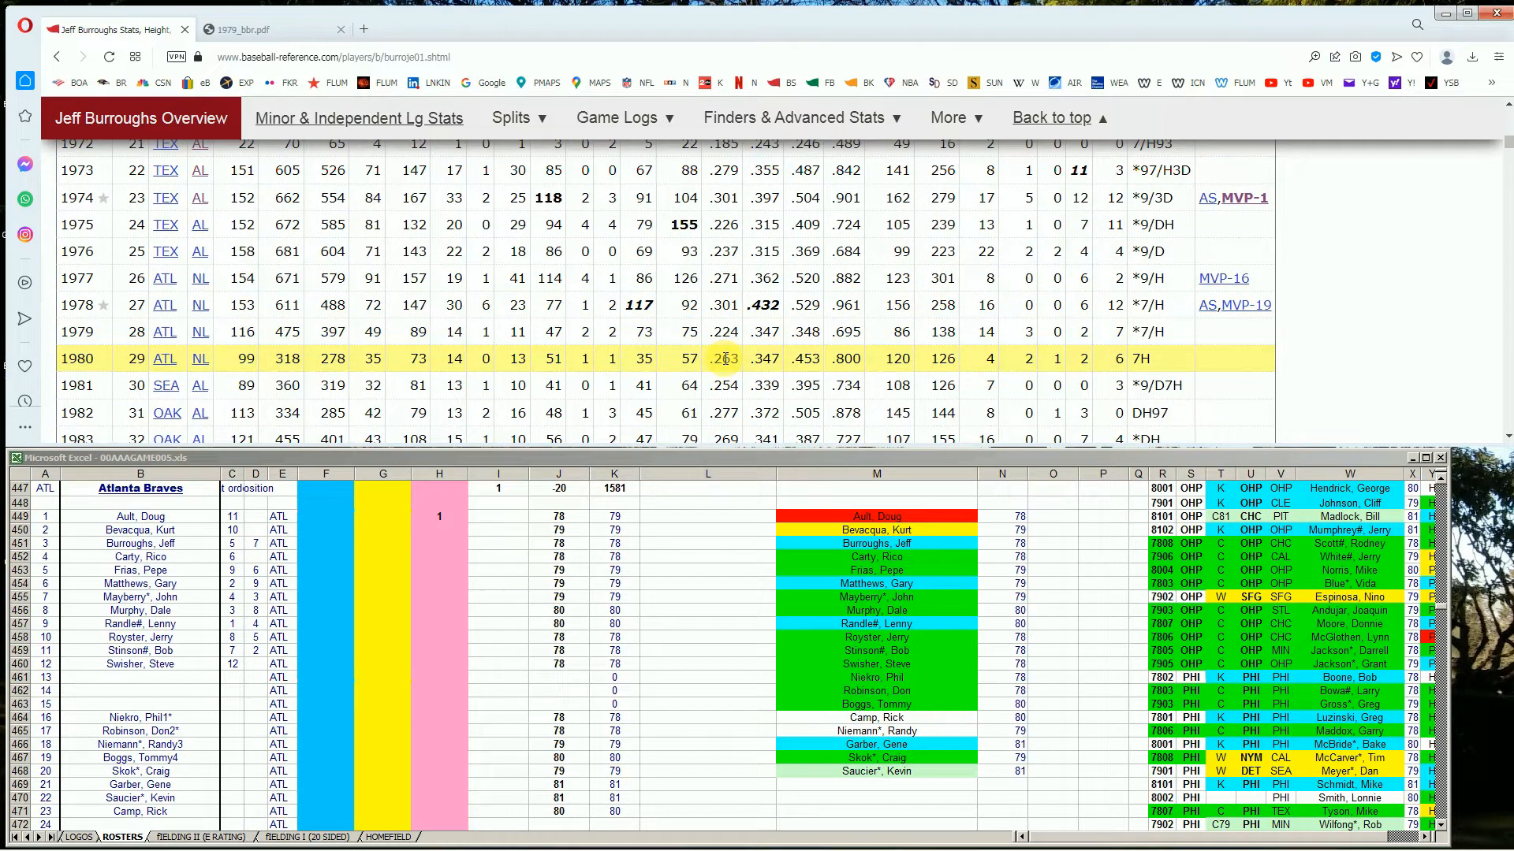
scroll(726, 358, "down", 1)
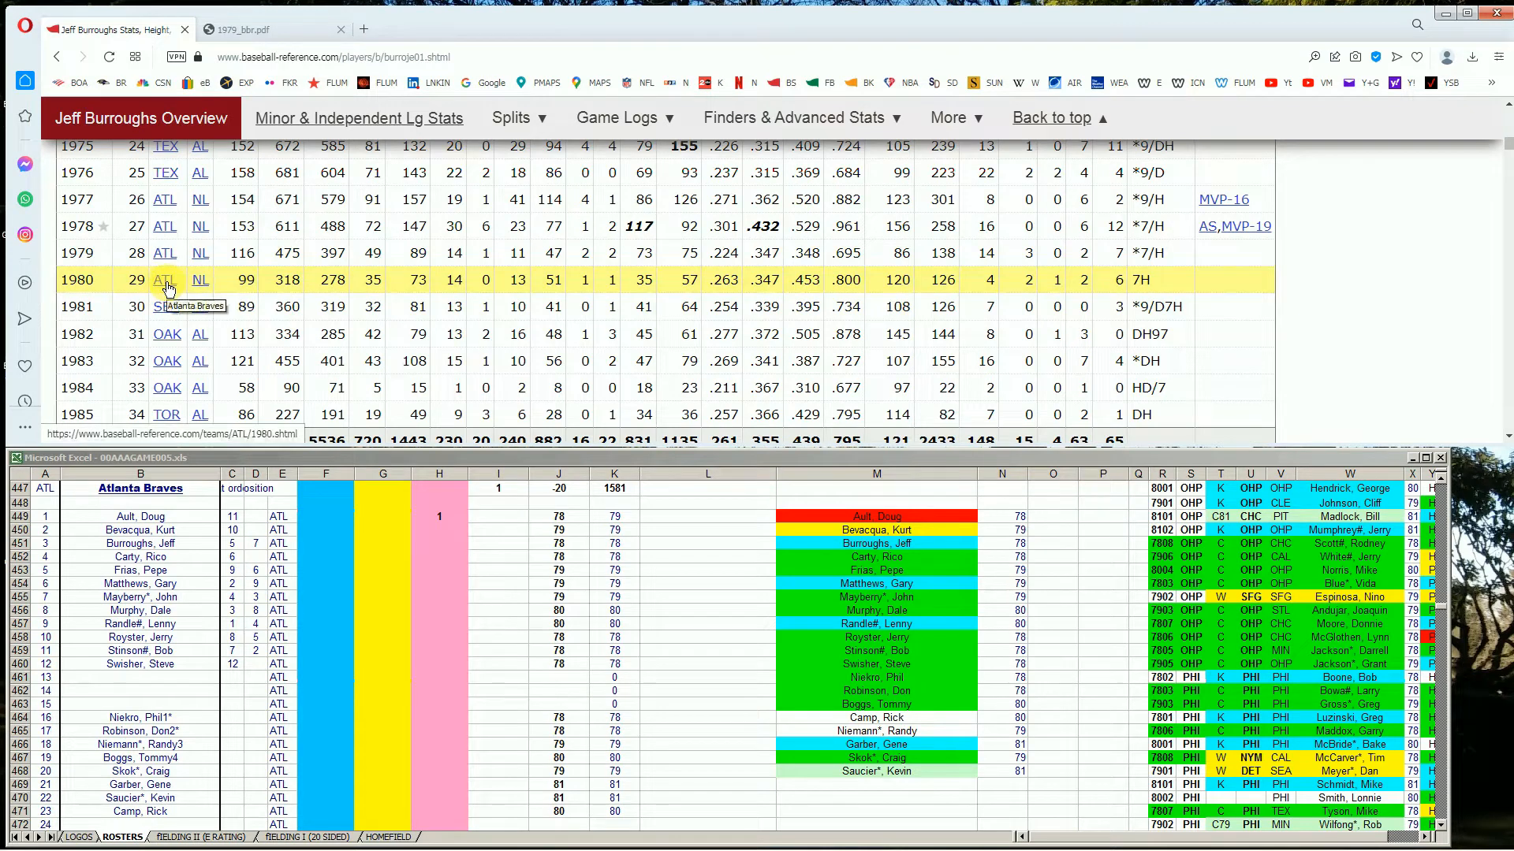
left_click(332, 533)
left_click(313, 545)
type("10000")
key("Return")
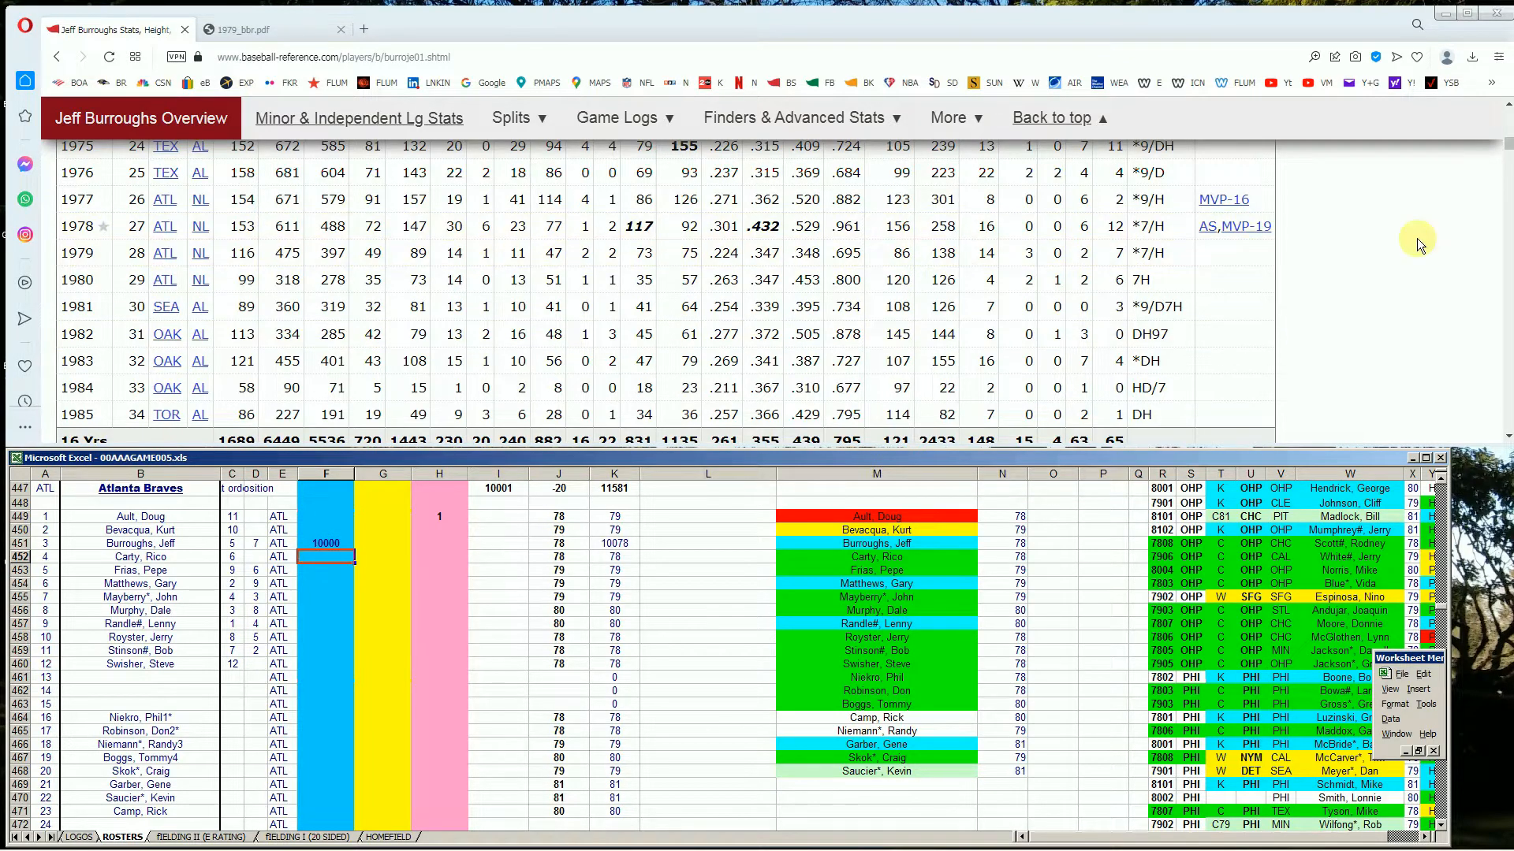
Step: Search Baseball Reference for Rico Carty and open his player page
left_click_drag(1507, 146, 1498, 114)
left_click(1196, 159)
type("rico")
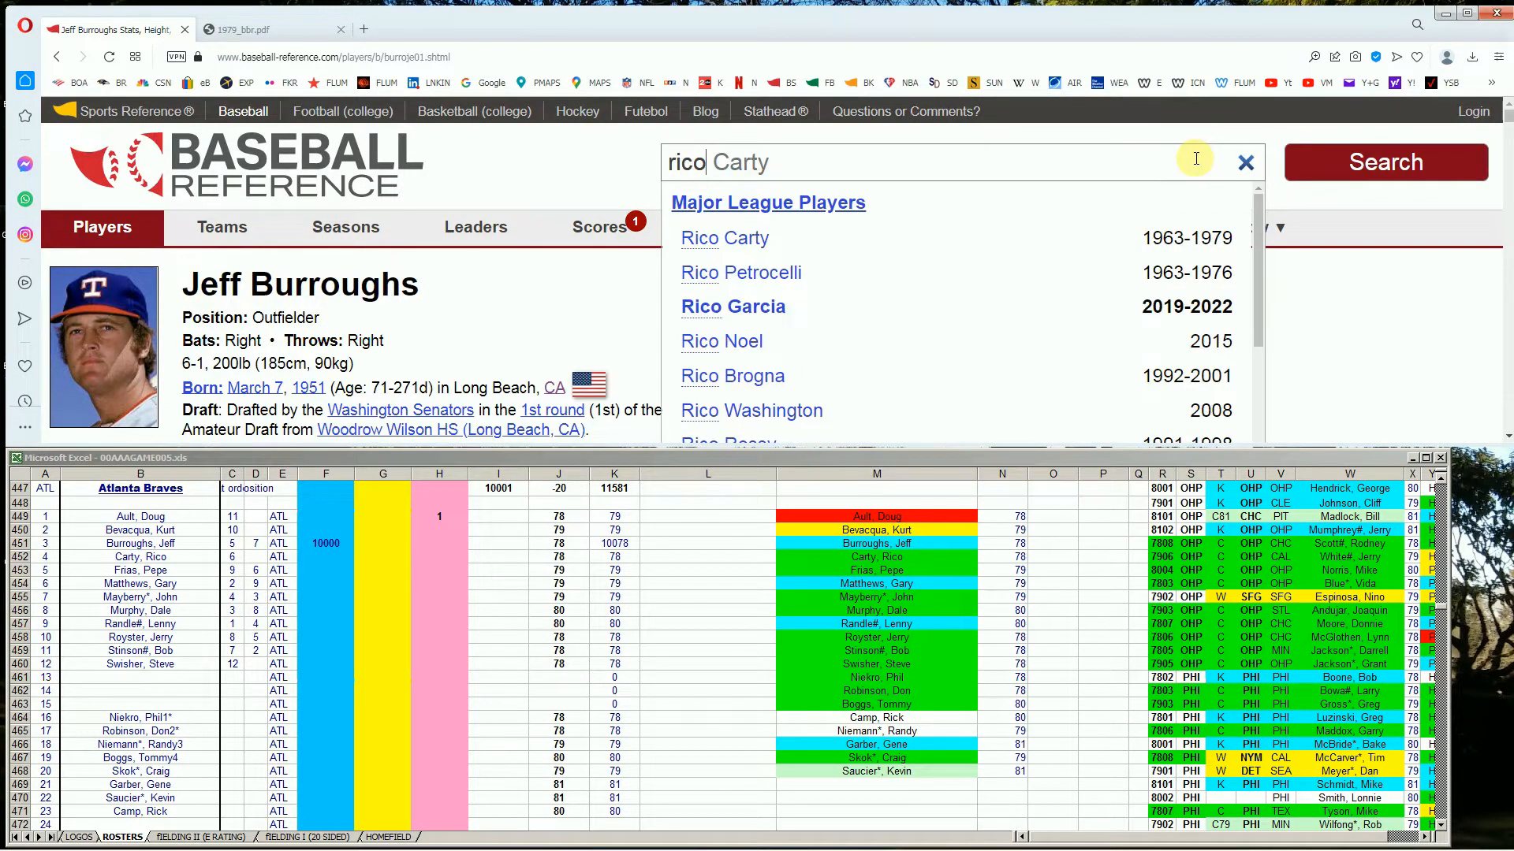
left_click(742, 239)
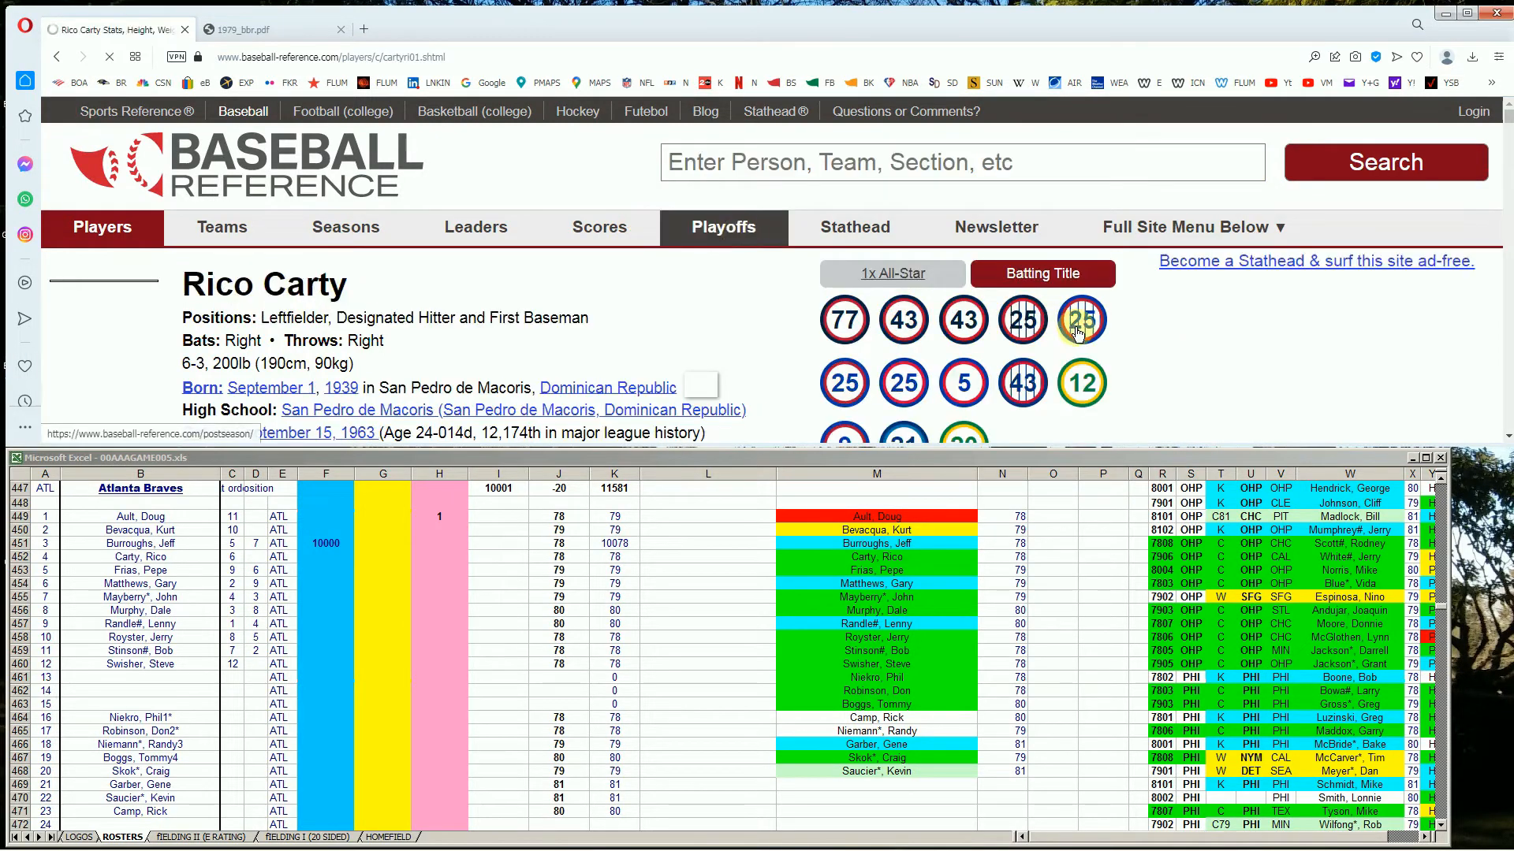
Step: Examine Rico Carty's Standard Batting table season by season through 1979, including his career totals
scroll(1070, 347, "down", 4)
scroll(1070, 347, "down", 8)
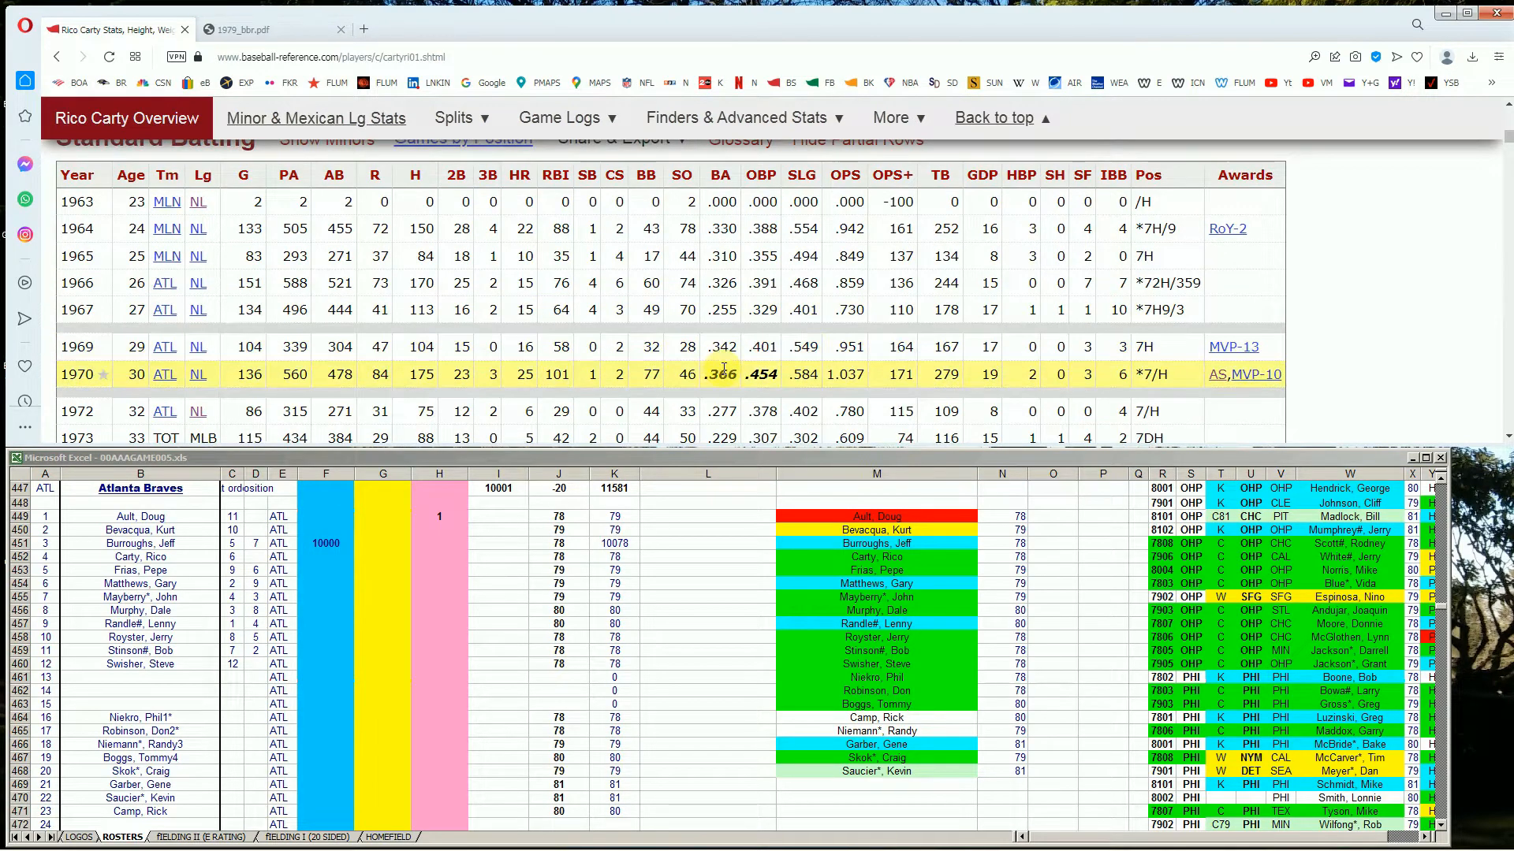
scroll(719, 362, "down", 1)
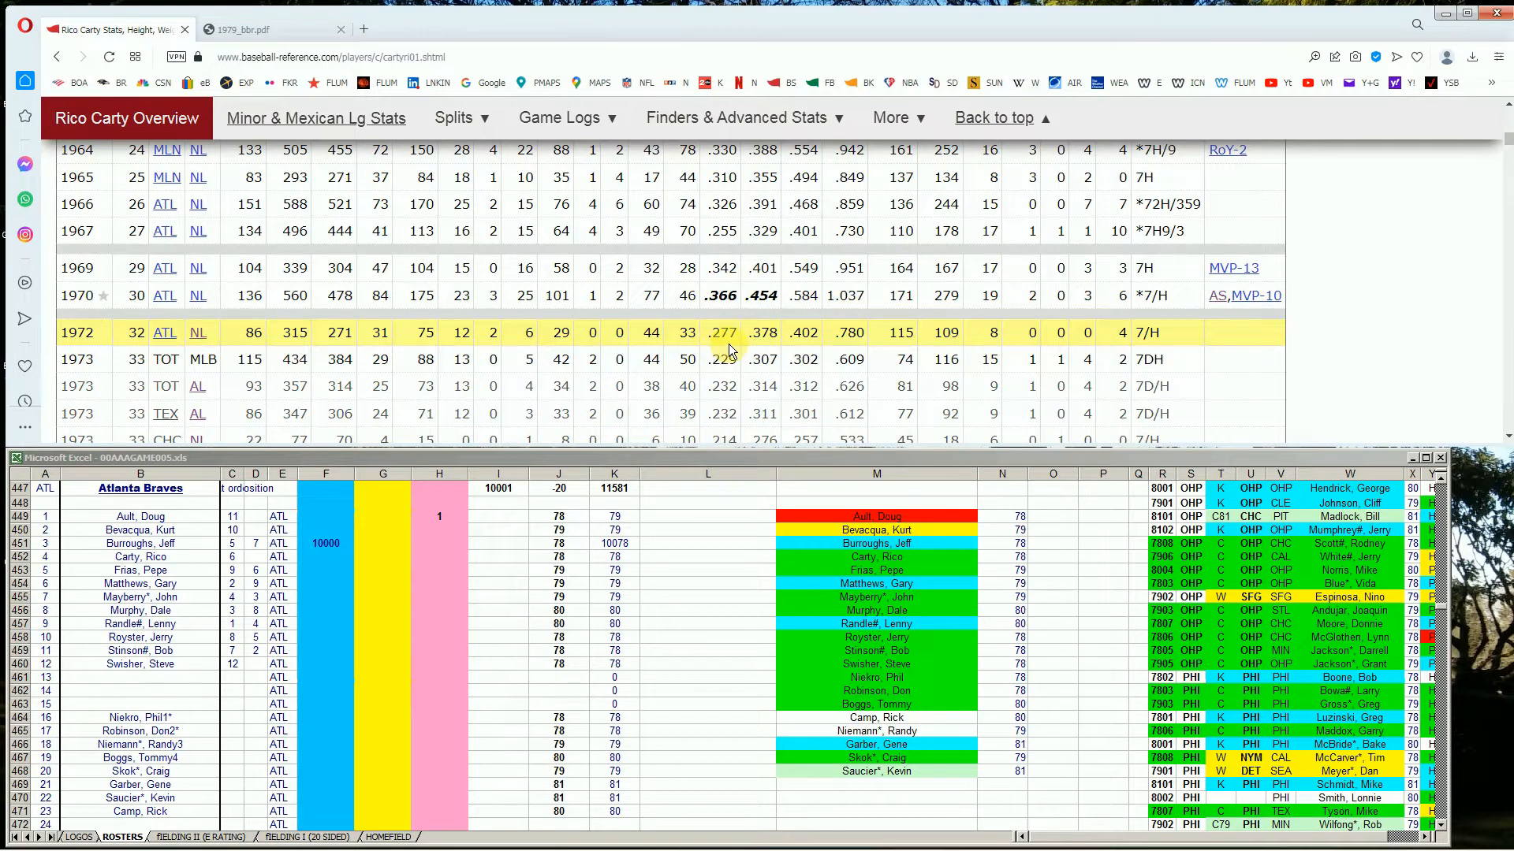
scroll(725, 386, "down", 1)
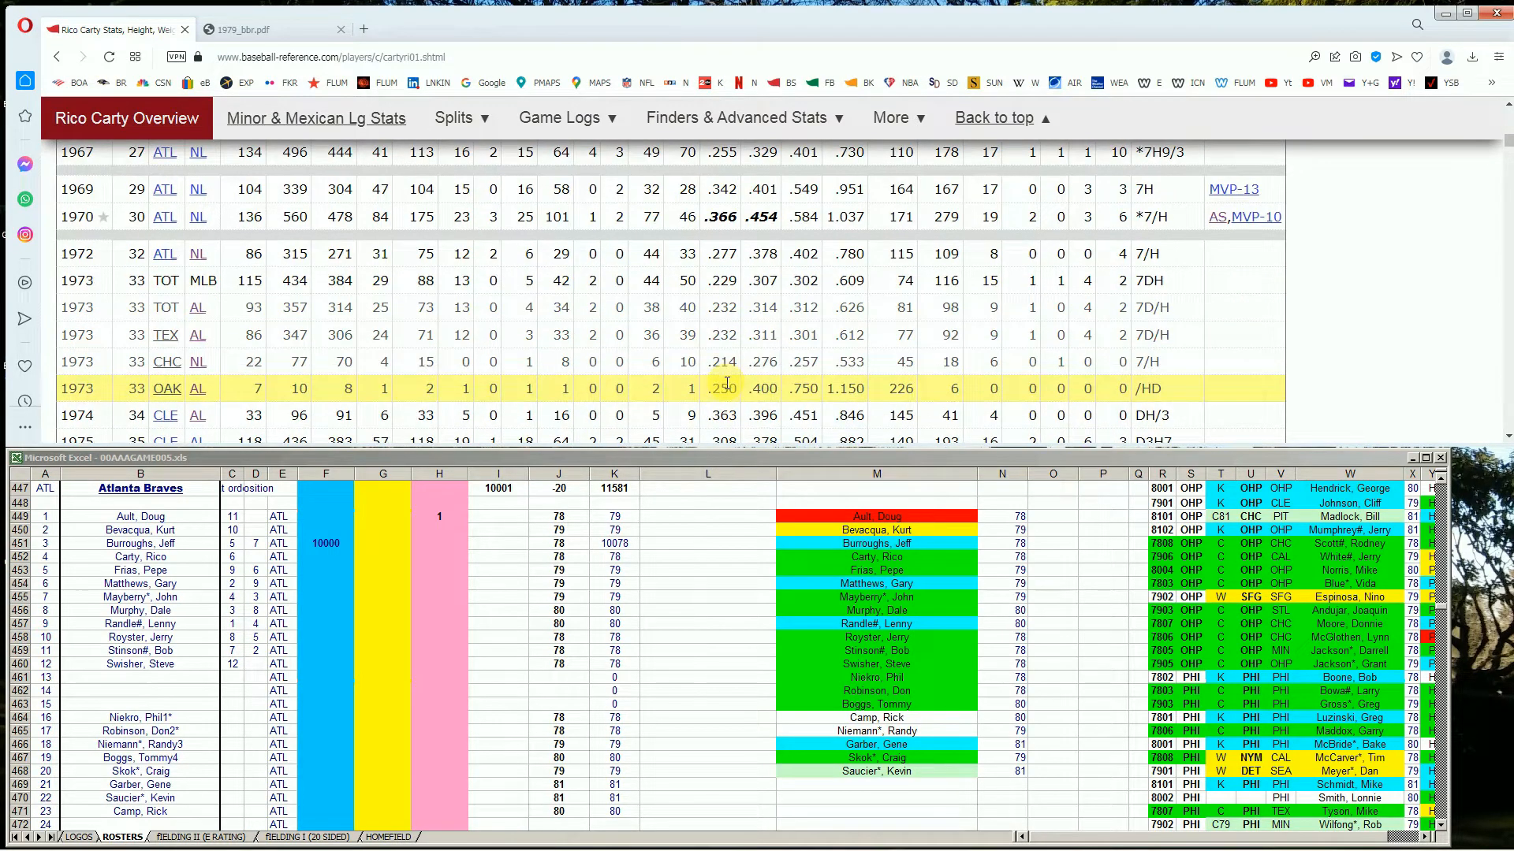
scroll(726, 384, "down", 2)
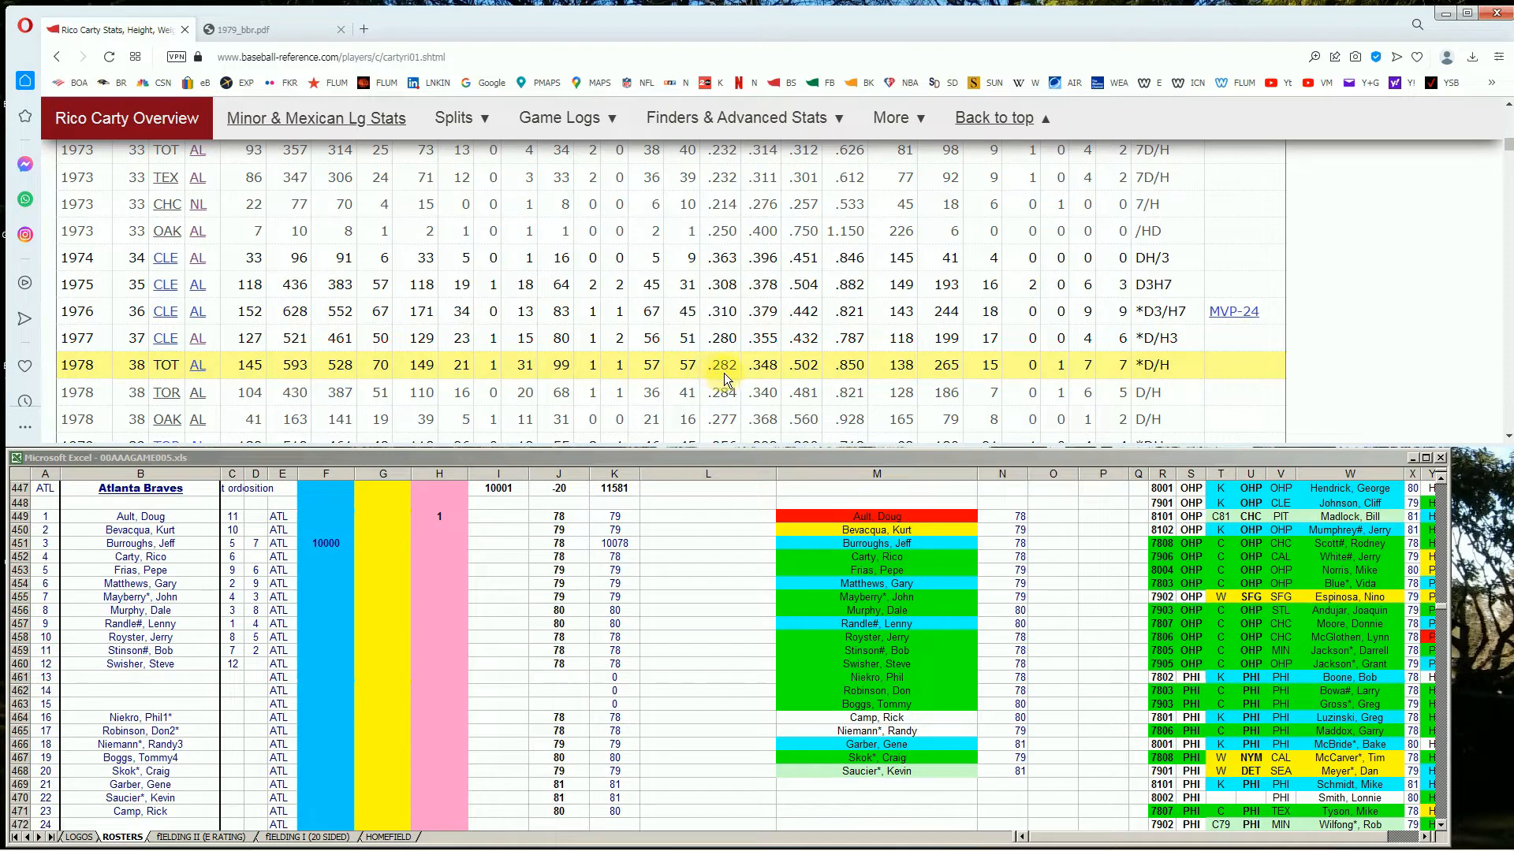
scroll(726, 377, "down", 1)
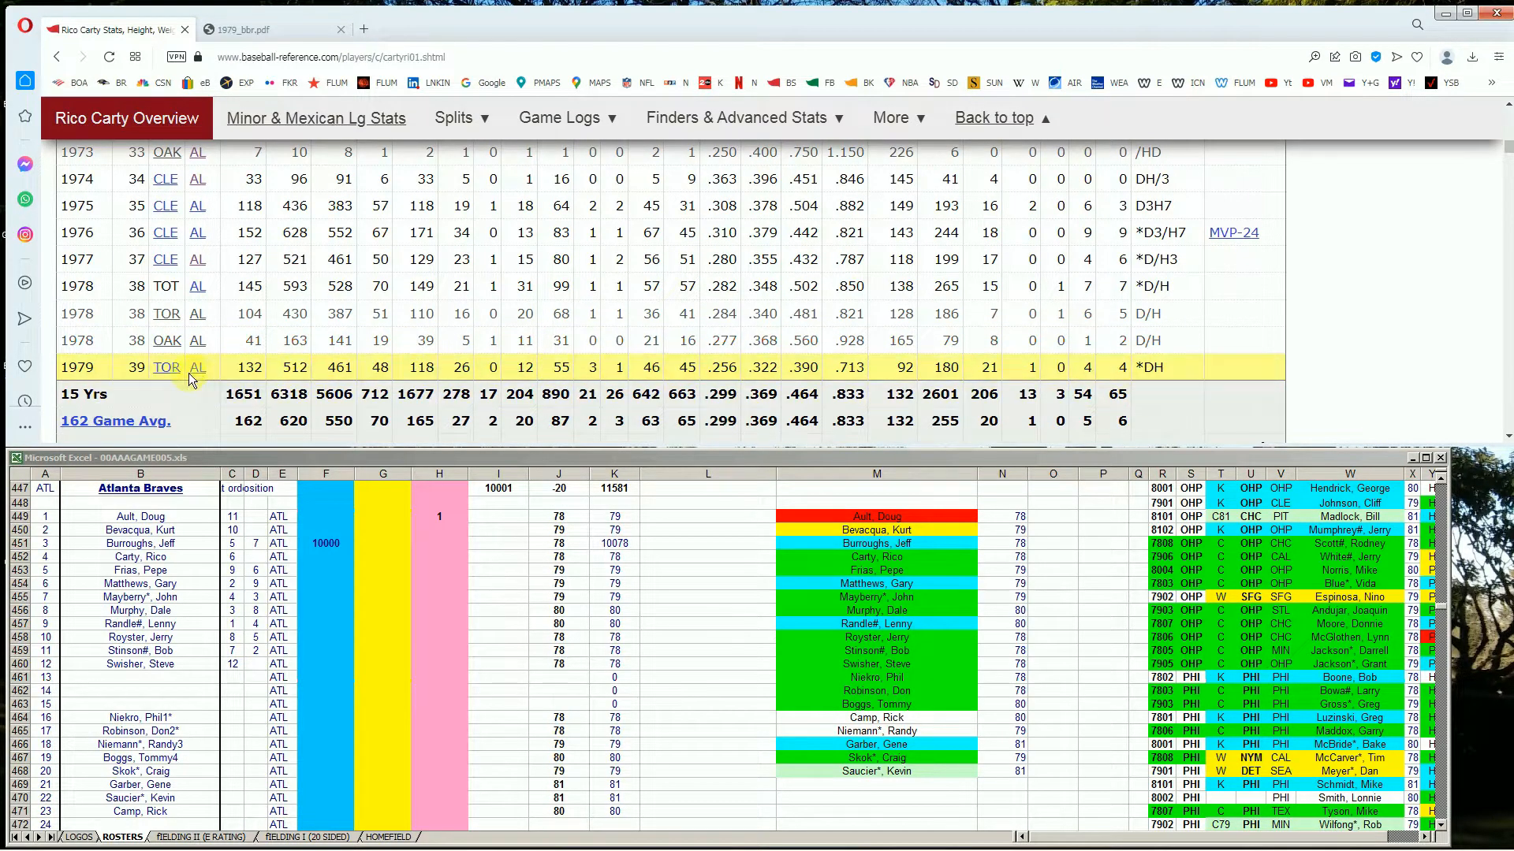
scroll(207, 328, "up", 2)
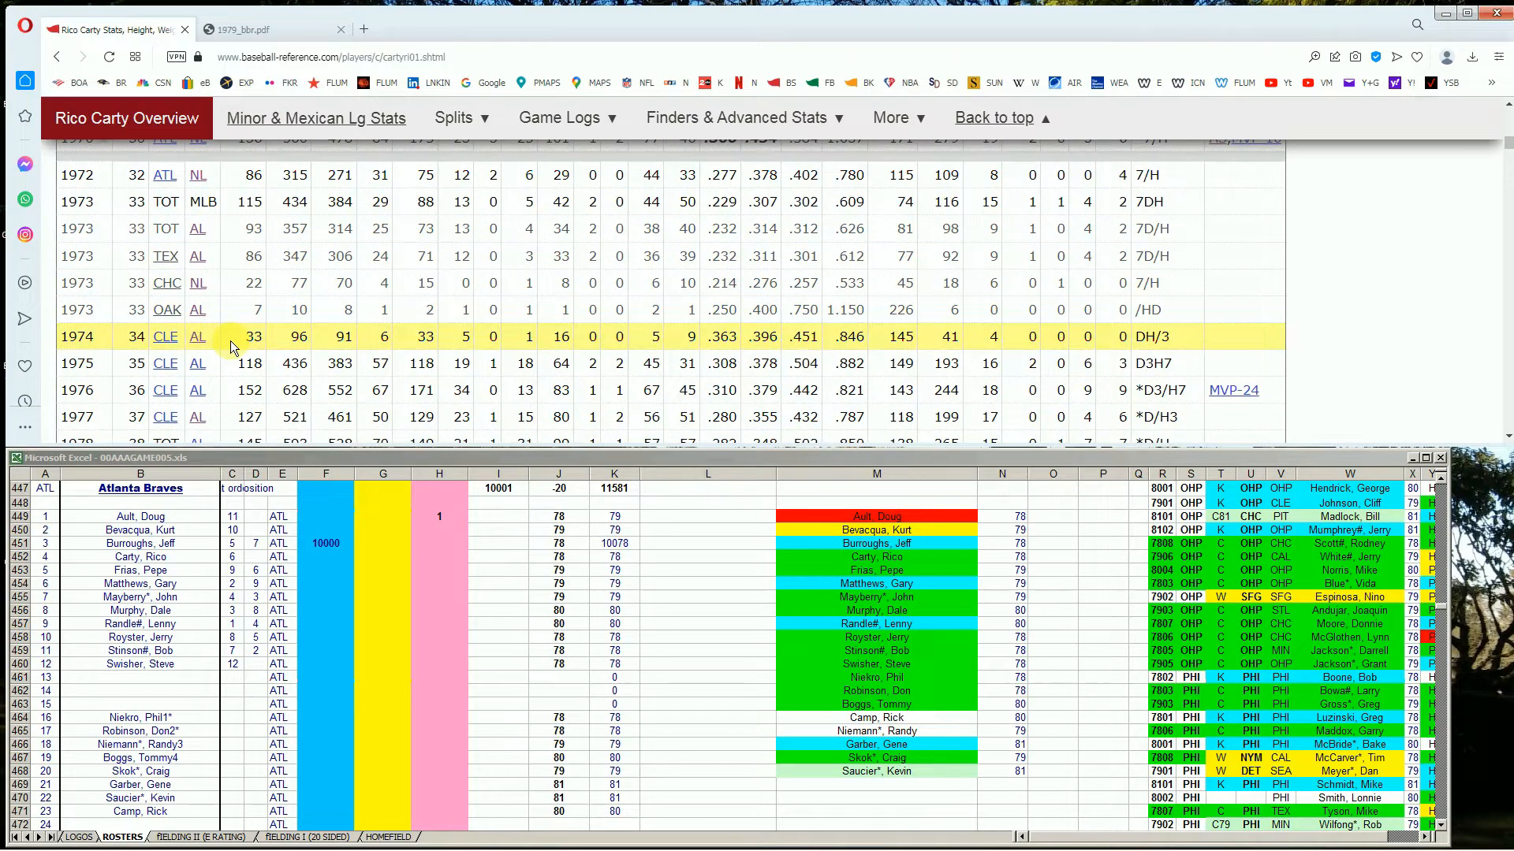
scroll(465, 359, "down", 1)
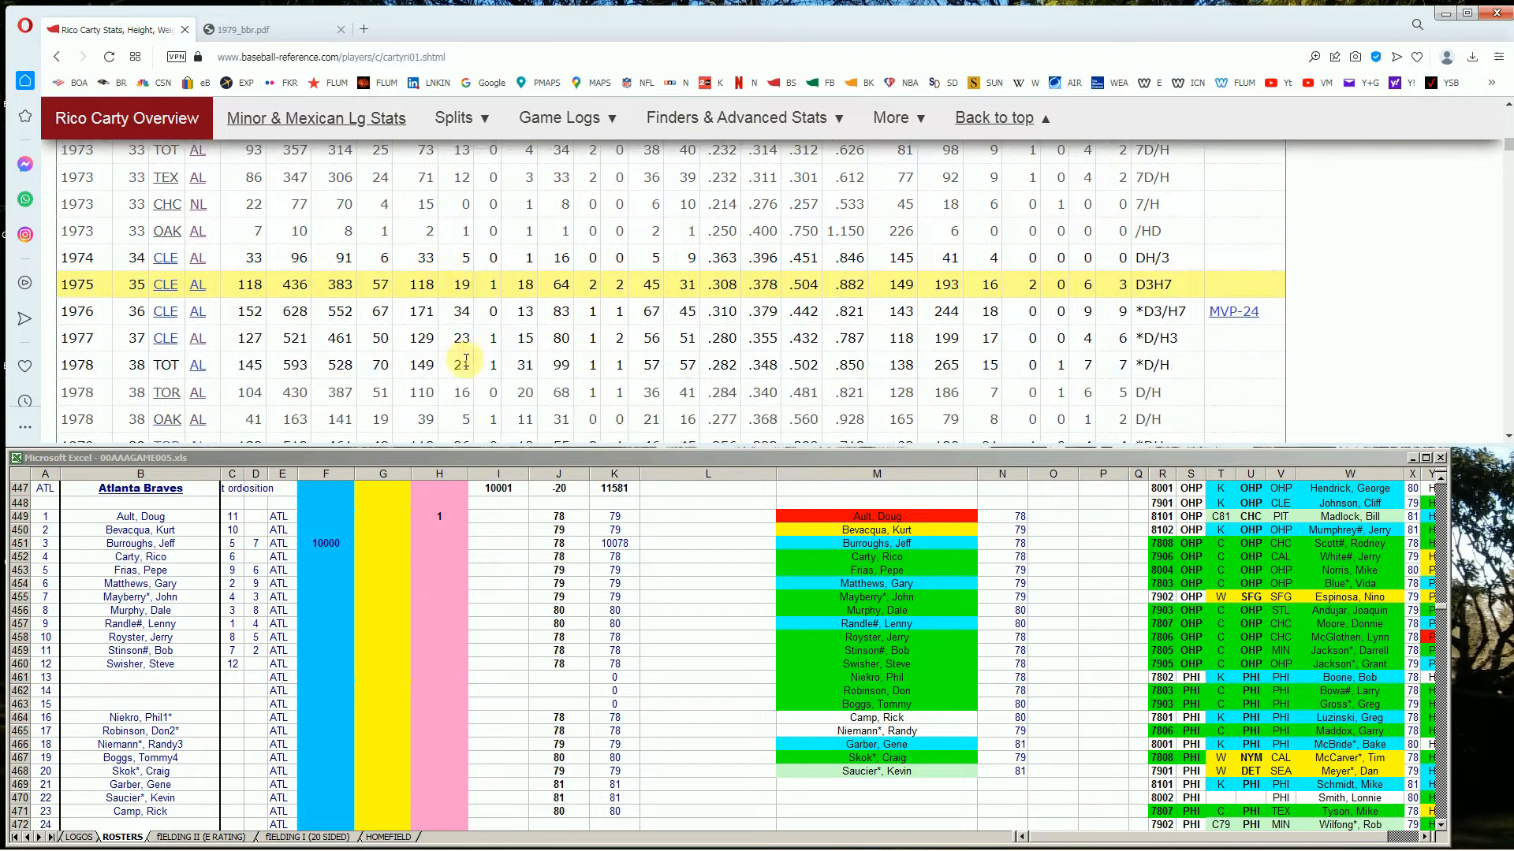
scroll(206, 291, "down", 2)
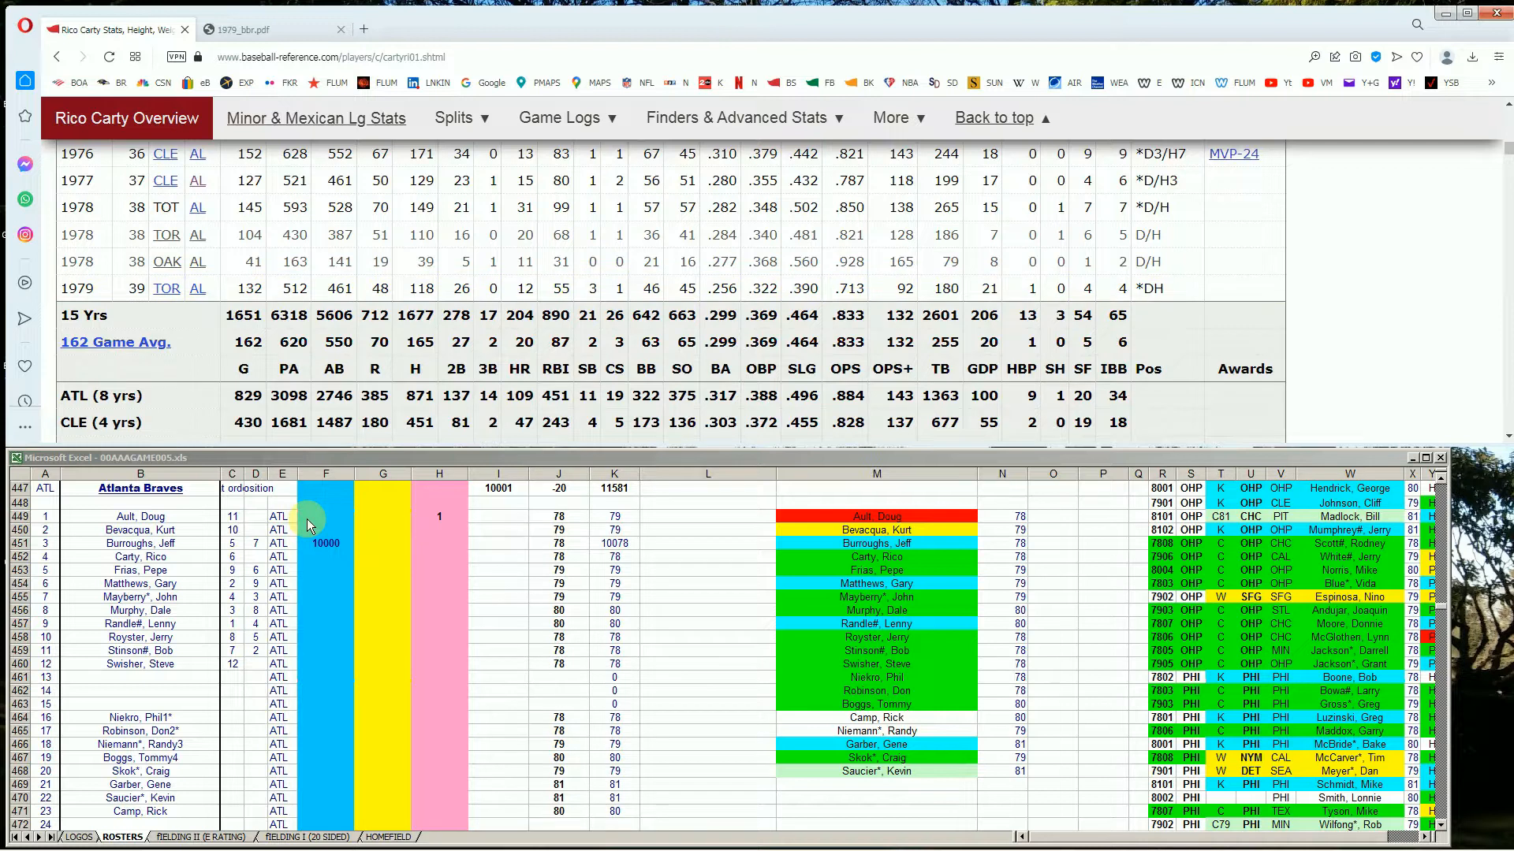
Step: Enter 100 in the yellow column G of Rico Carty's row in the Excel roster
left_click(318, 560)
key("Right")
type("100")
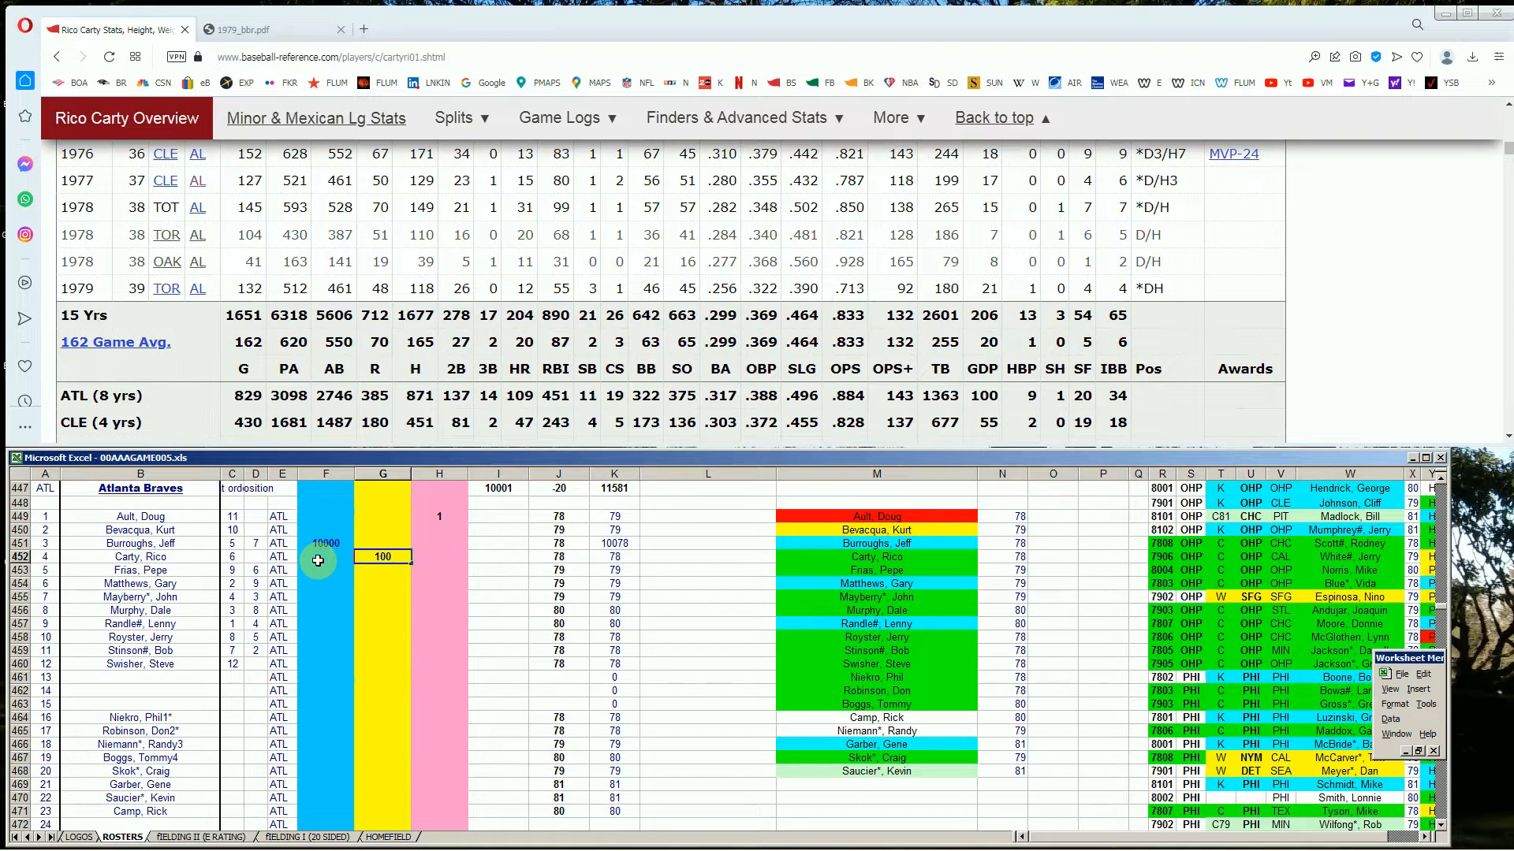
Step: Search Baseball Reference for Royster and open Jerry Royster's player page
left_click(1506, 155)
left_click_drag(1508, 155, 1509, 113)
left_click(1247, 160)
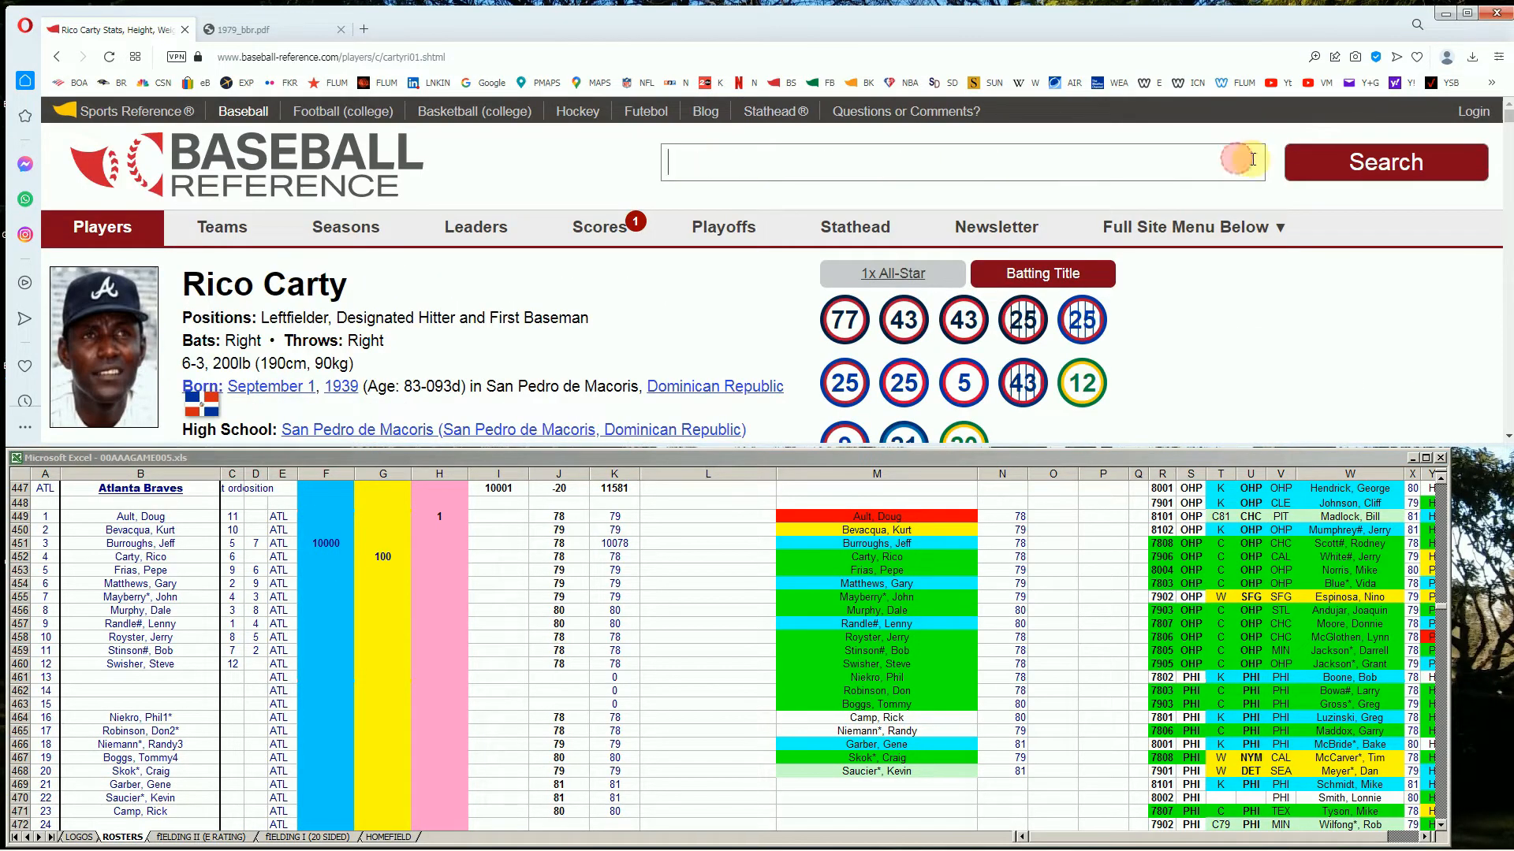
type("royster")
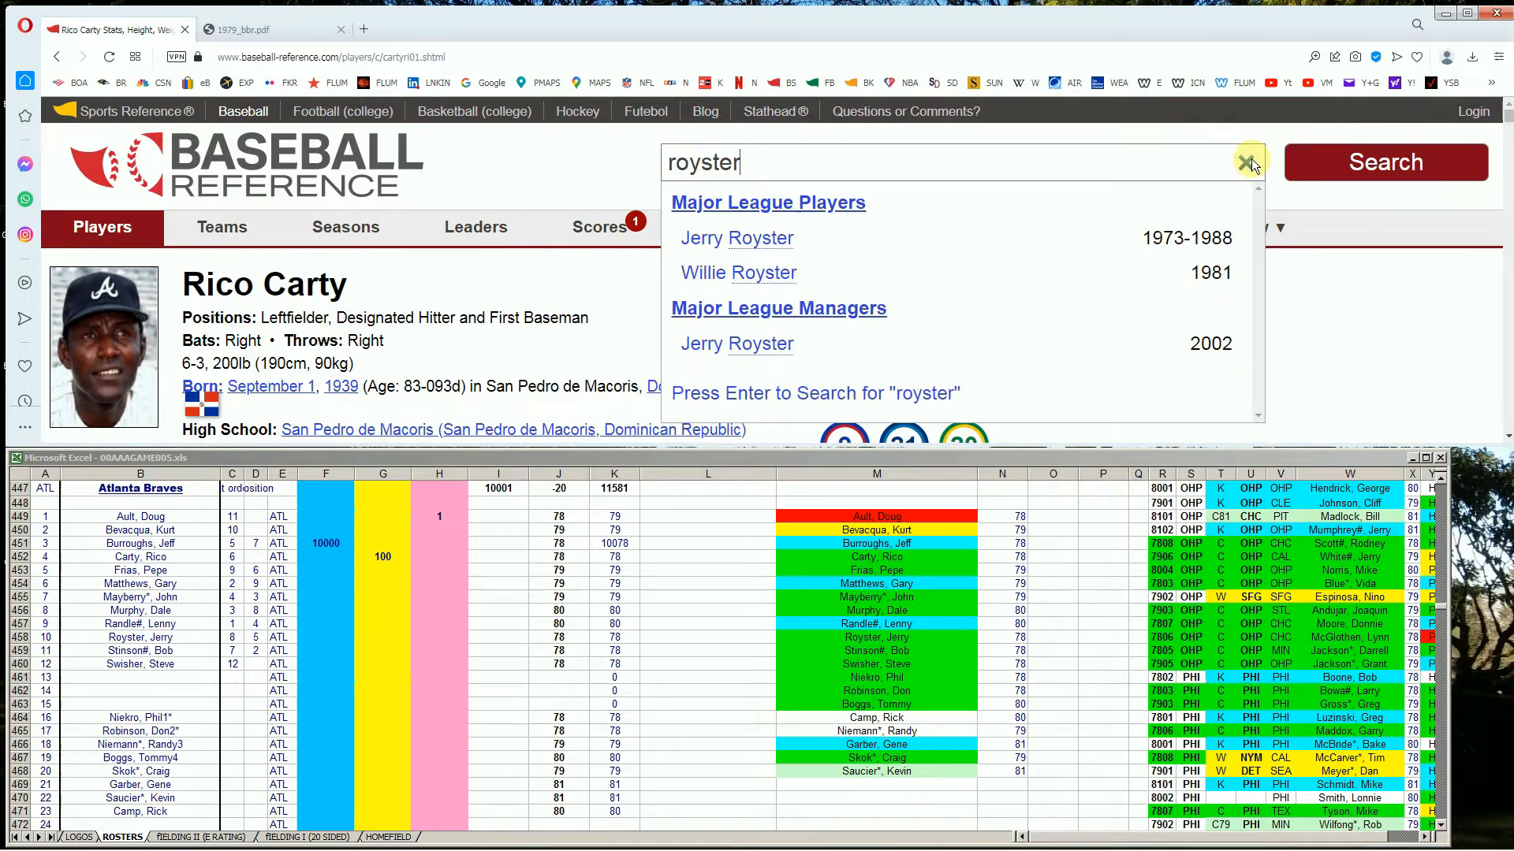
left_click(733, 246)
Step: Review Jerry Royster's batting seasons and enter 10000 in the blue column F of his row in the Excel roster
scroll(615, 331, "down", 4)
scroll(615, 331, "down", 5)
scroll(616, 330, "down", 1)
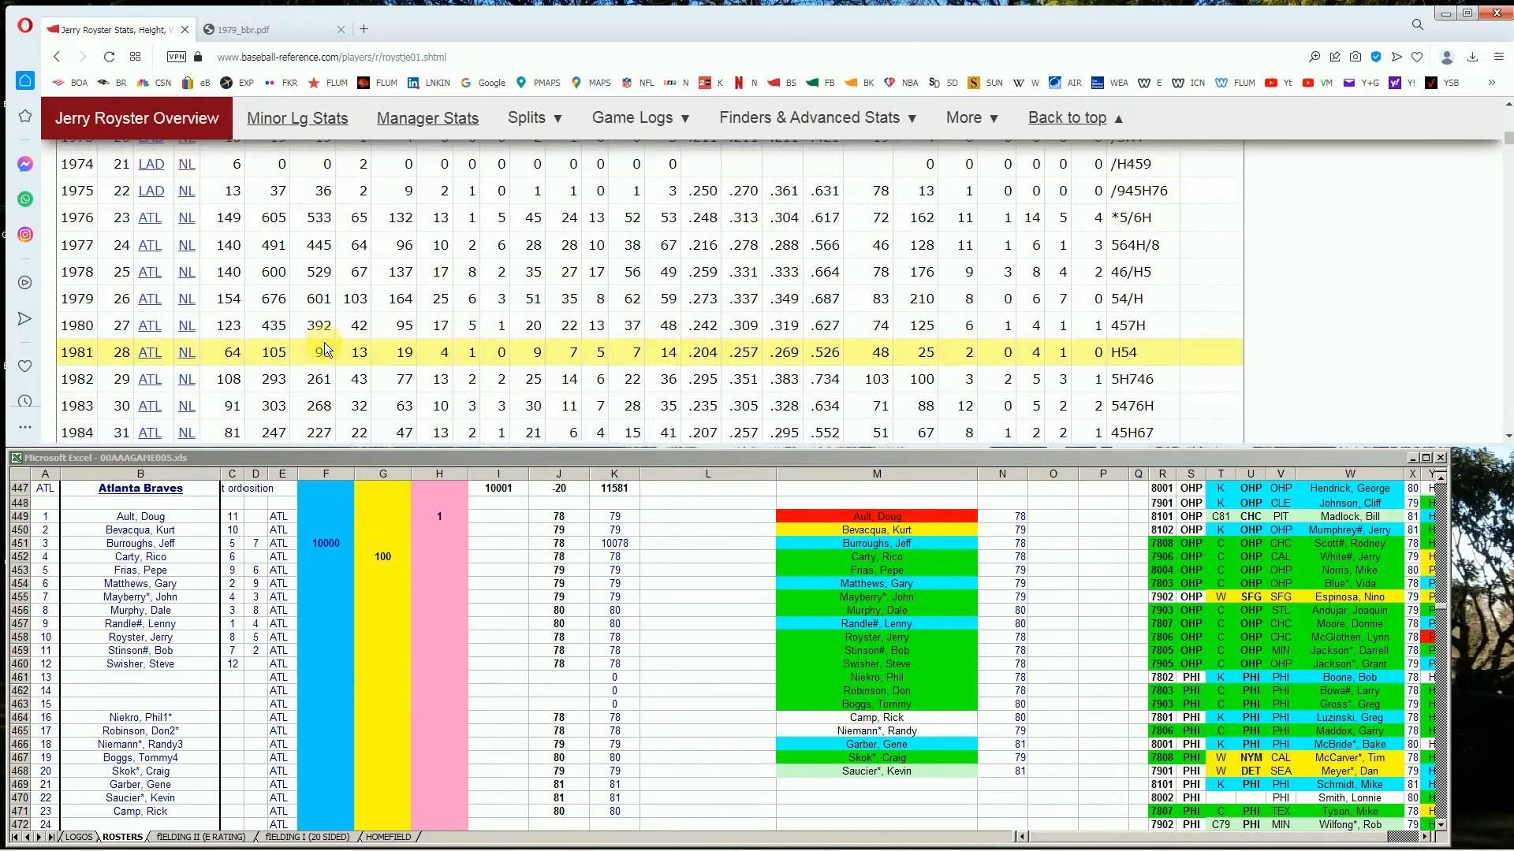
scroll(197, 315, "down", 1)
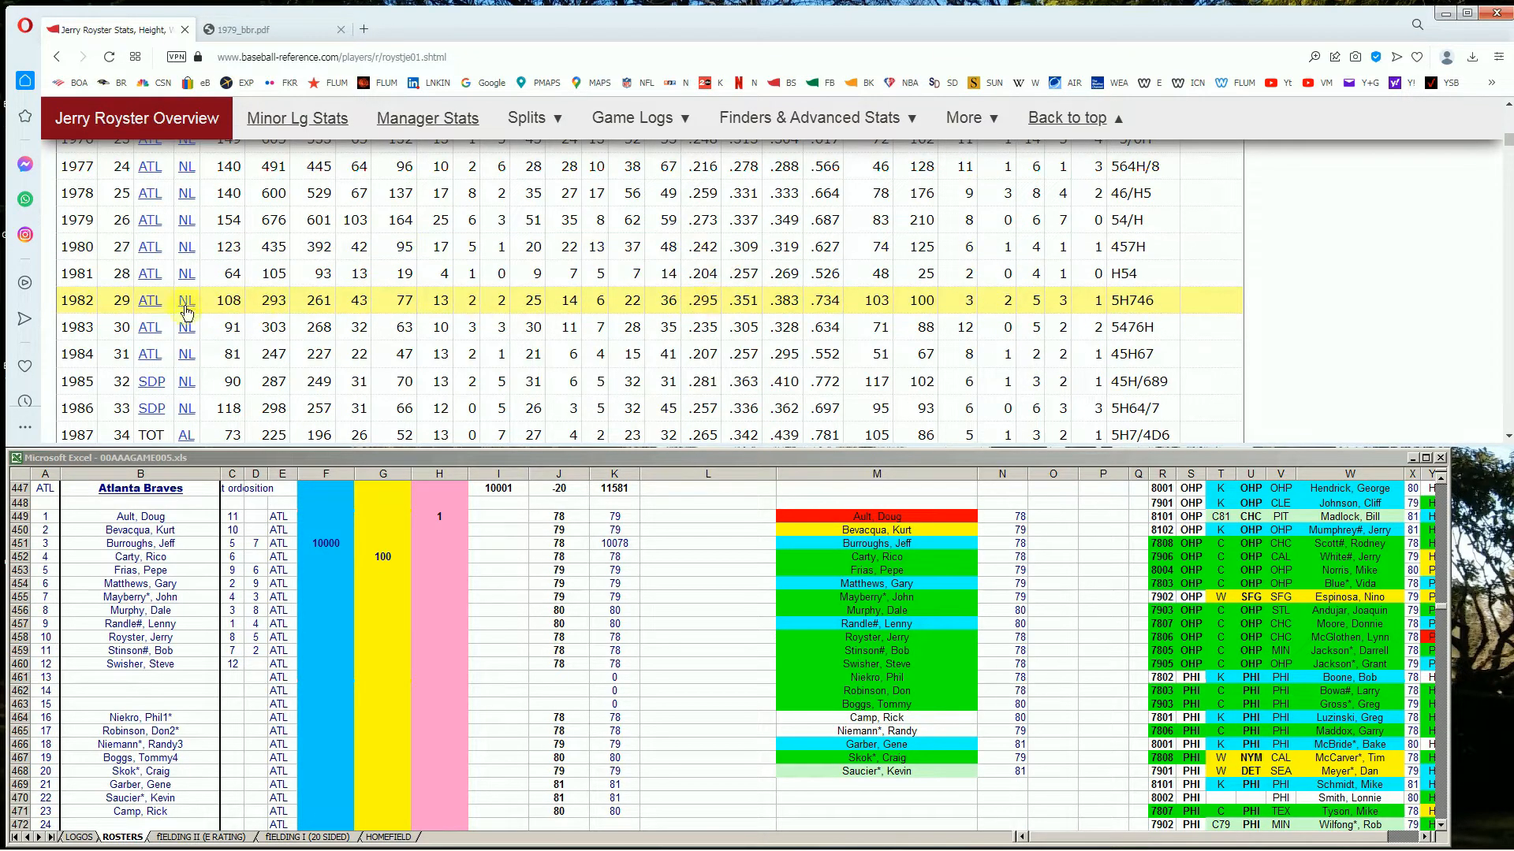
left_click(313, 628)
key("Left")
key("Down")
key("Down")
key("Down")
key("Down")
key("Down")
key("Down")
key("Up")
key("Down")
key("Return")
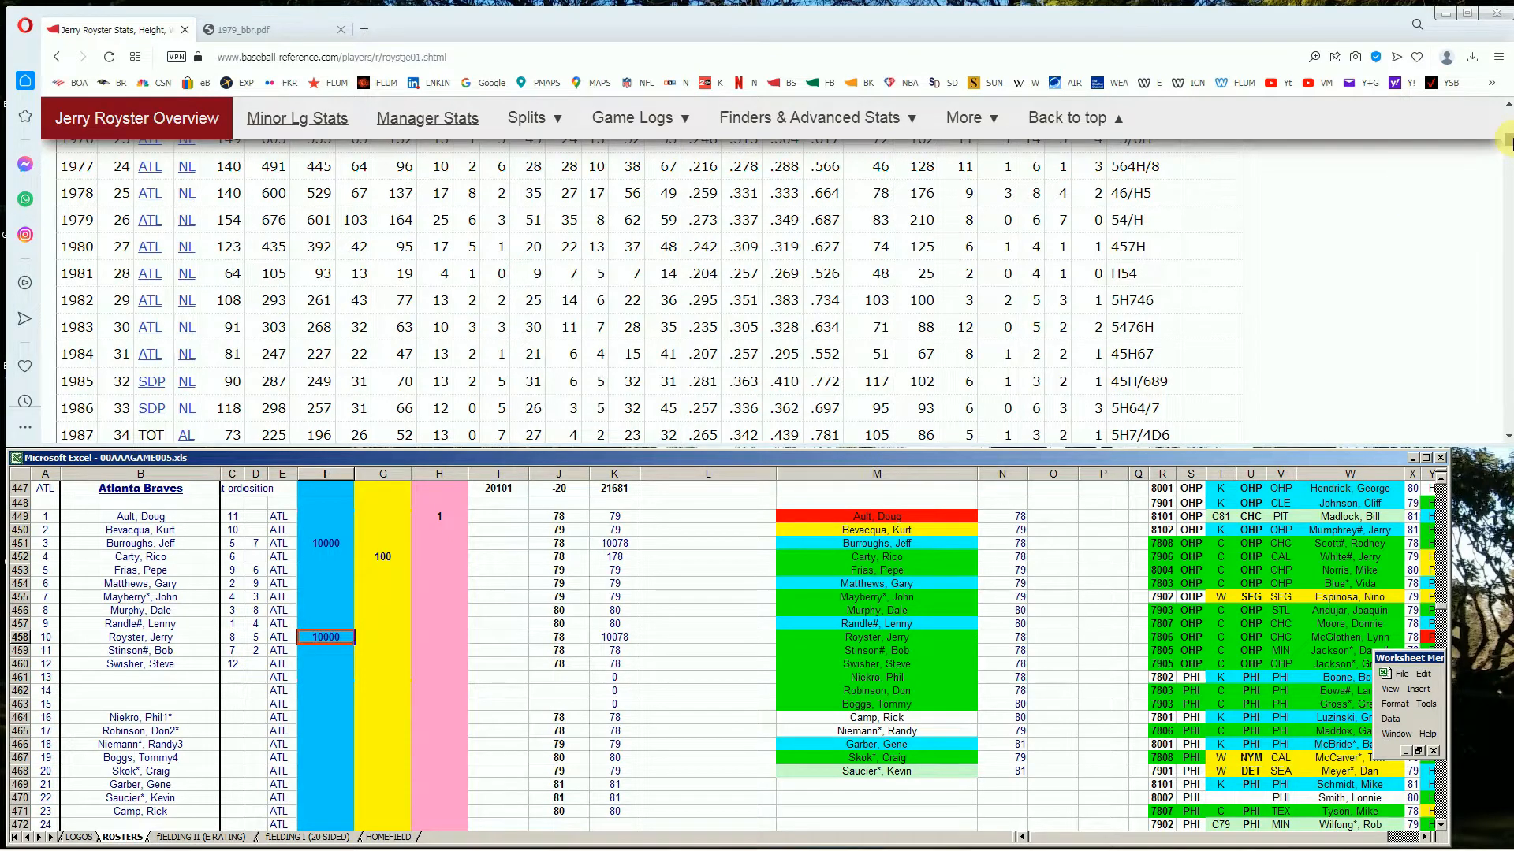
Step: Search Baseball Reference for Stinson and open Bob Stinson's player page
left_click(1508, 148)
left_click_drag(1508, 149, 1508, 114)
left_click(985, 161)
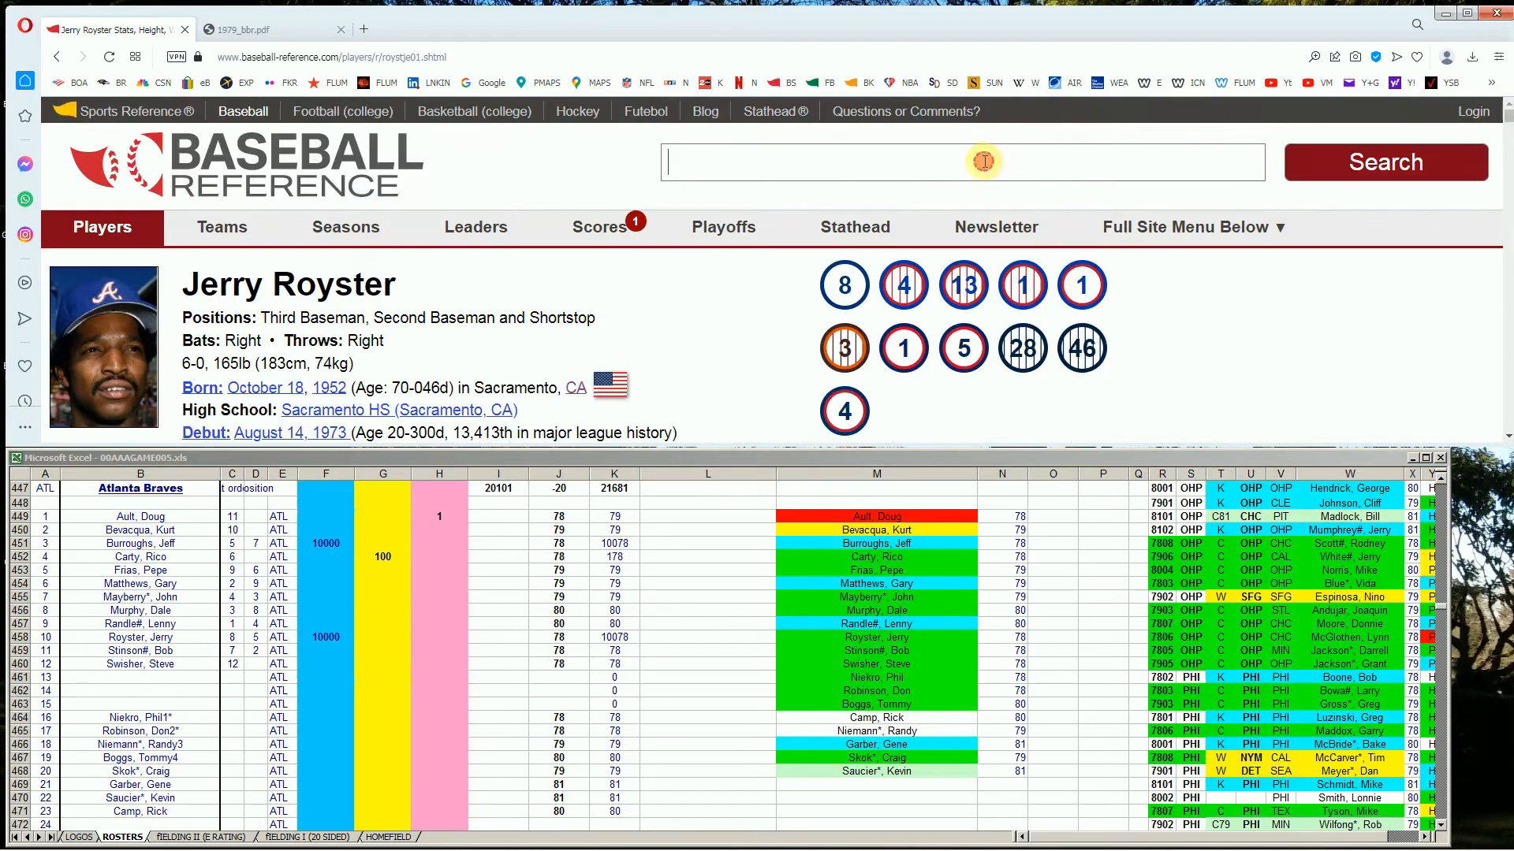
type("stinson")
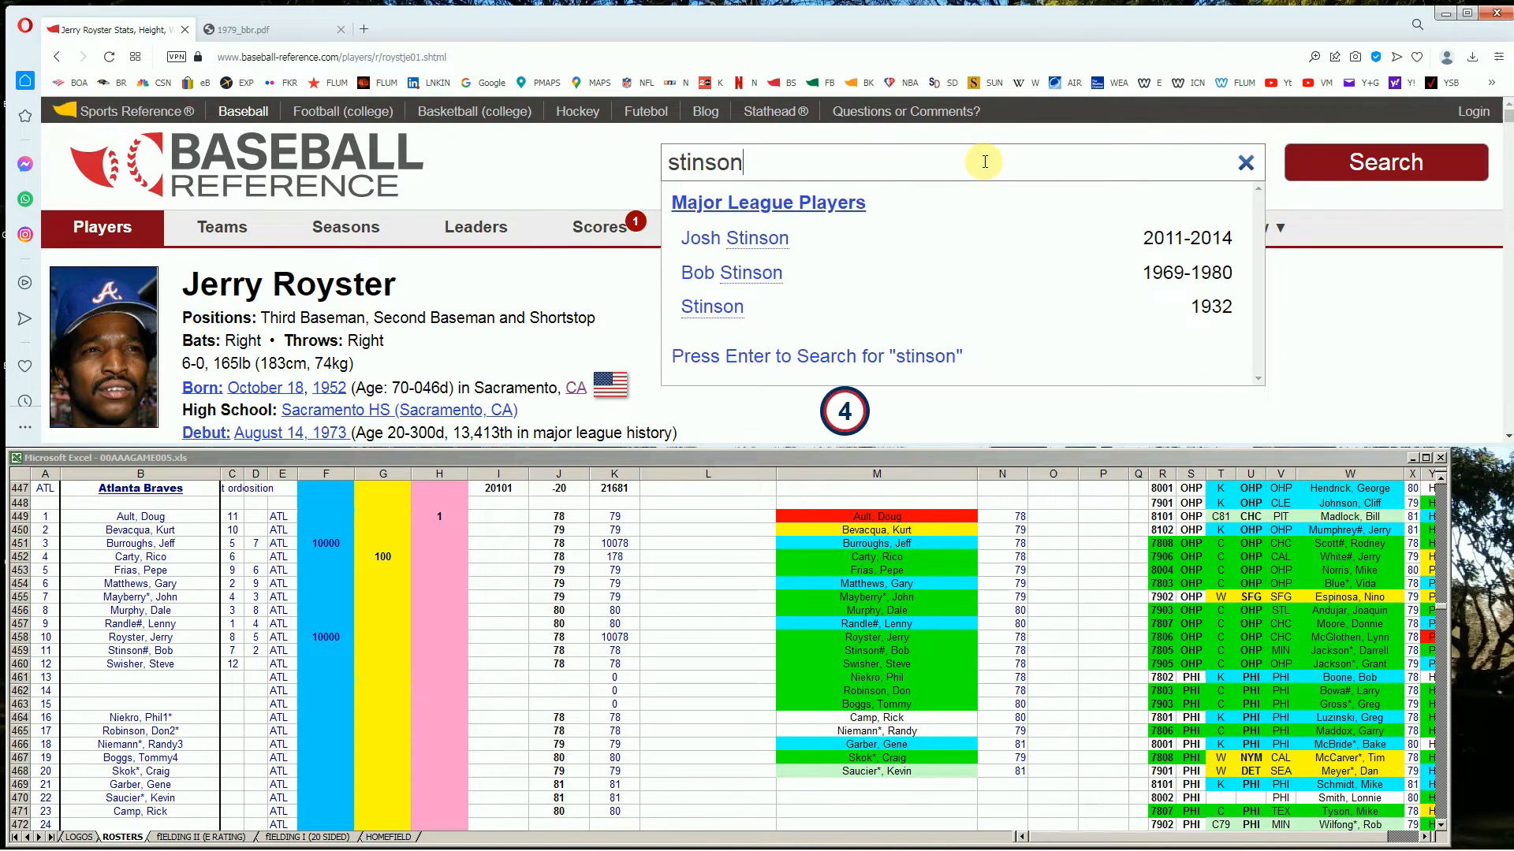
left_click(780, 272)
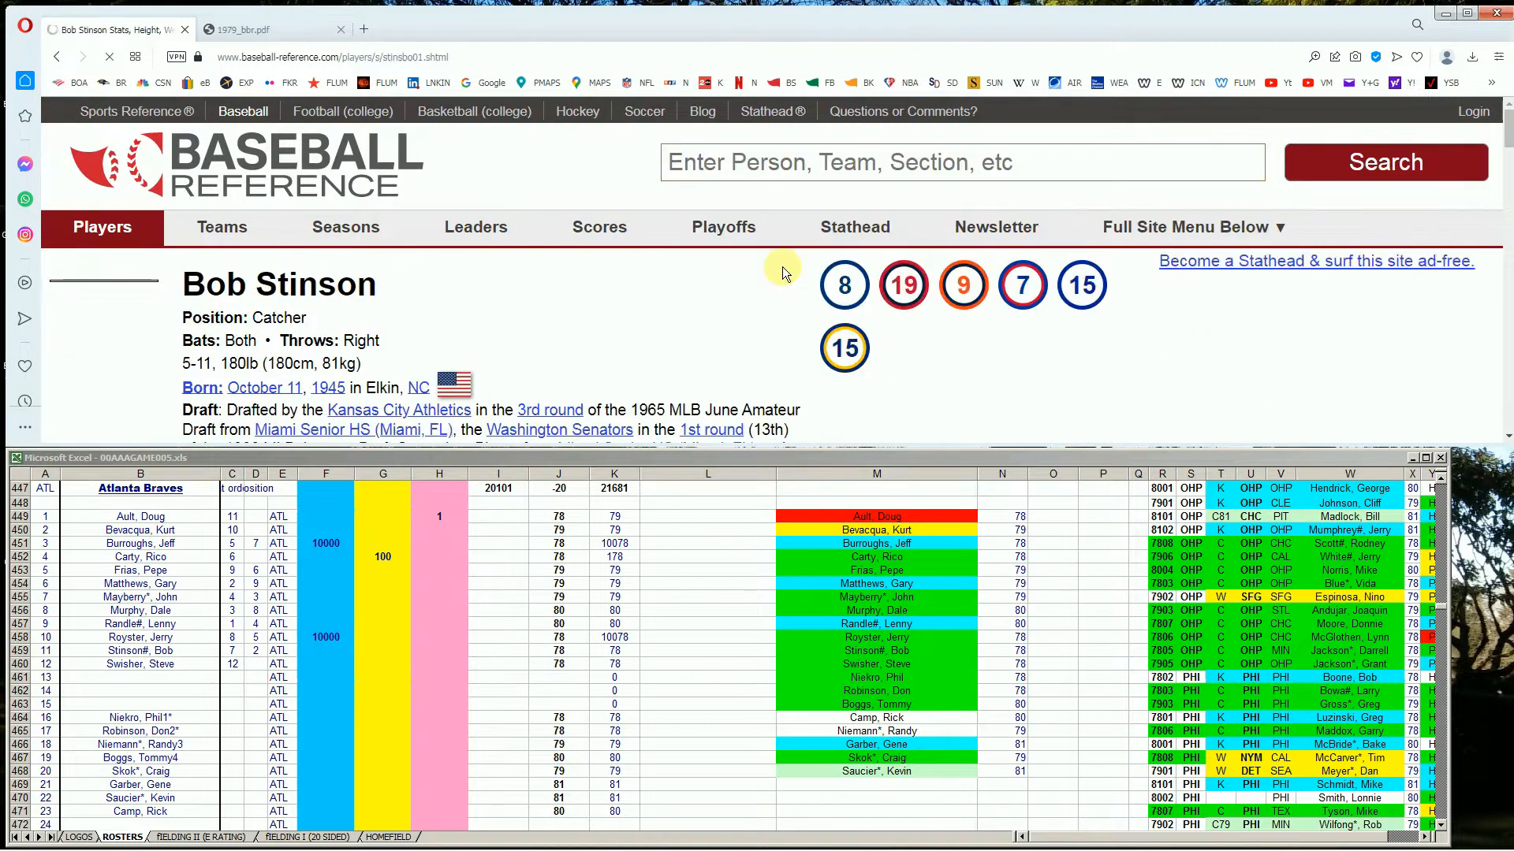
Step: Review Bob Stinson's batting seasons and enter 100 in the yellow column G of his row in the Excel roster
scroll(937, 330, "down", 7)
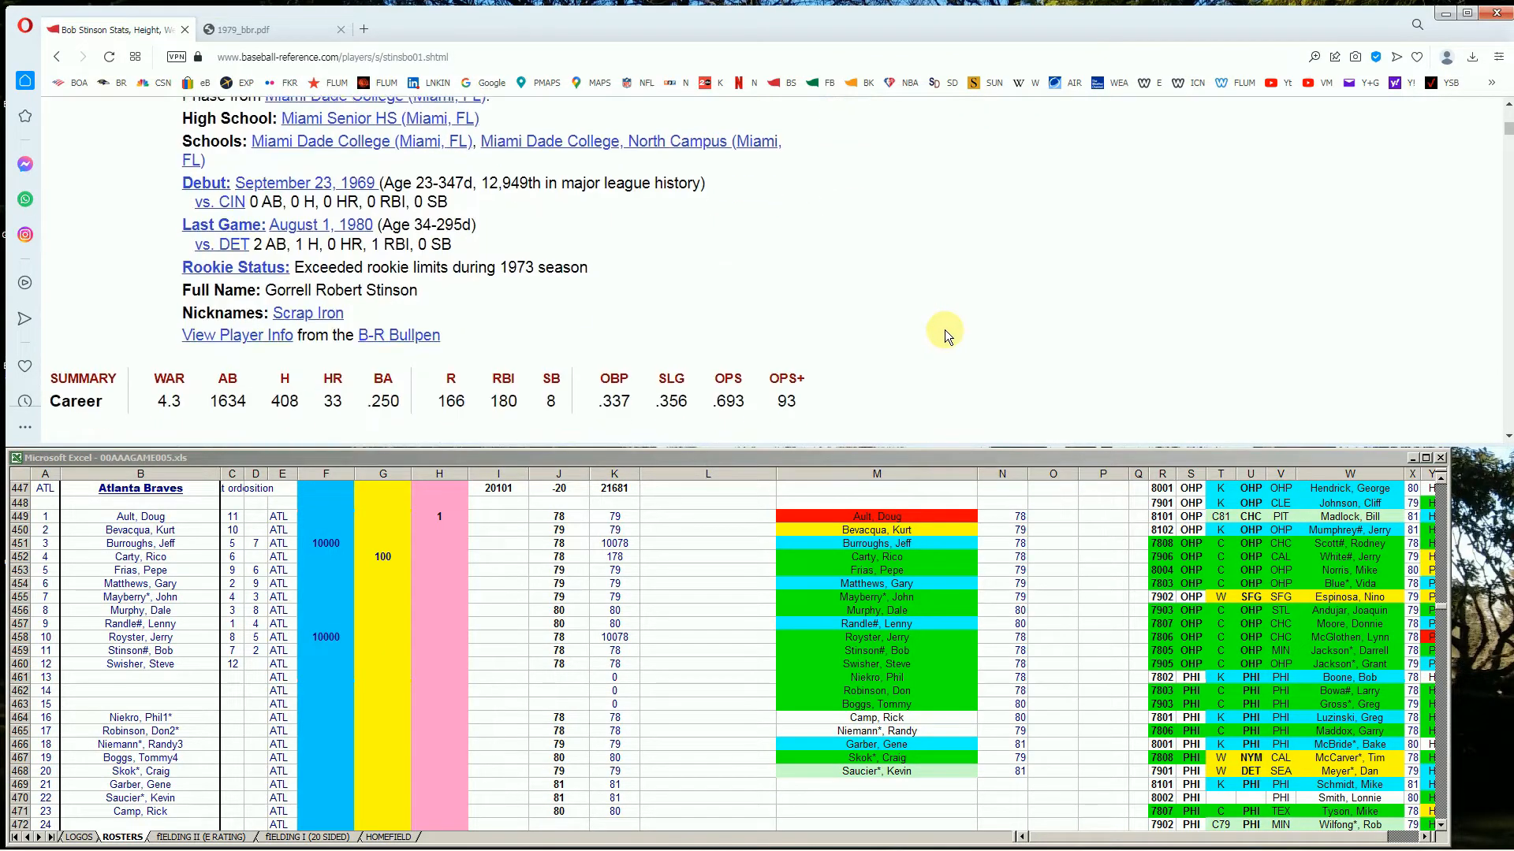
scroll(944, 329, "down", 5)
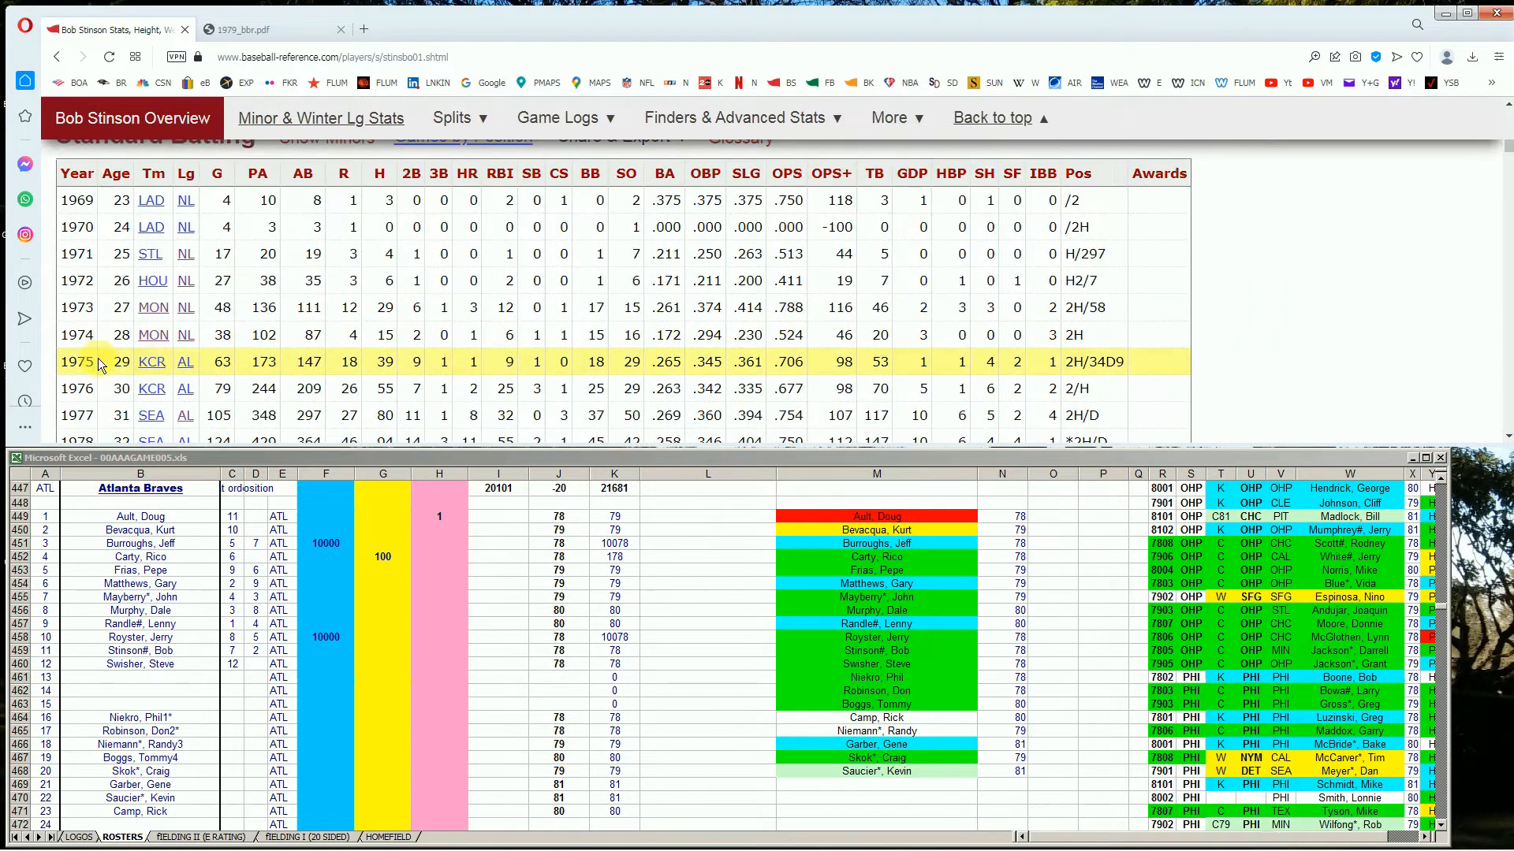
scroll(90, 365, "down", 1)
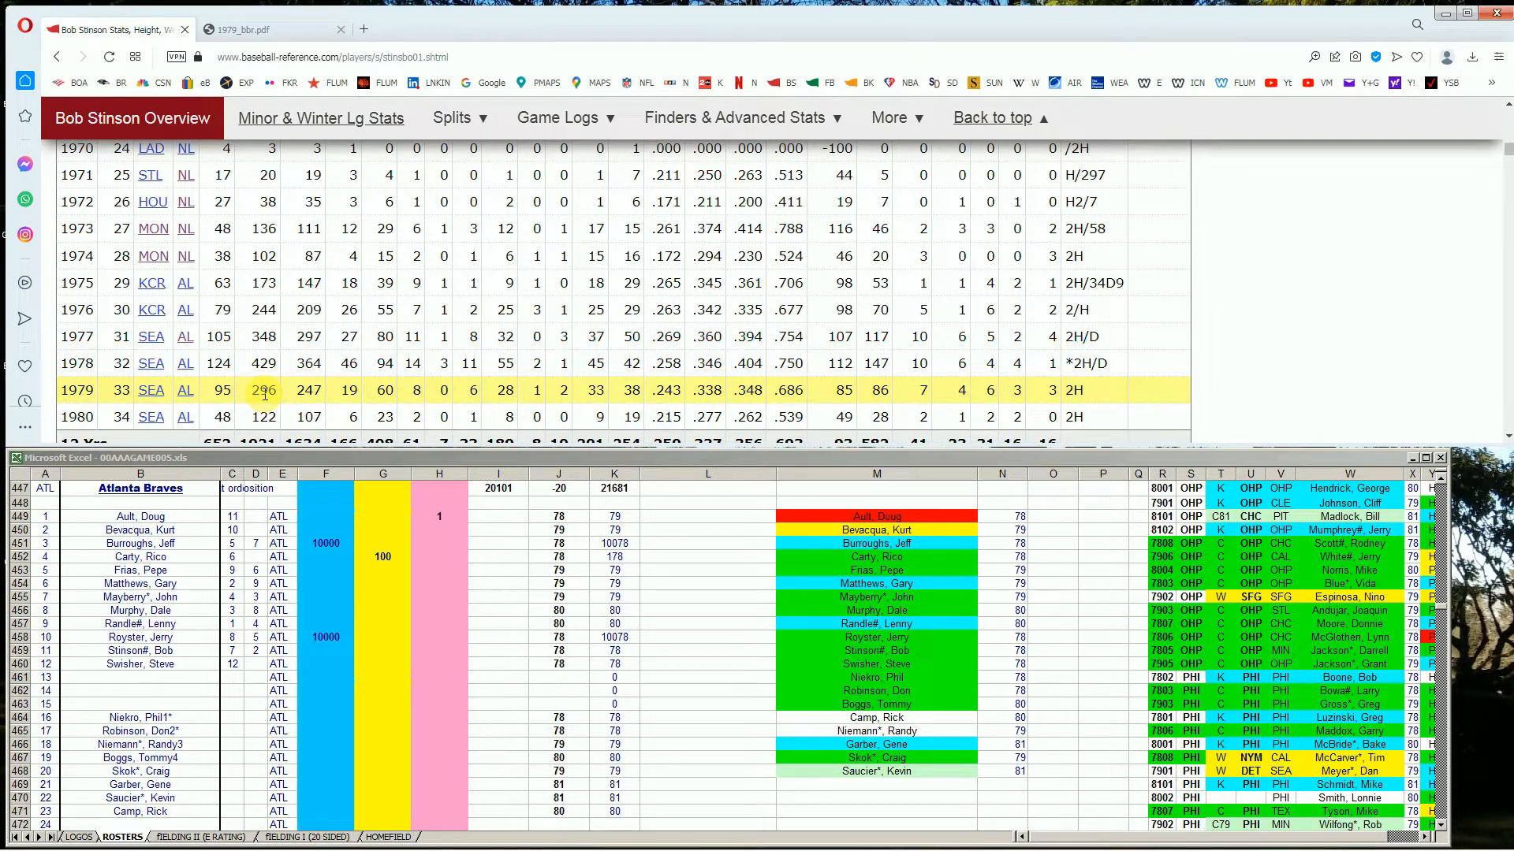
left_click(341, 631)
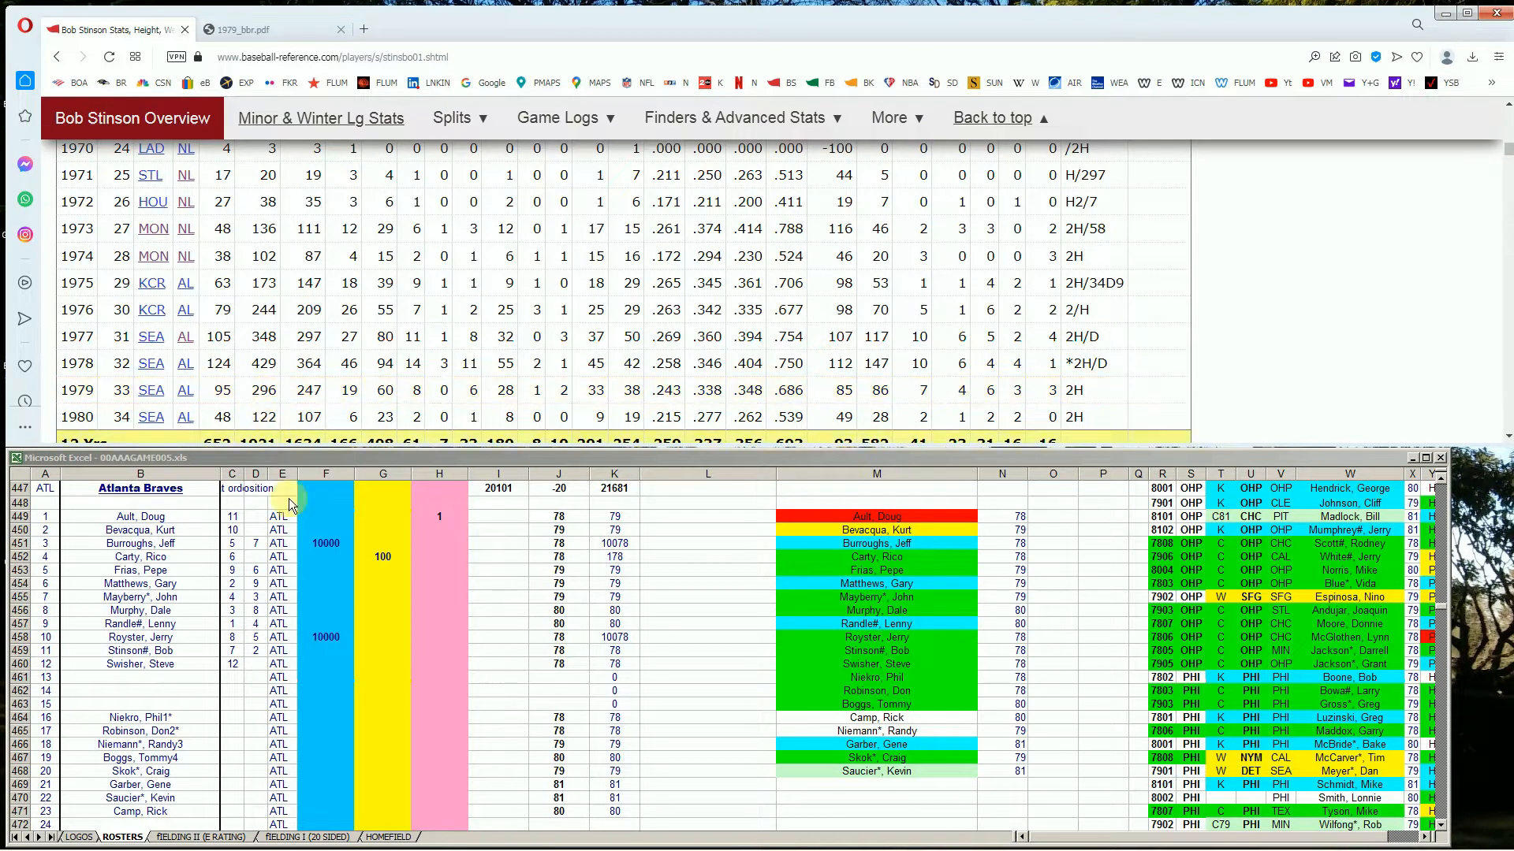
left_click(366, 648)
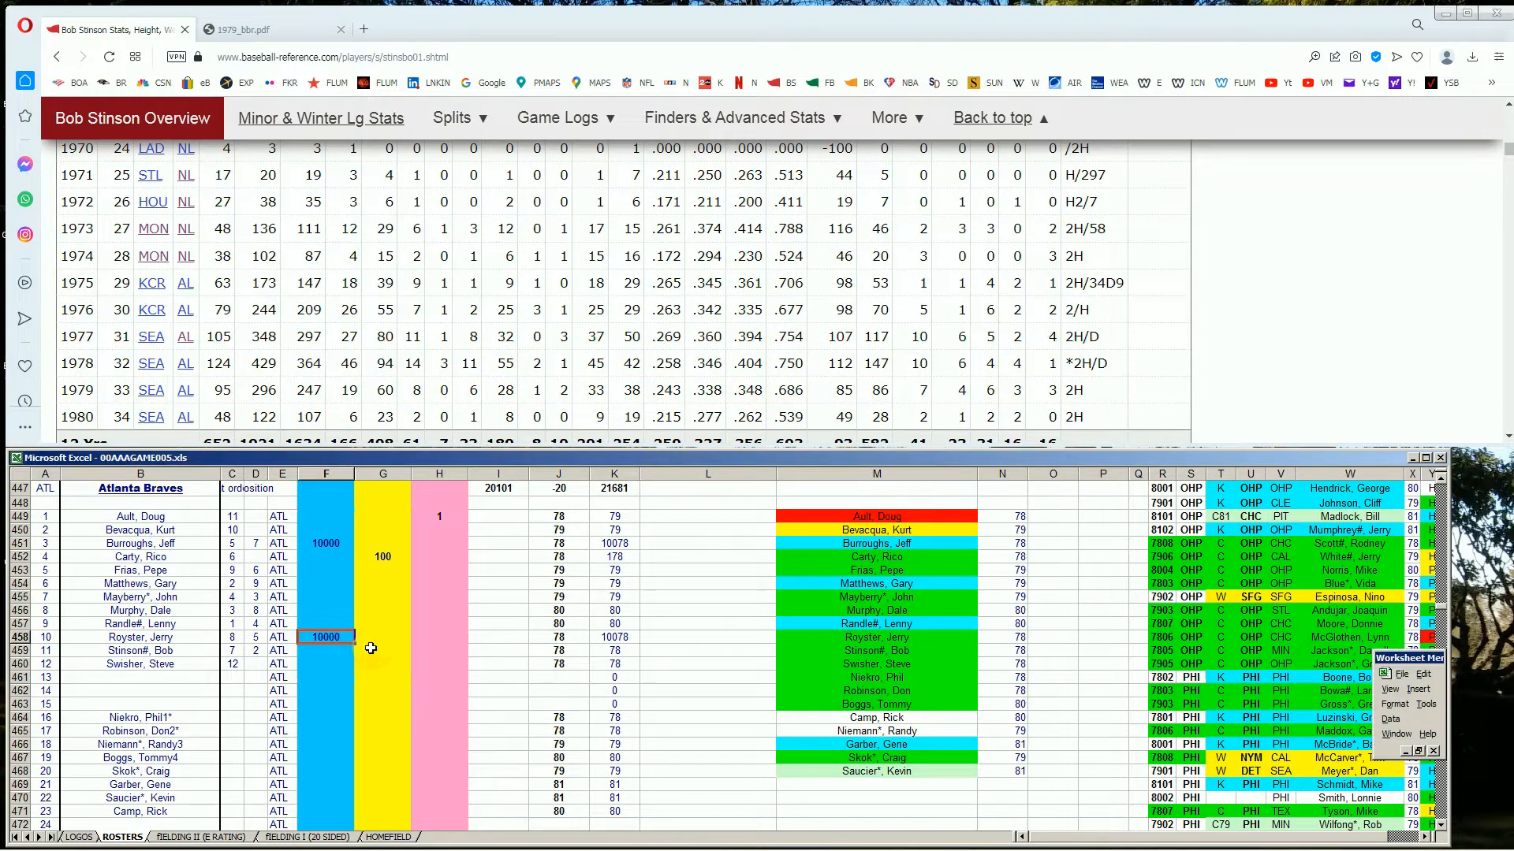
type("100")
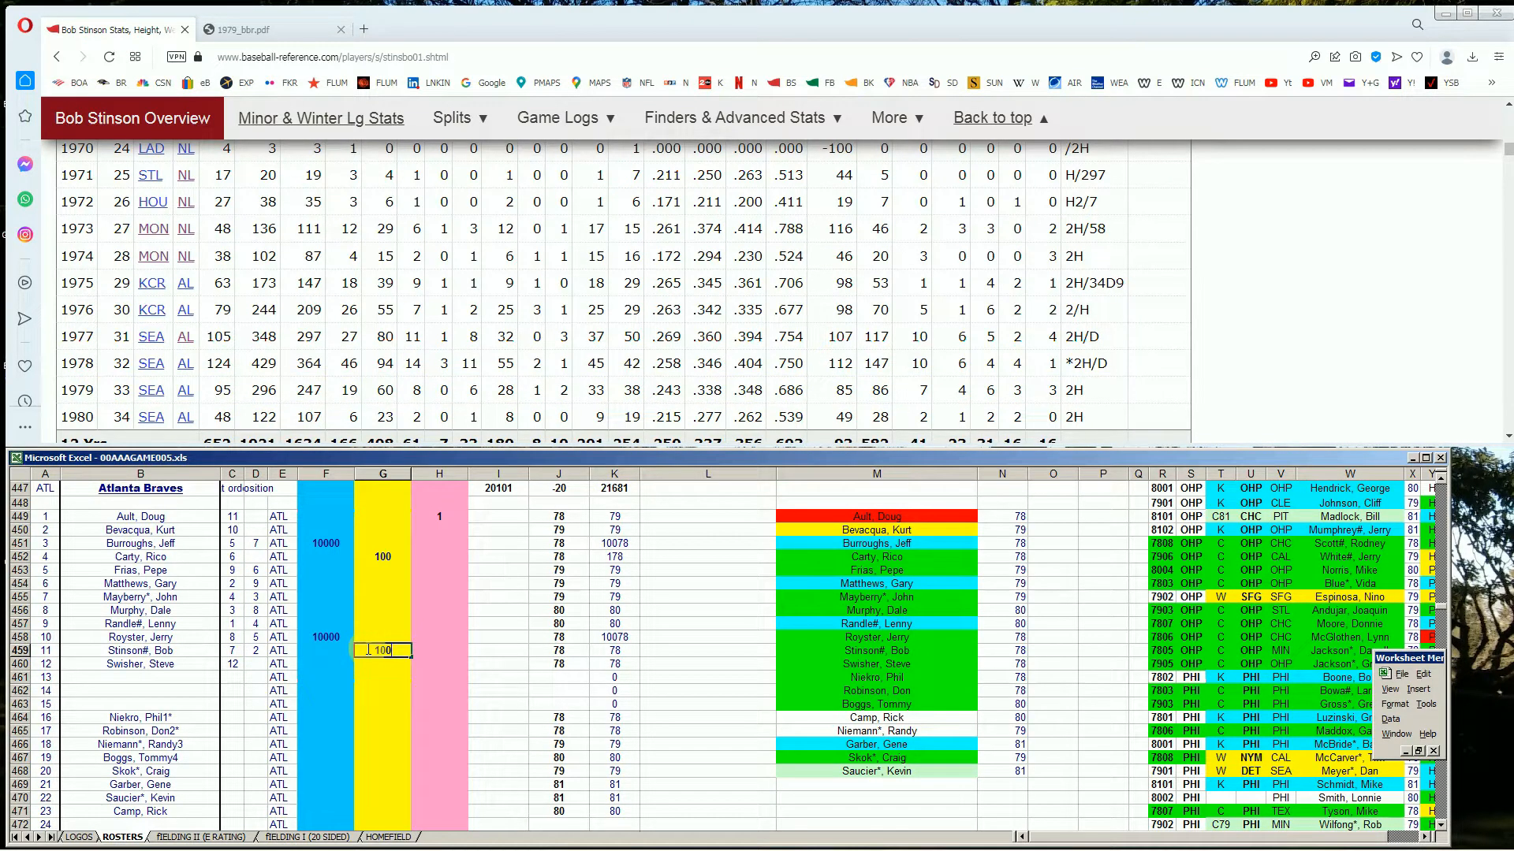
key("Return")
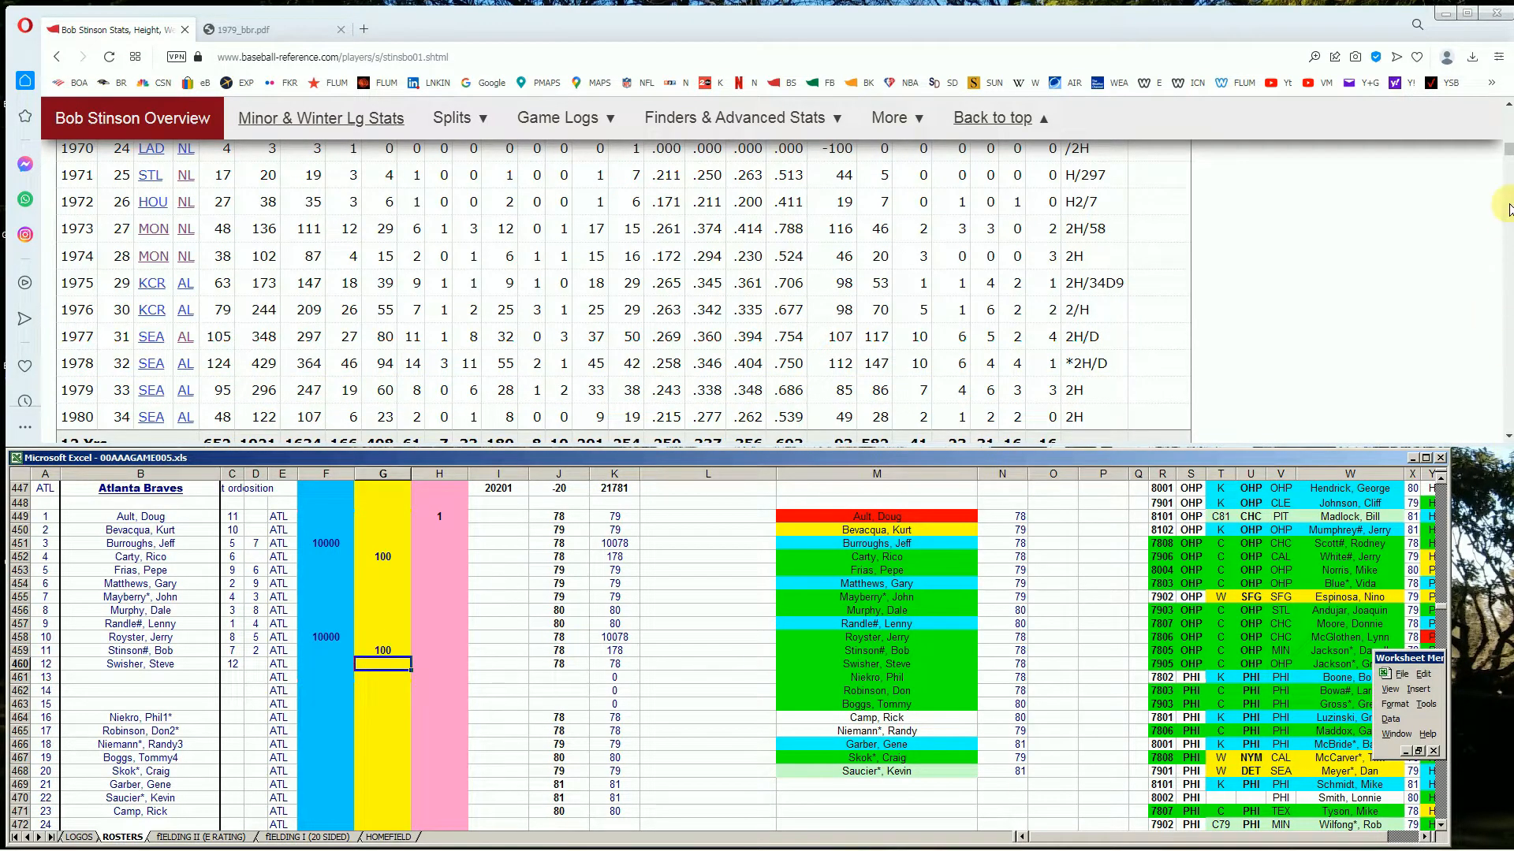
Step: Search Baseball Reference for Swisher and open Steve Swisher's player page
left_click_drag(1505, 155, 1506, 115)
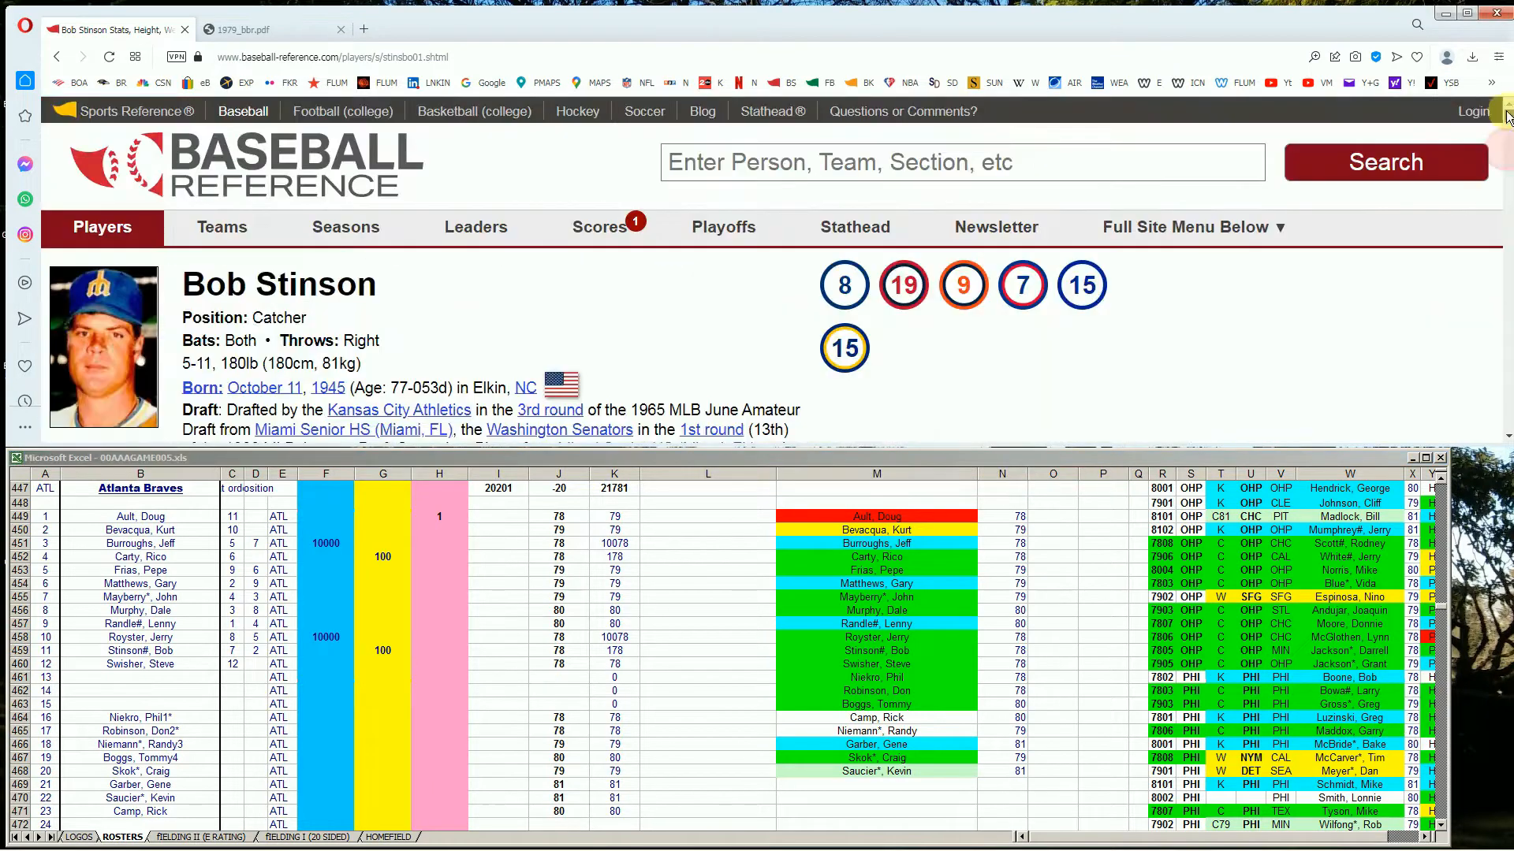
left_click(1191, 162)
type("swisher")
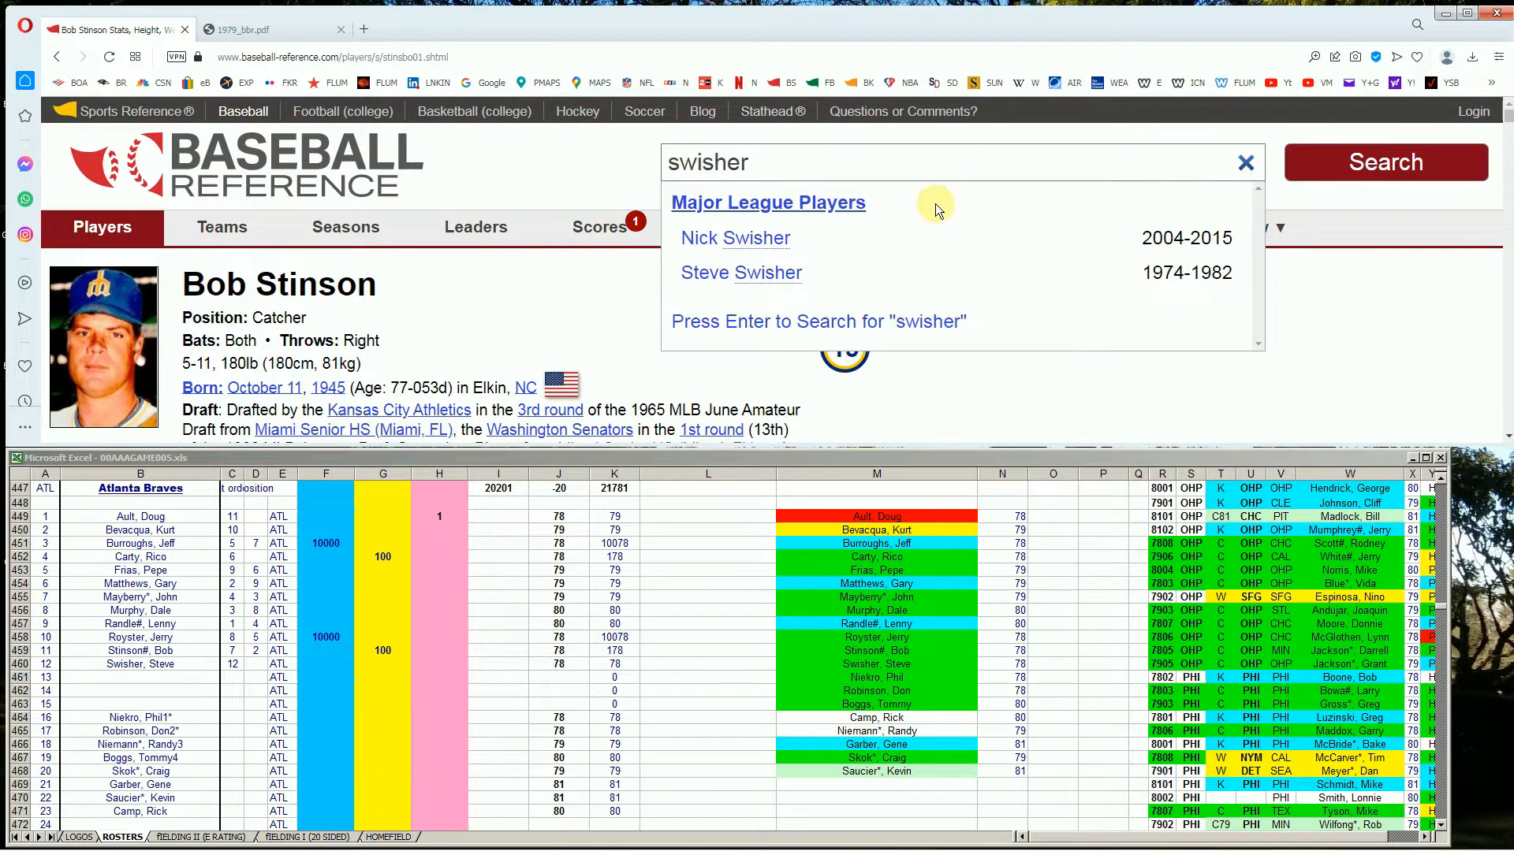
left_click(758, 273)
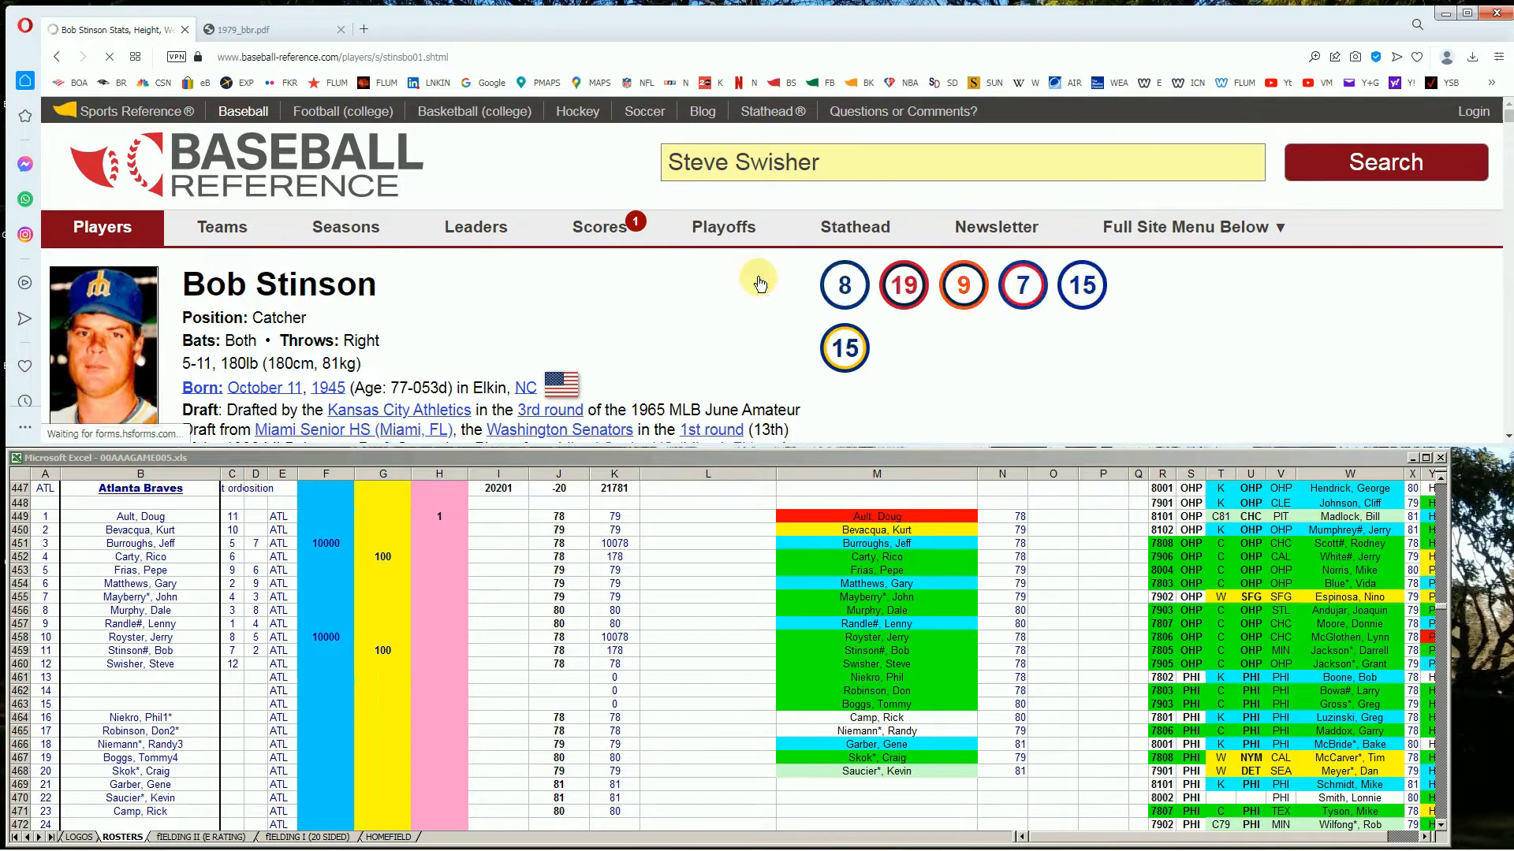
Step: Review Steve Swisher's batting seasons and check the additional National League players listed in 1979_bbr.pdf
scroll(957, 319, "down", 15)
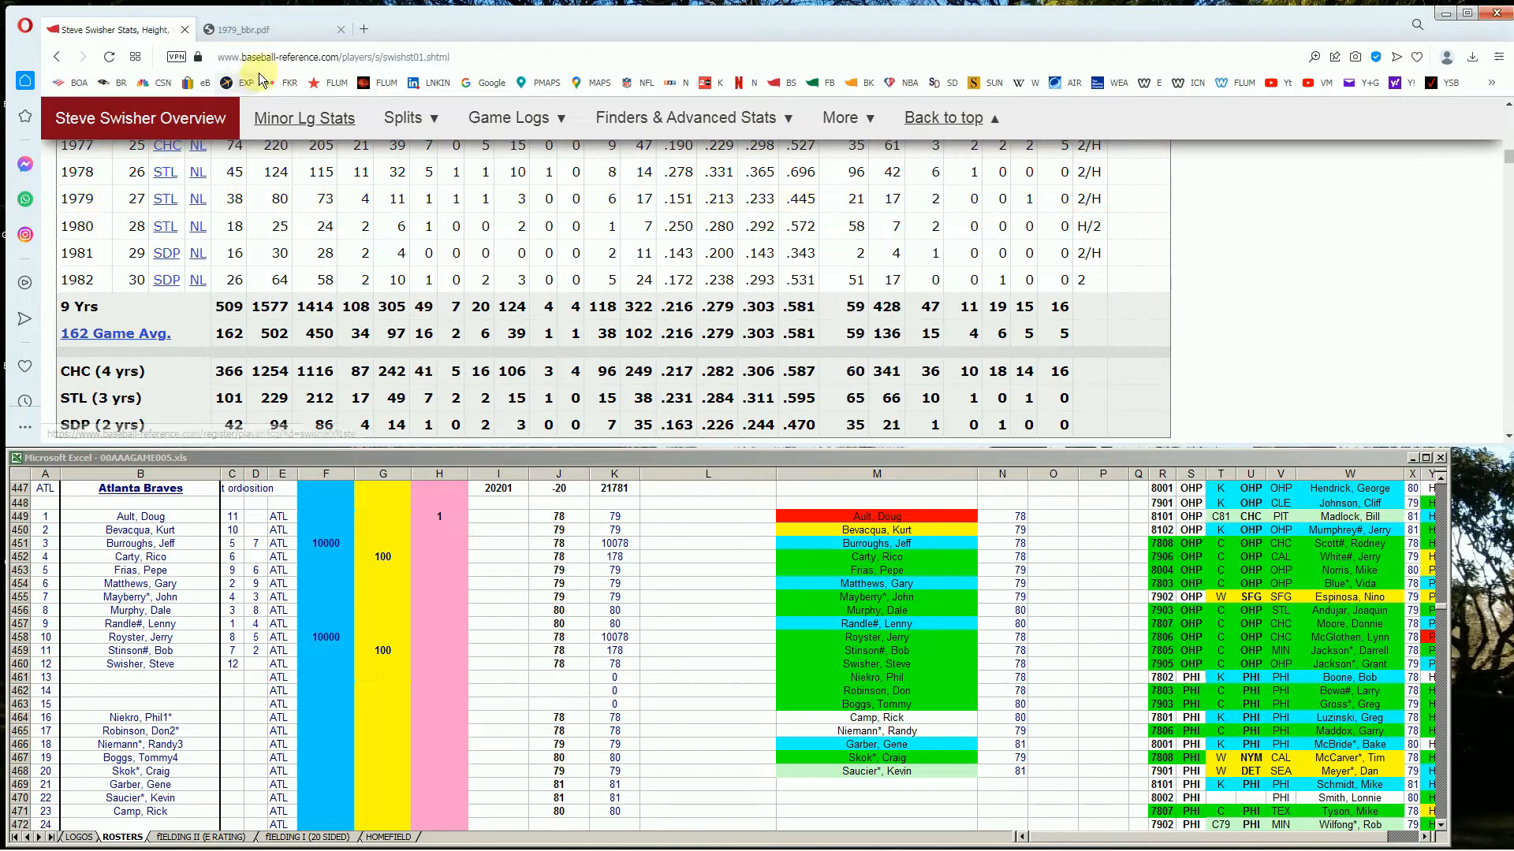
left_click(298, 31)
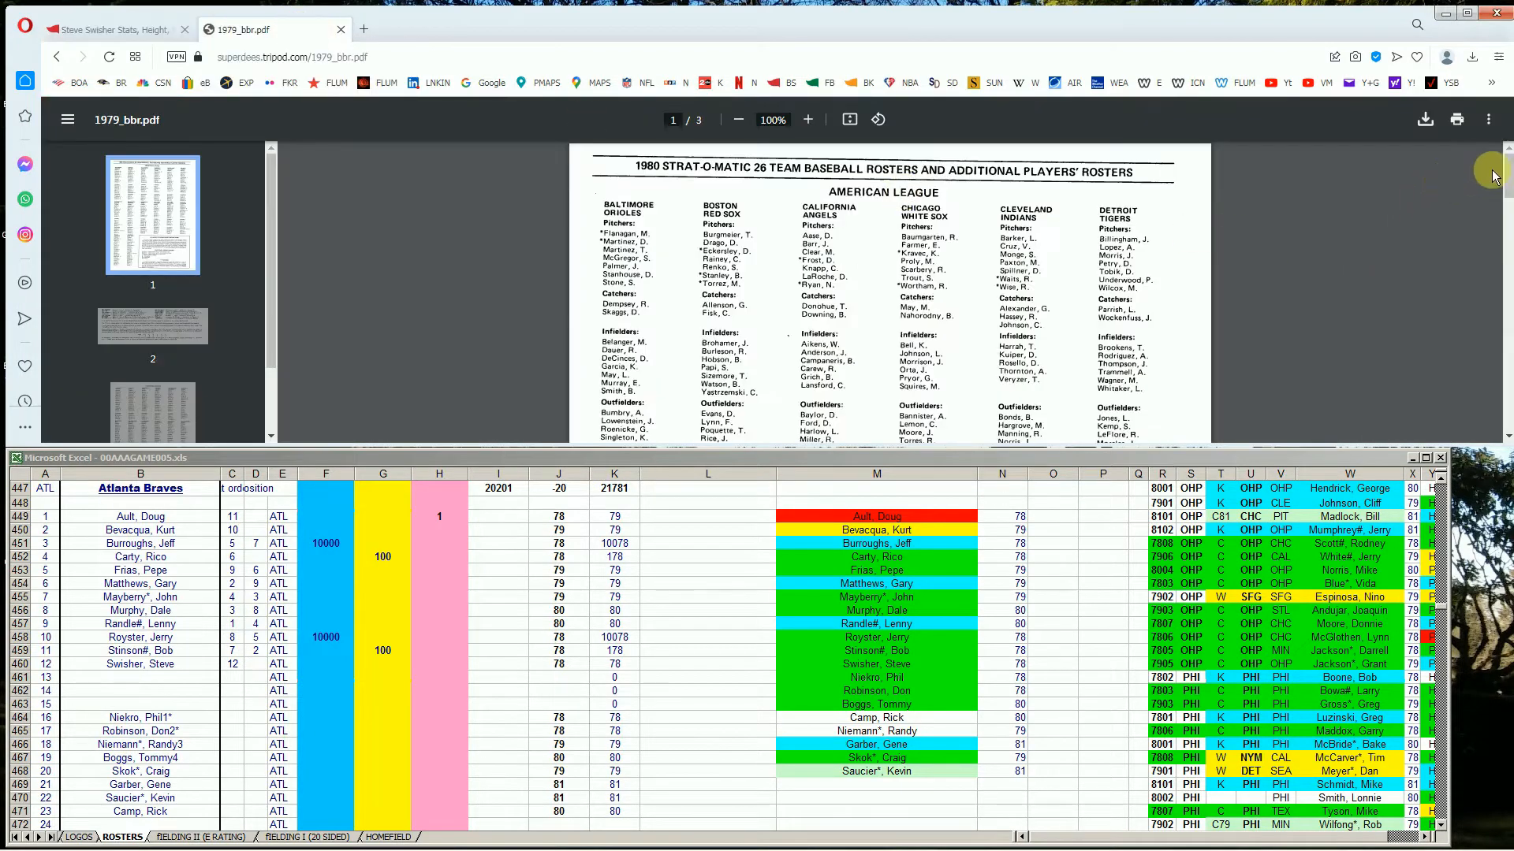
left_click_drag(1504, 172, 1507, 362)
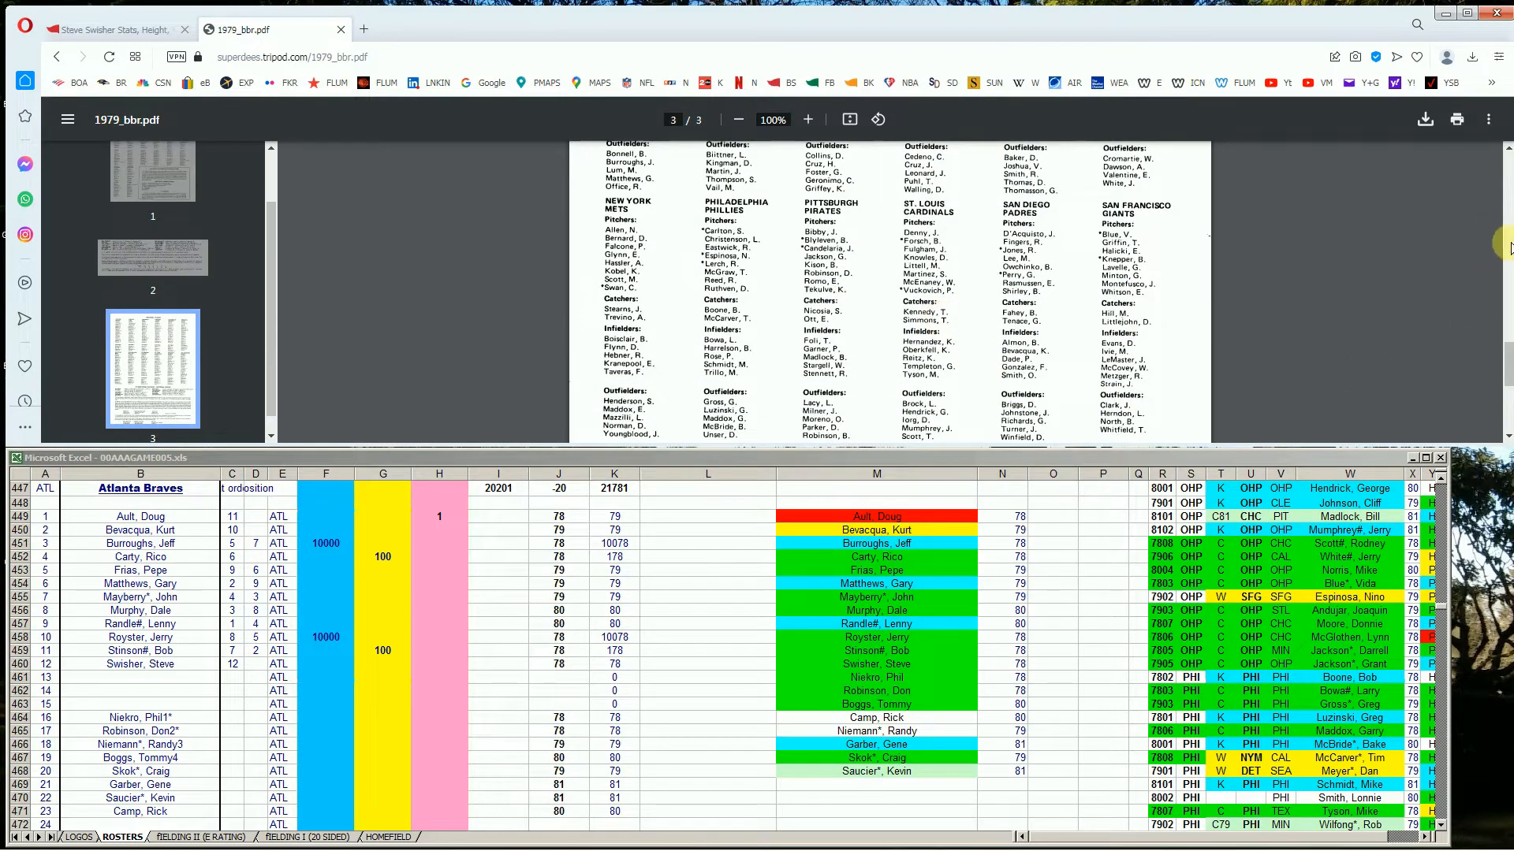
left_click_drag(1506, 353, 1506, 379)
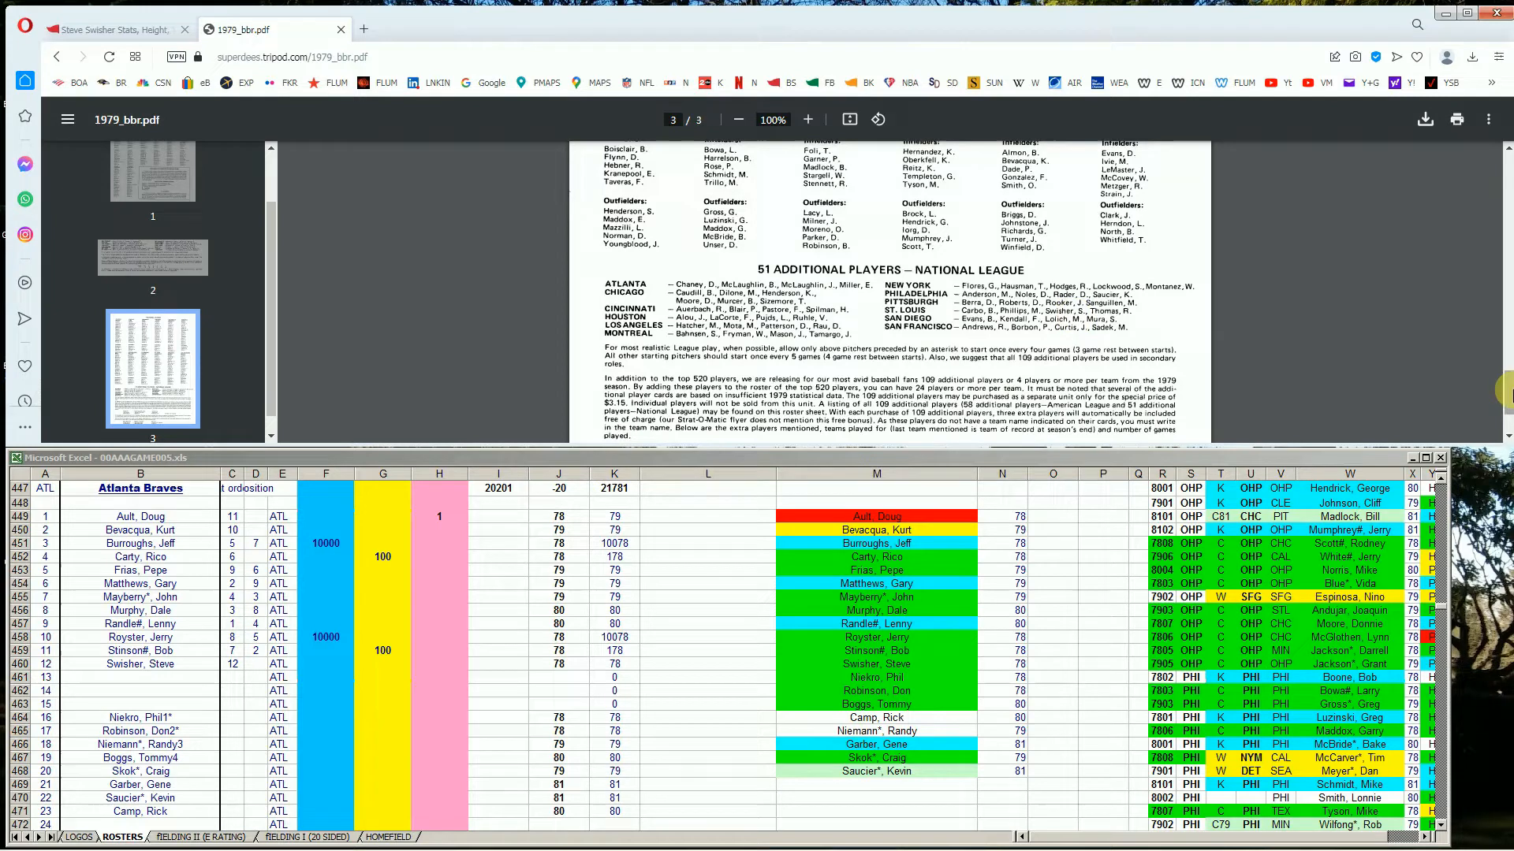
scroll(1494, 398, "down", 3)
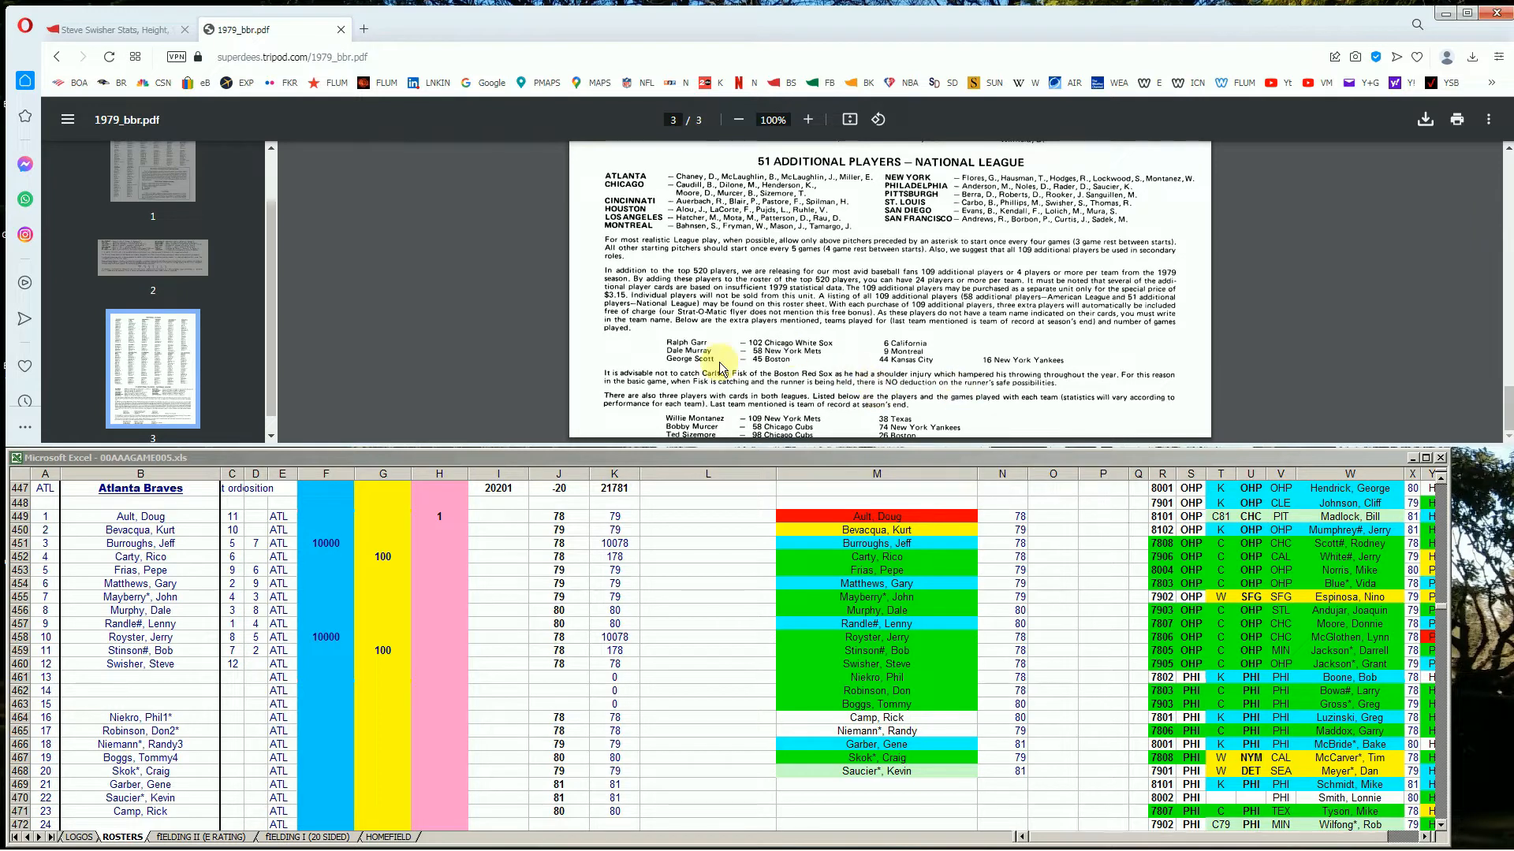
left_click(363, 687)
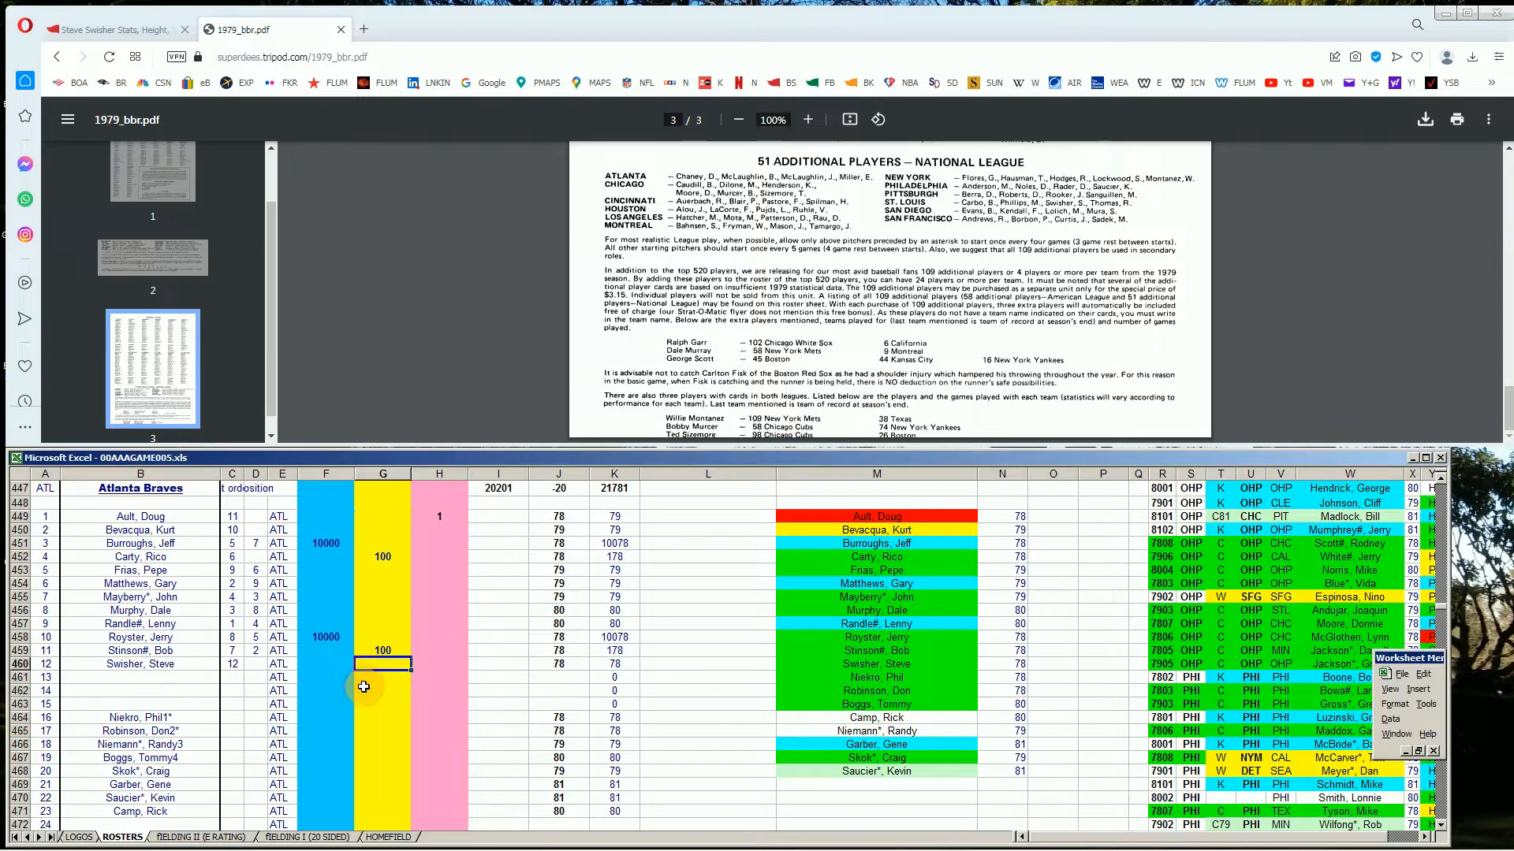
type("100")
key("Return")
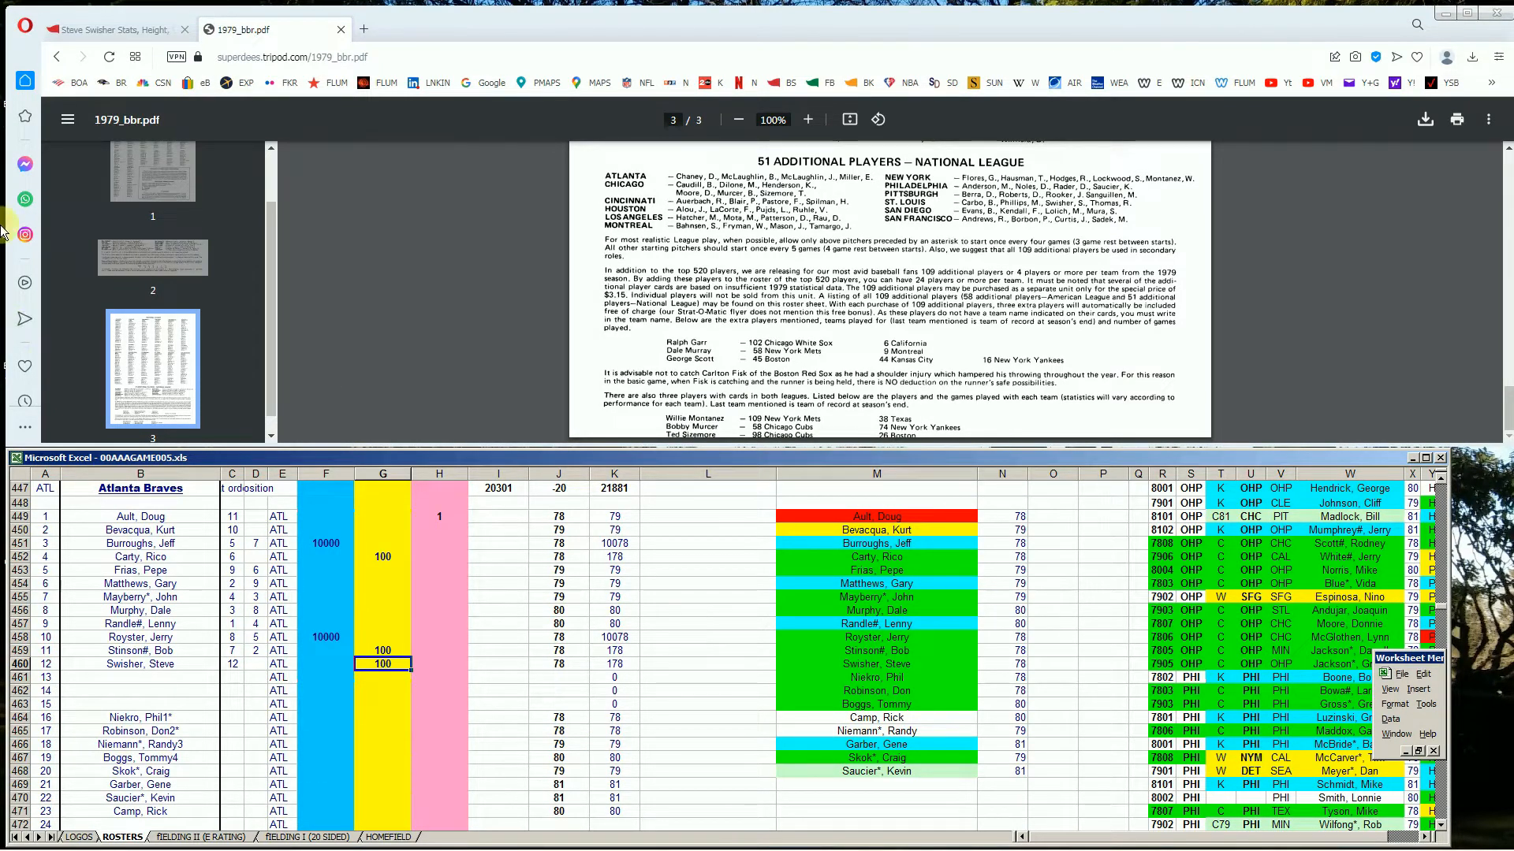
Step: Return to Baseball Reference, search for Phil Niekro and open his player page
left_click(140, 30)
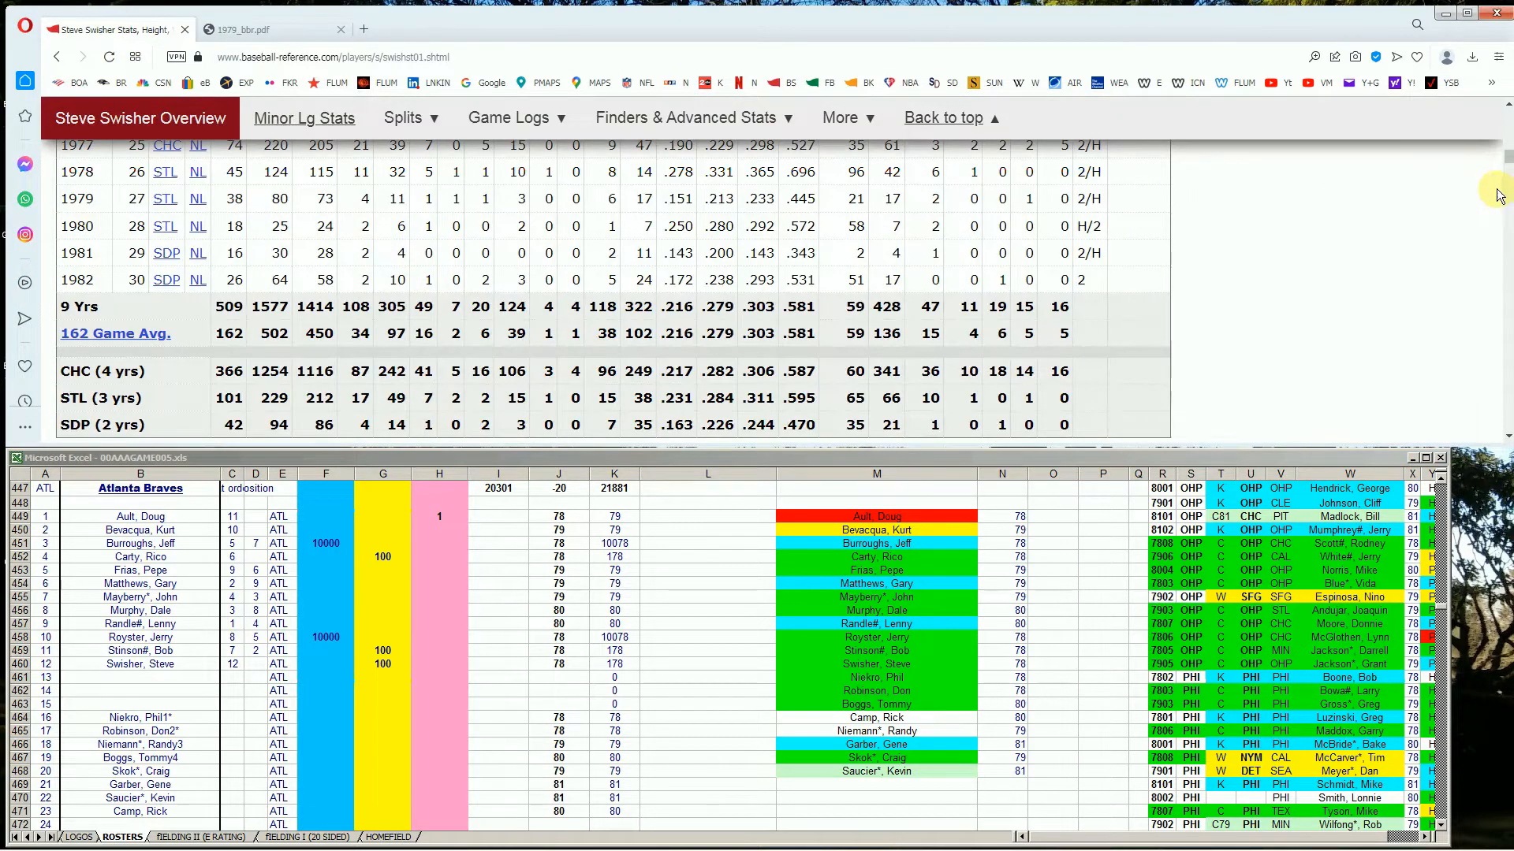
left_click_drag(1508, 158, 1509, 103)
left_click(1205, 157)
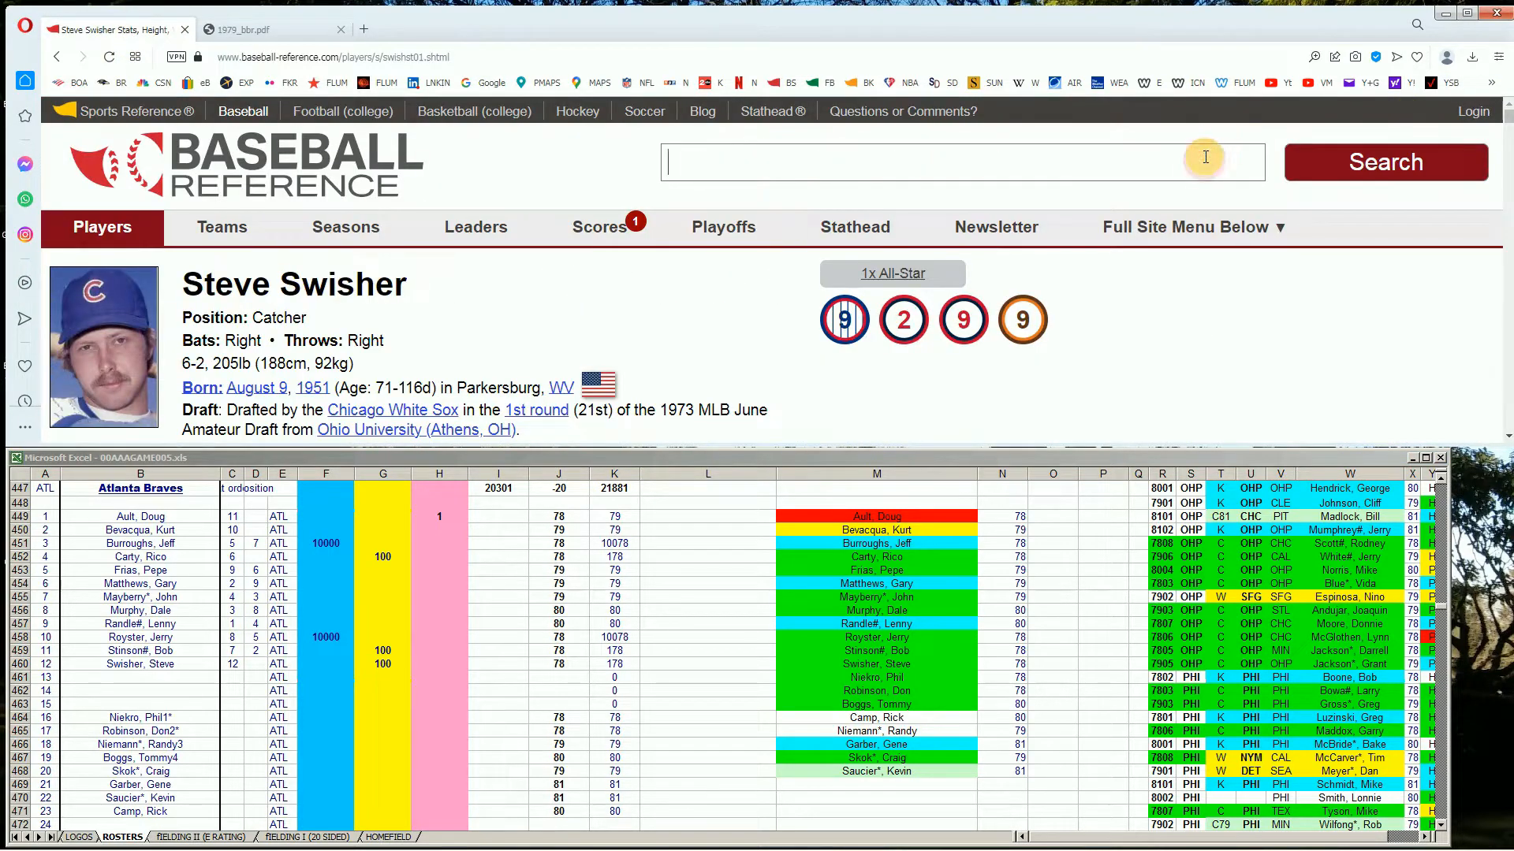
type("phil niek")
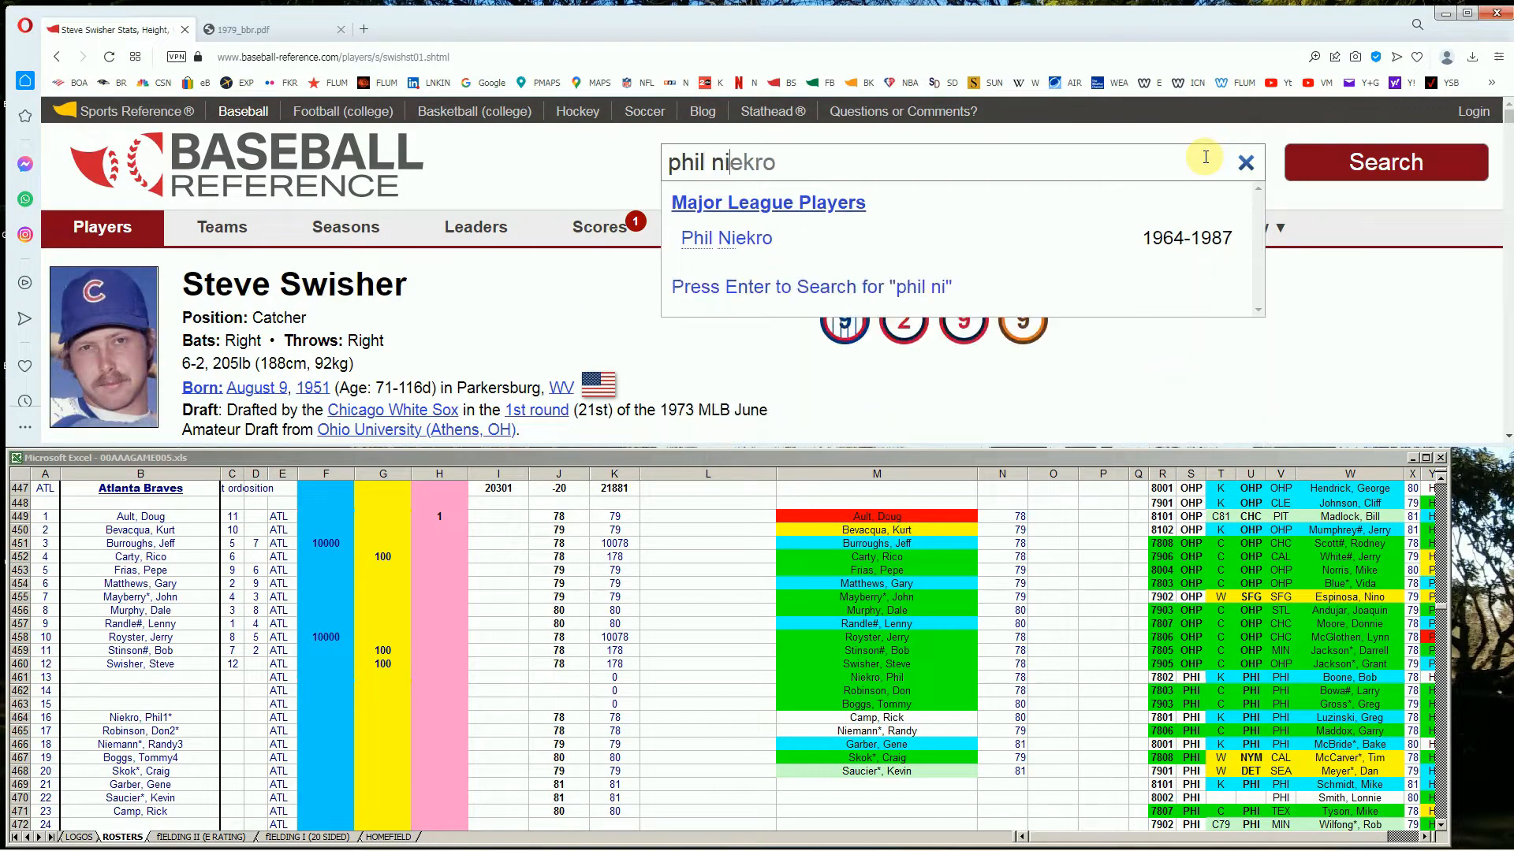
type("ro")
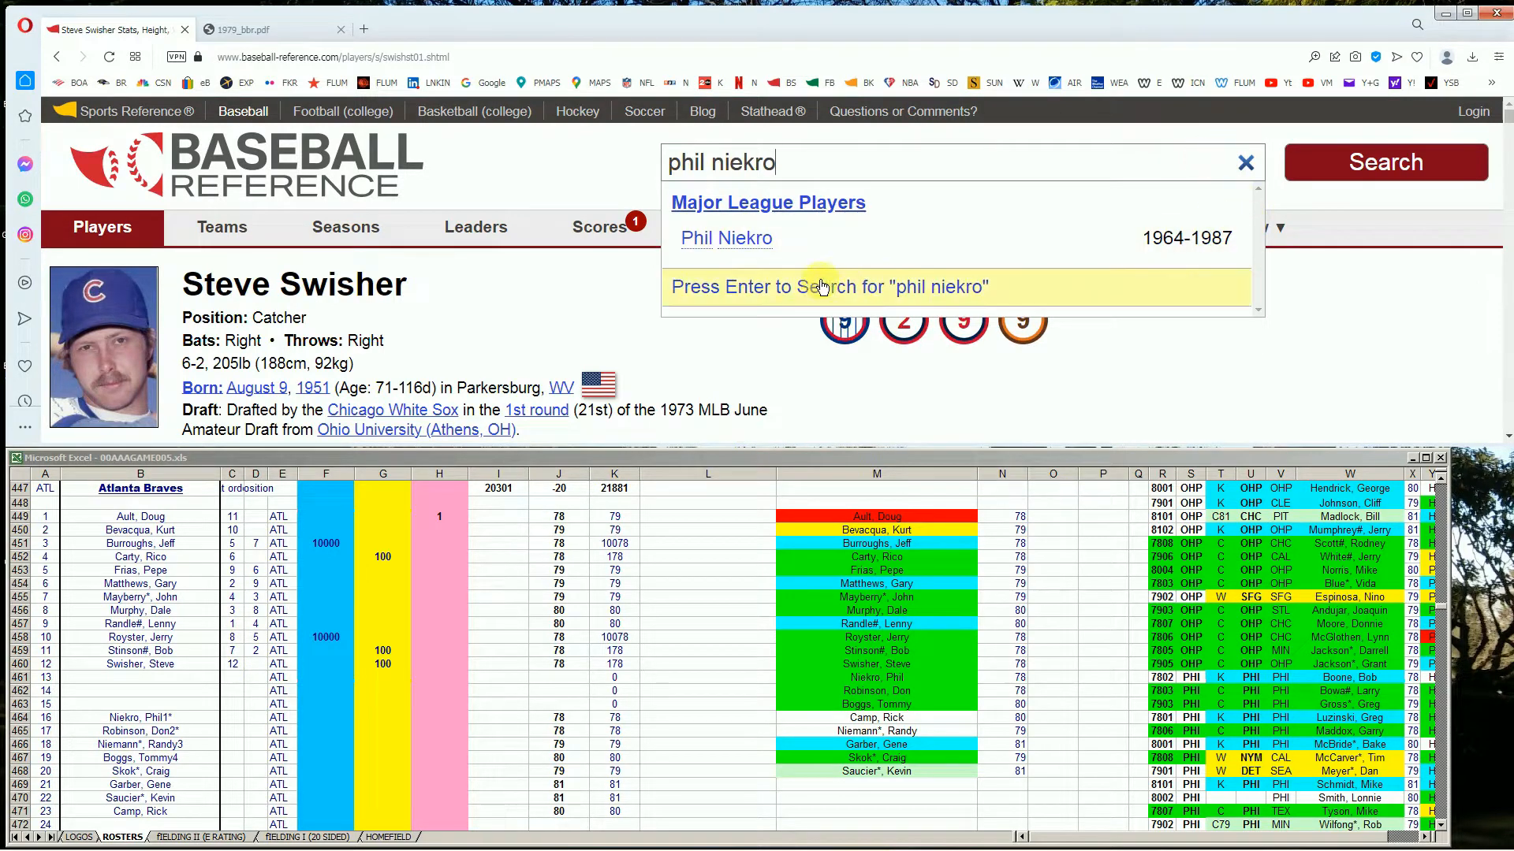
left_click(730, 238)
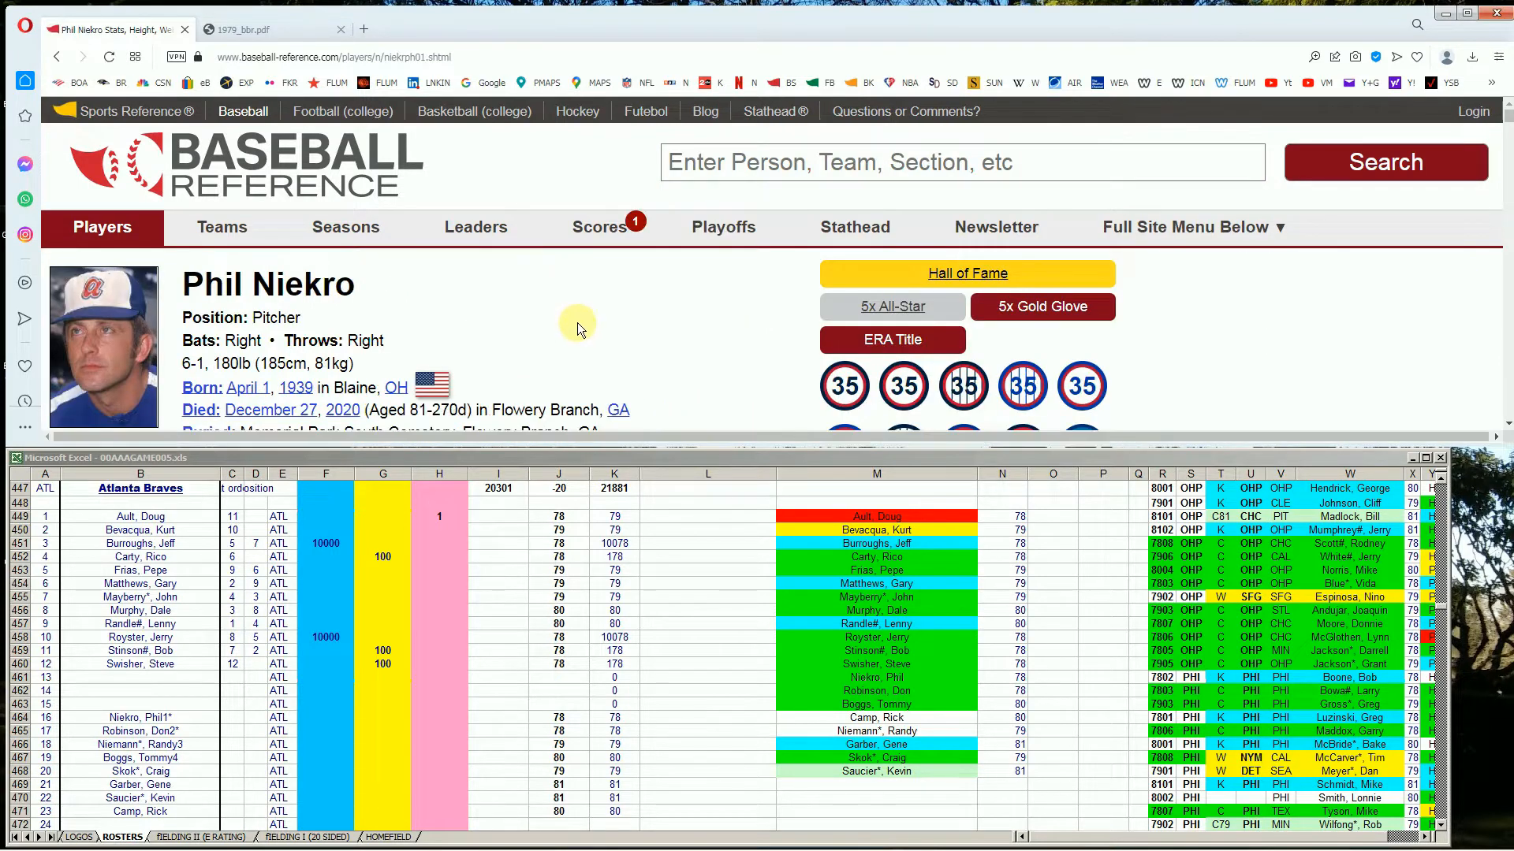
Step: Review Phil Niekro's pitching seasons and enter 10000 in the blue column F of his row in the Excel roster
scroll(623, 311, "down", 2)
scroll(633, 307, "down", 5)
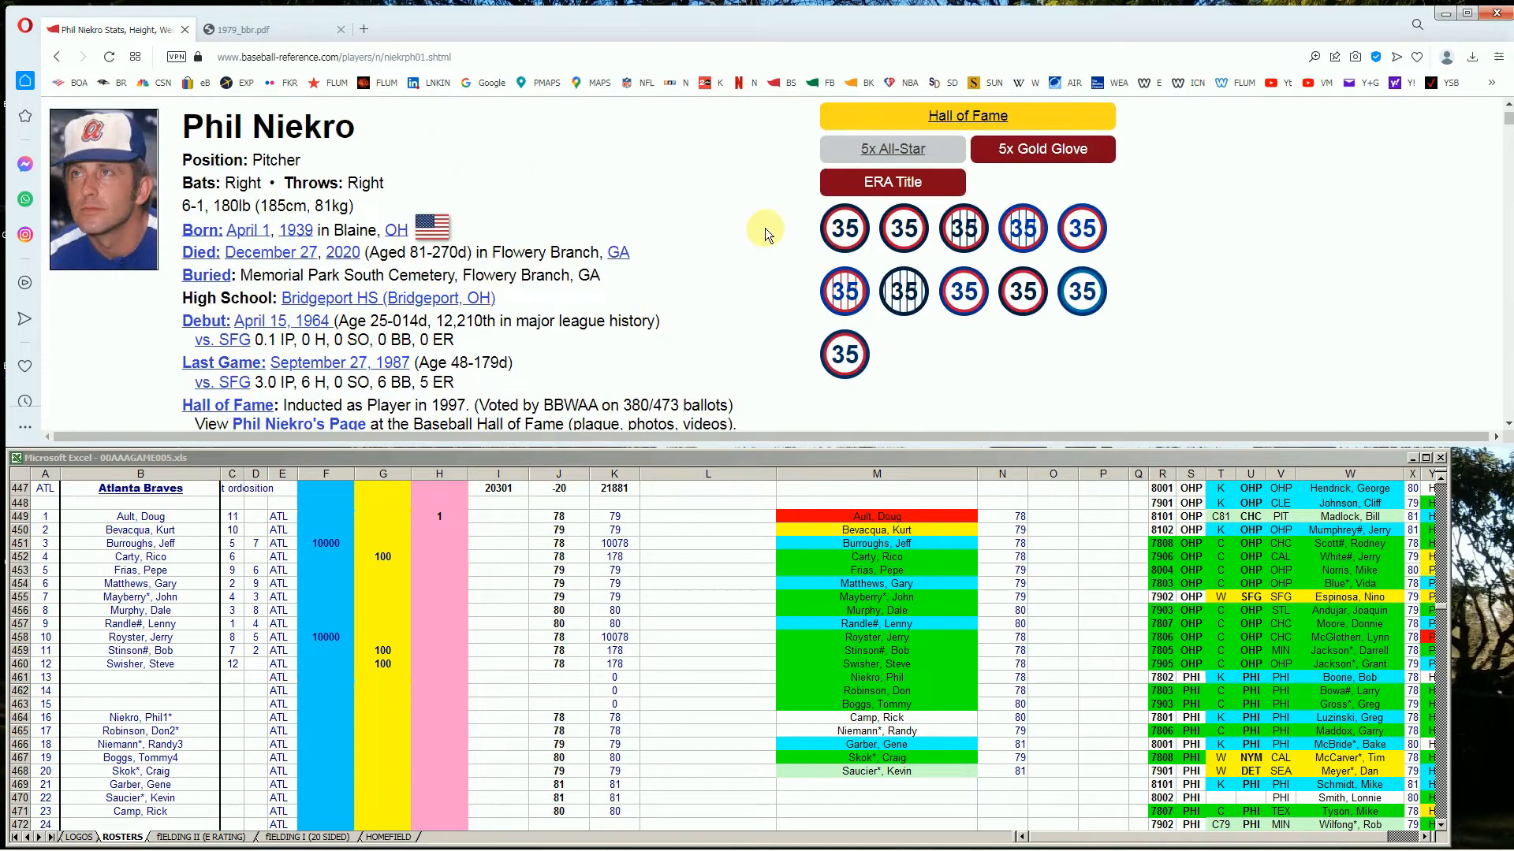
scroll(725, 276, "down", 8)
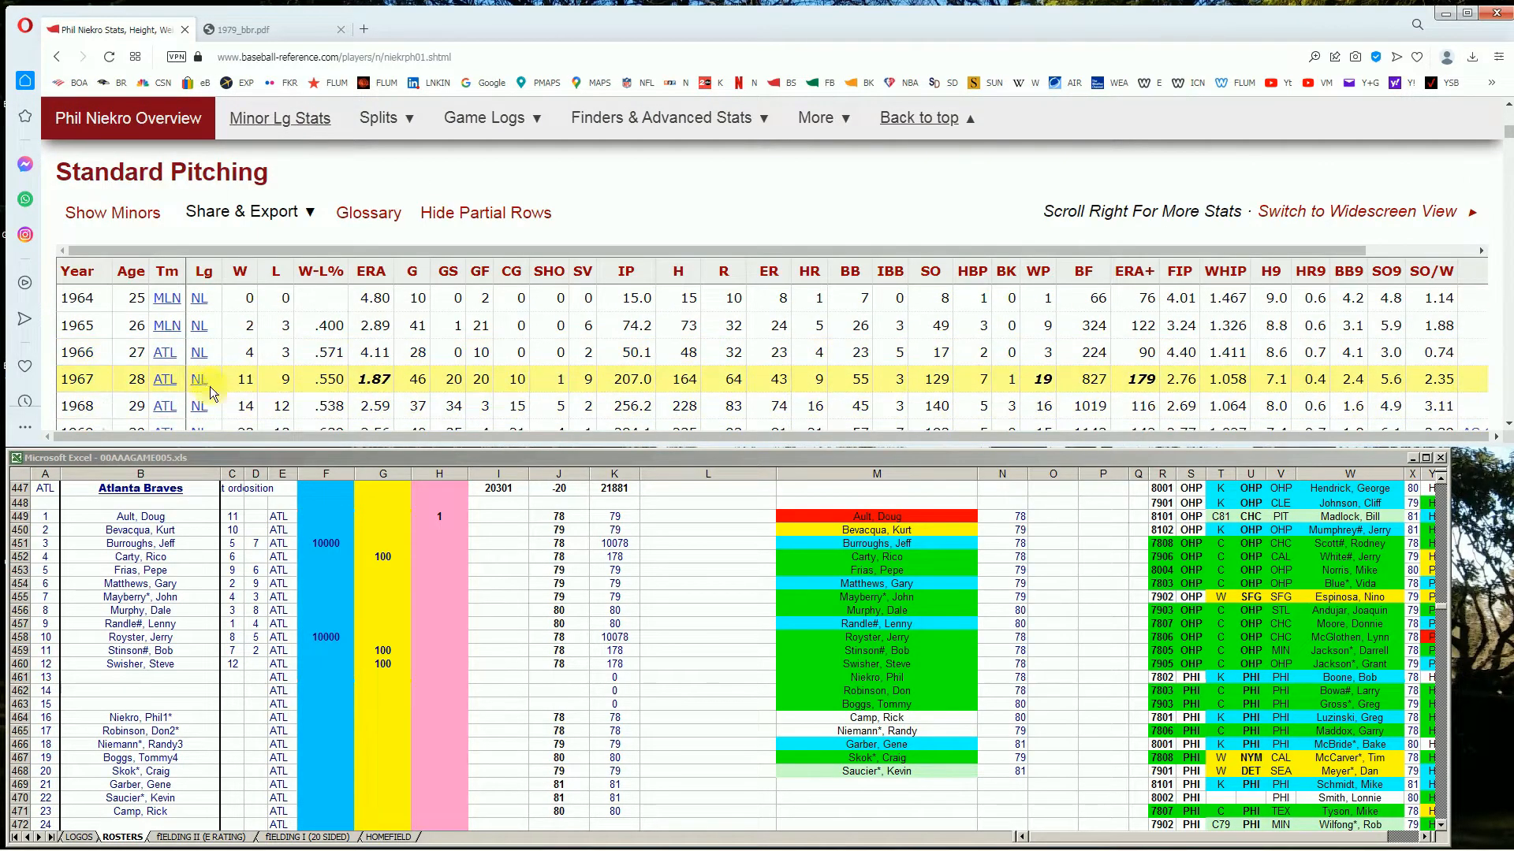
mouse_move(386, 383)
scroll(636, 379, "down", 1)
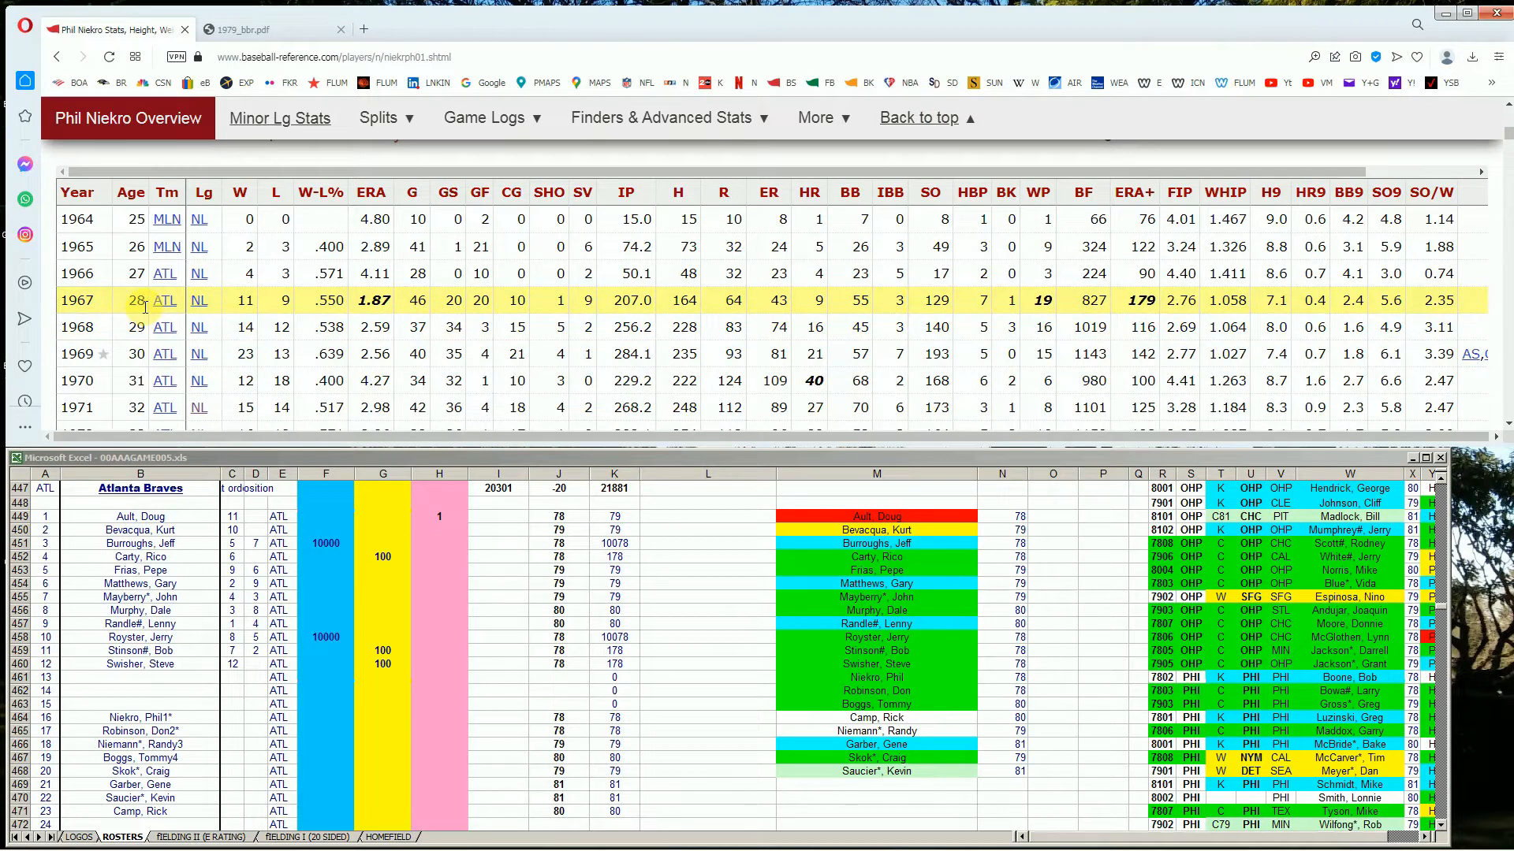
scroll(836, 304, "down", 4)
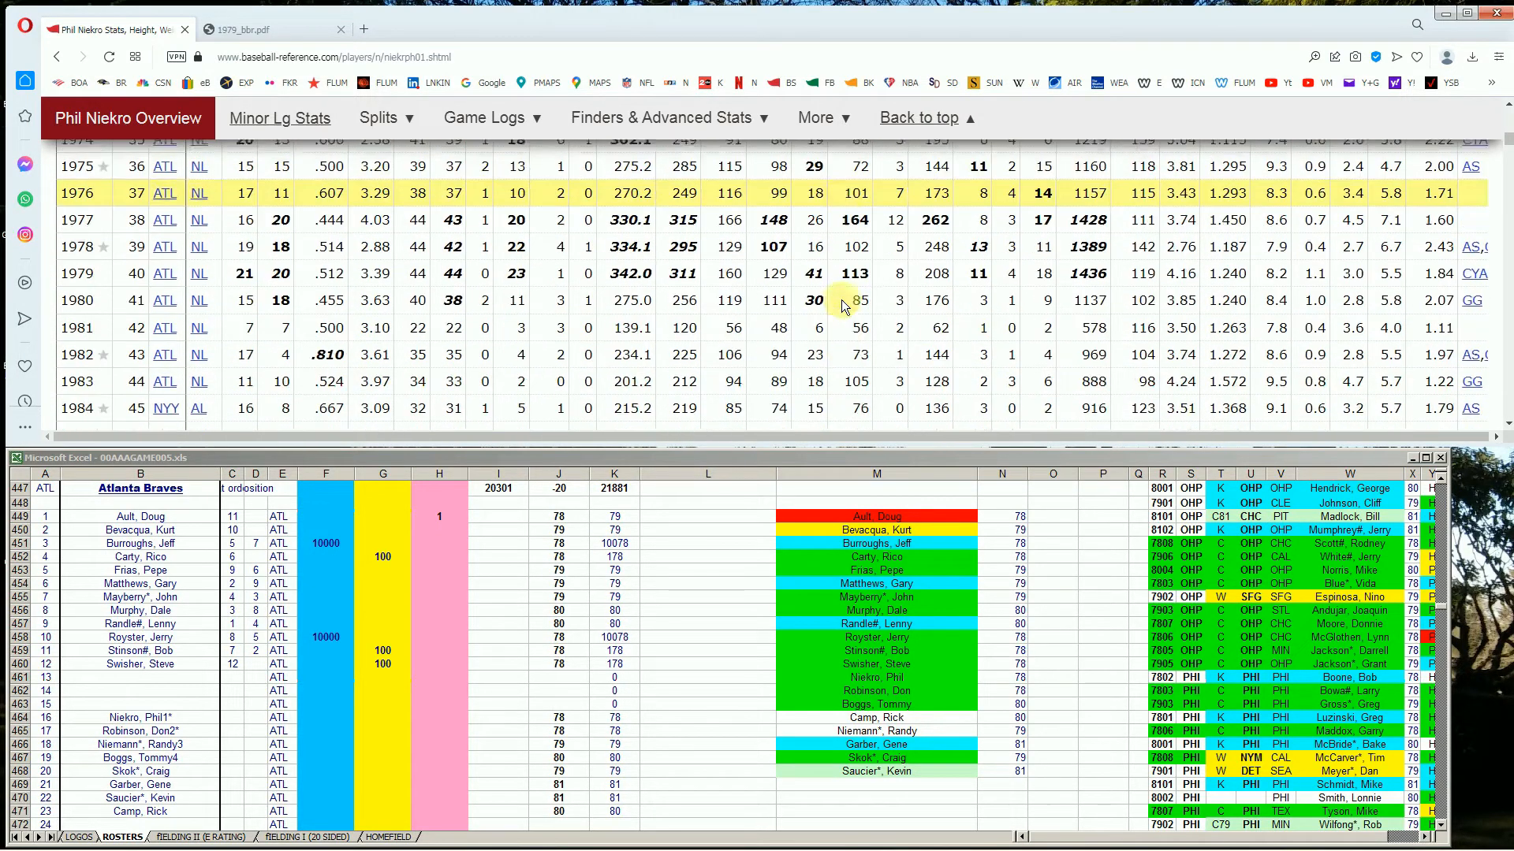
scroll(842, 306, "down", 4)
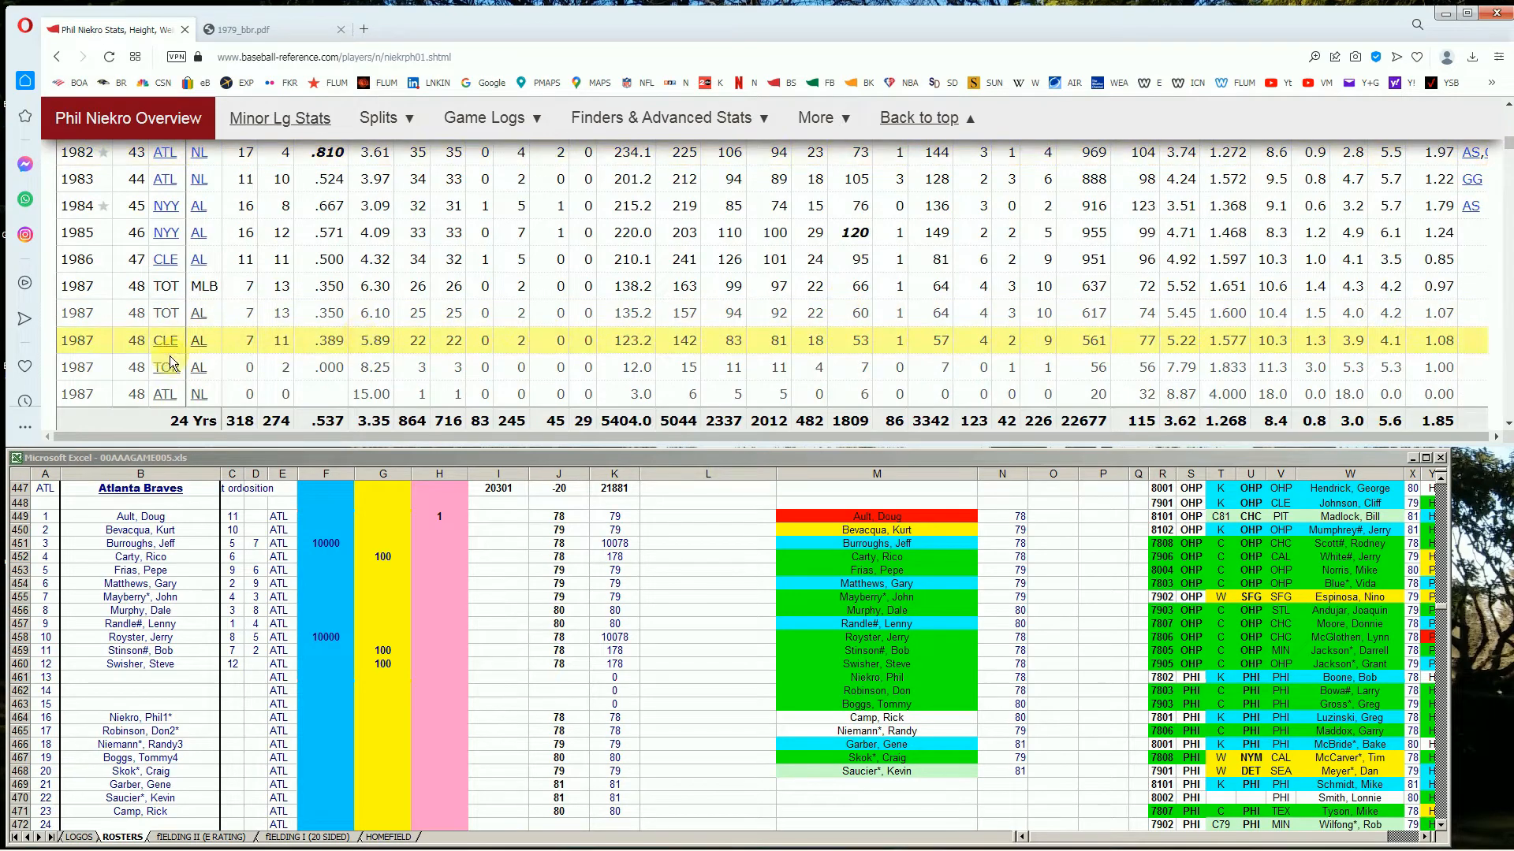
scroll(150, 331, "up", 1)
scroll(112, 249, "up", 1)
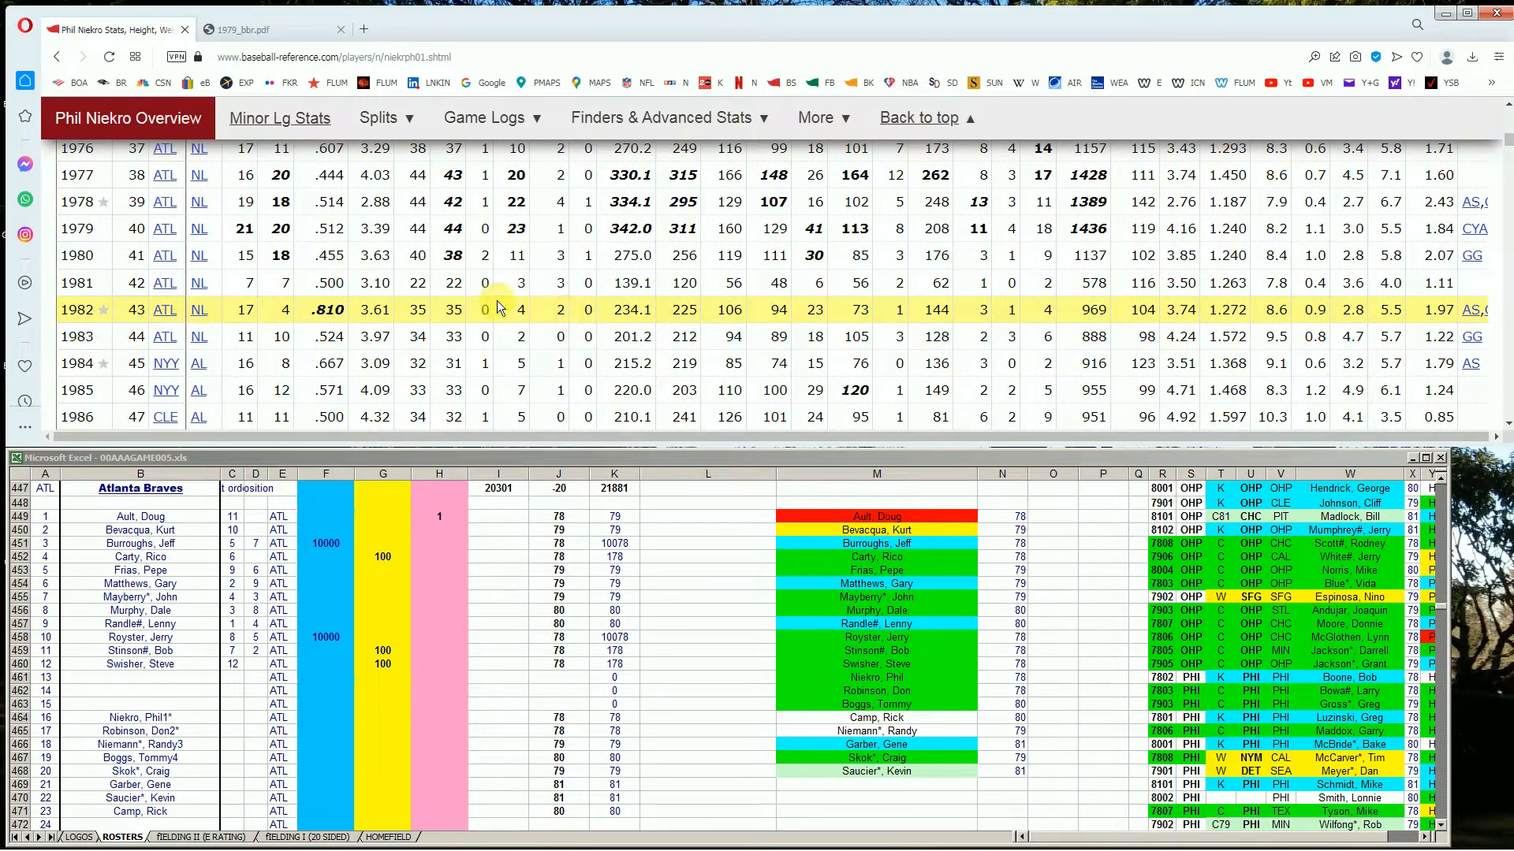
mouse_move(396, 314)
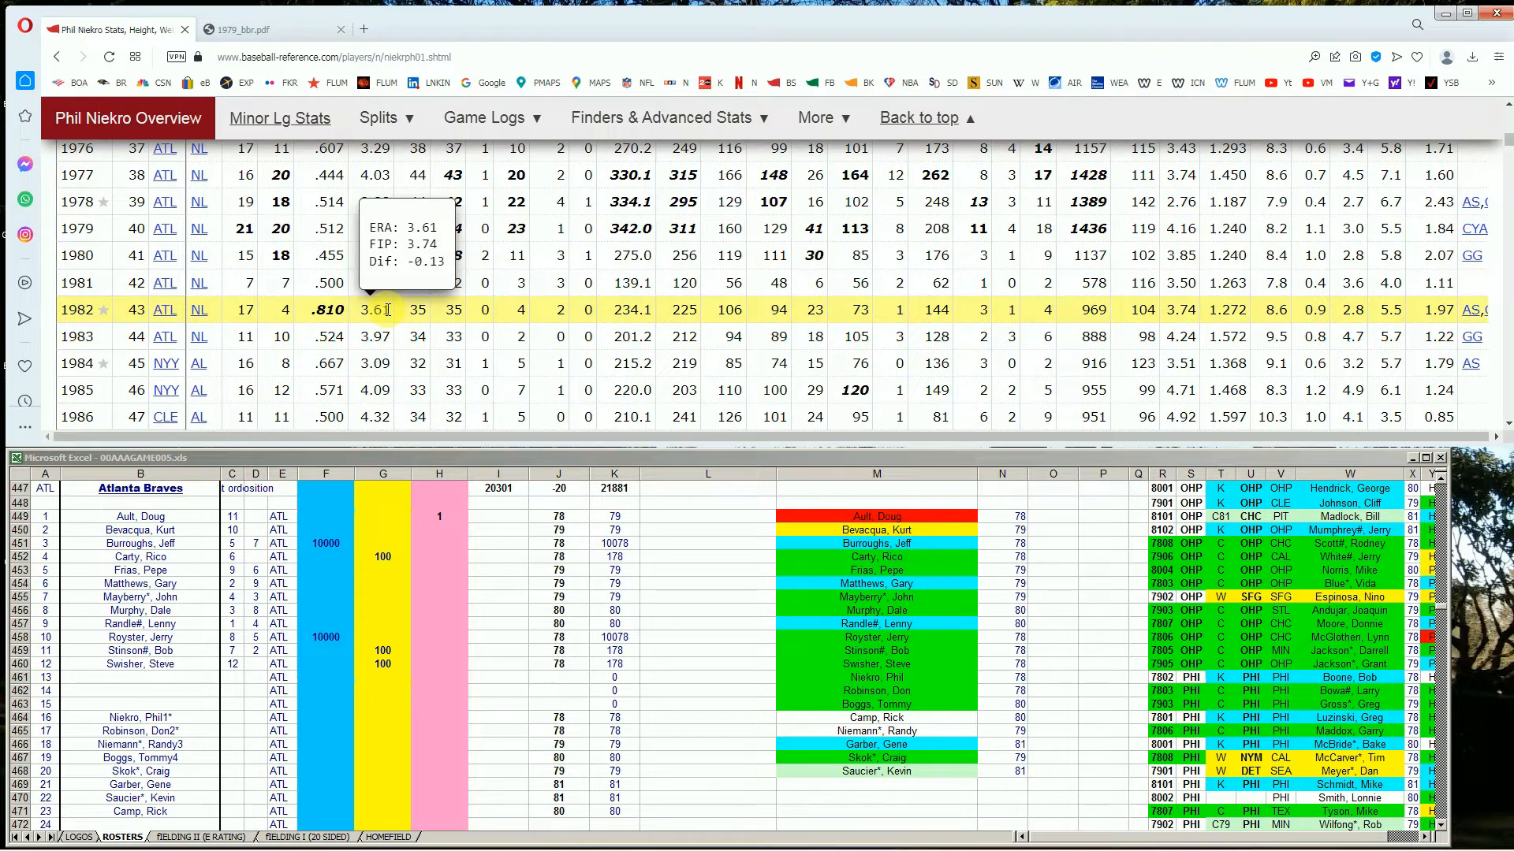
left_click(314, 714)
type("10000")
key("Return")
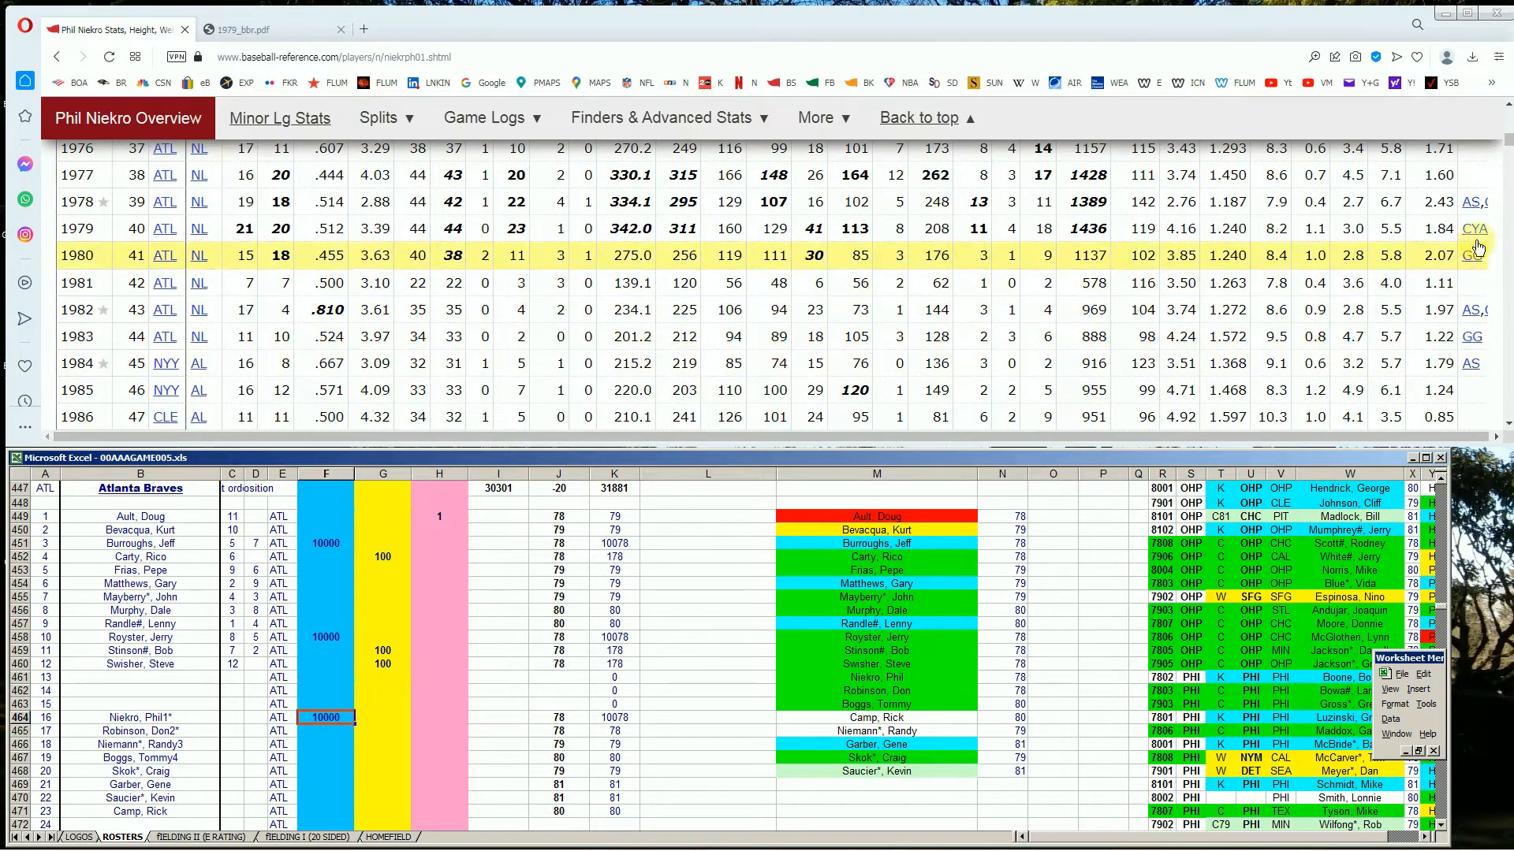
Step: Search Baseball Reference for Don Robinson and open his player page
left_click_drag(1505, 142, 1506, 107)
left_click(1189, 153)
type("don")
type("rob")
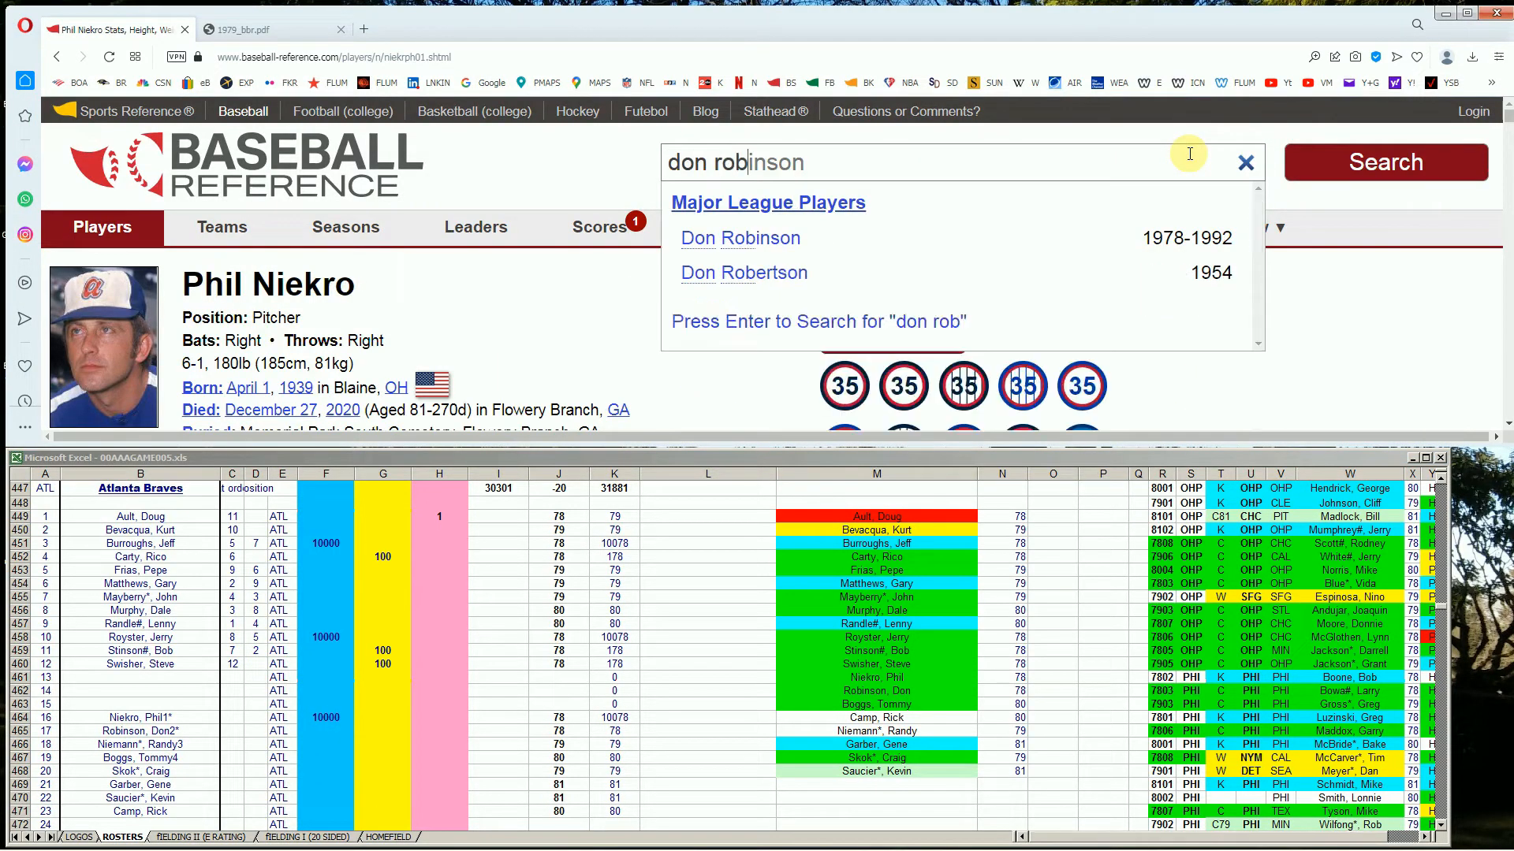
left_click(775, 241)
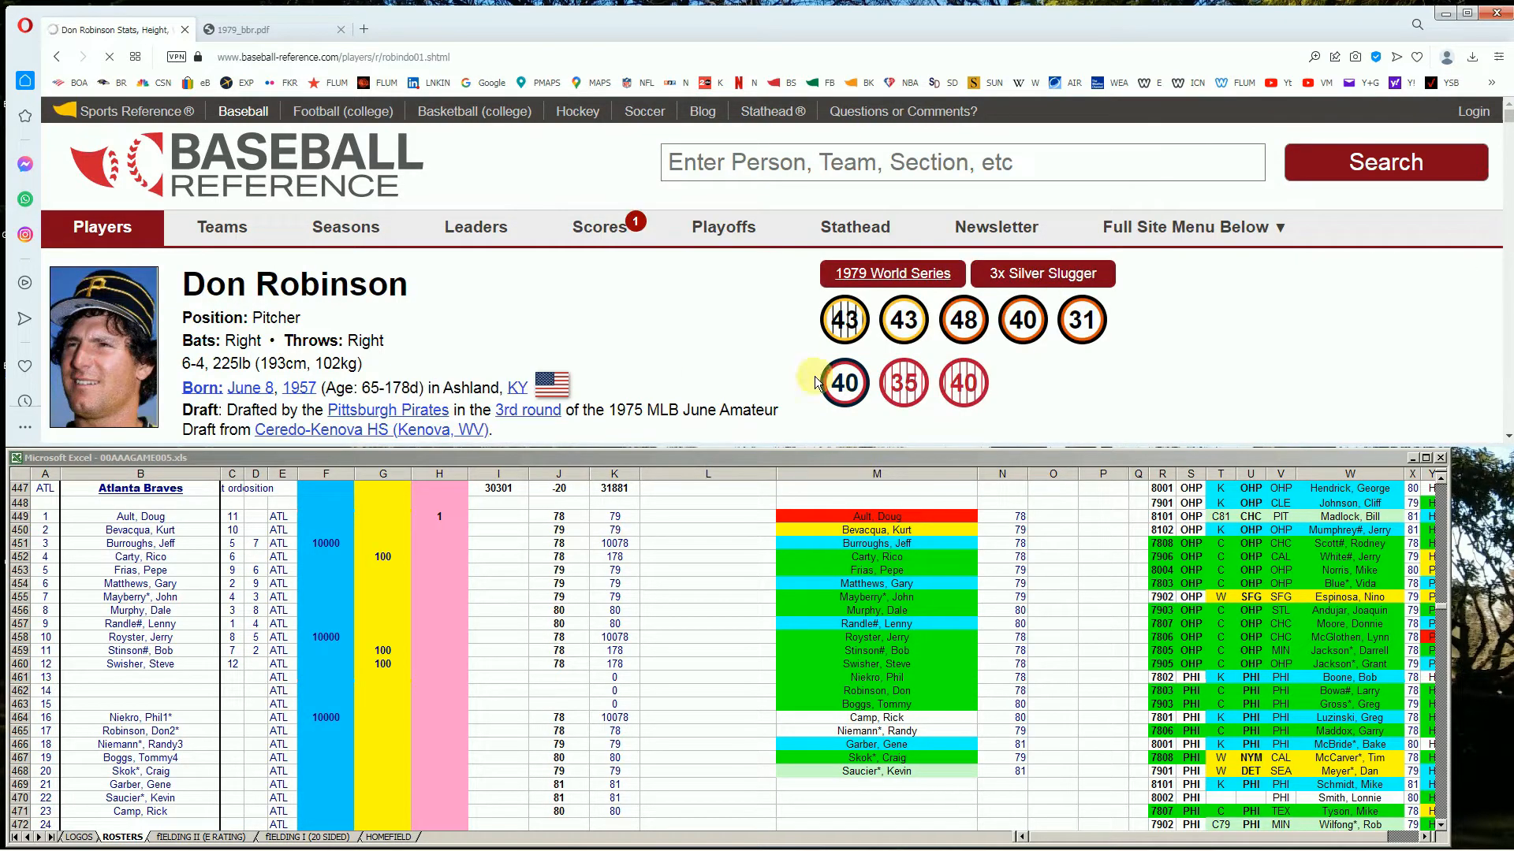
Step: Review Don Robinson's season-by-season record in the Standard Pitching table, from 1978 through his final seasons
scroll(1159, 342, "down", 5)
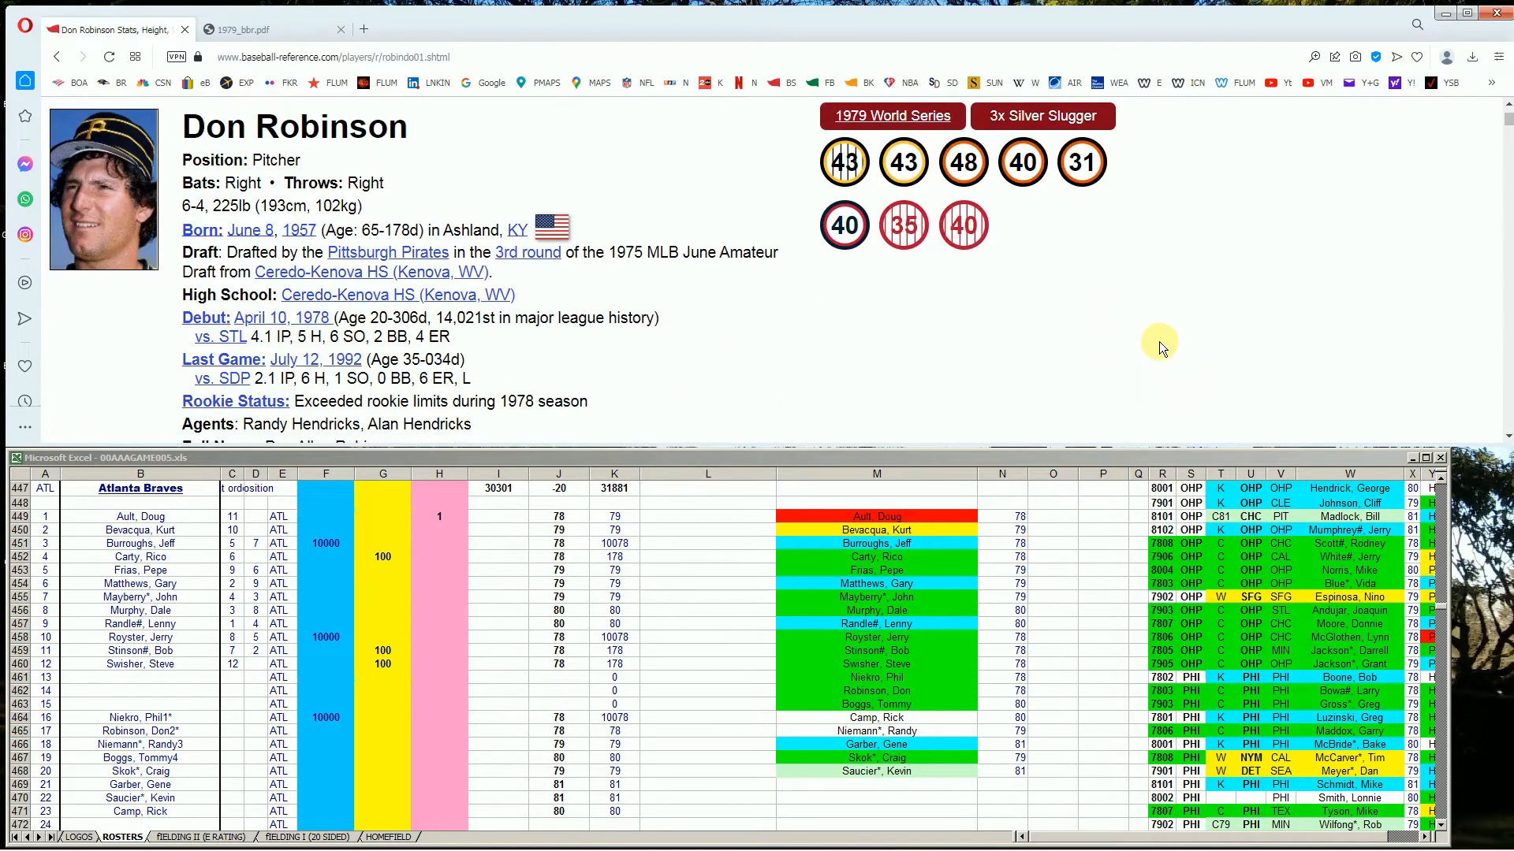
scroll(1168, 342, "down", 5)
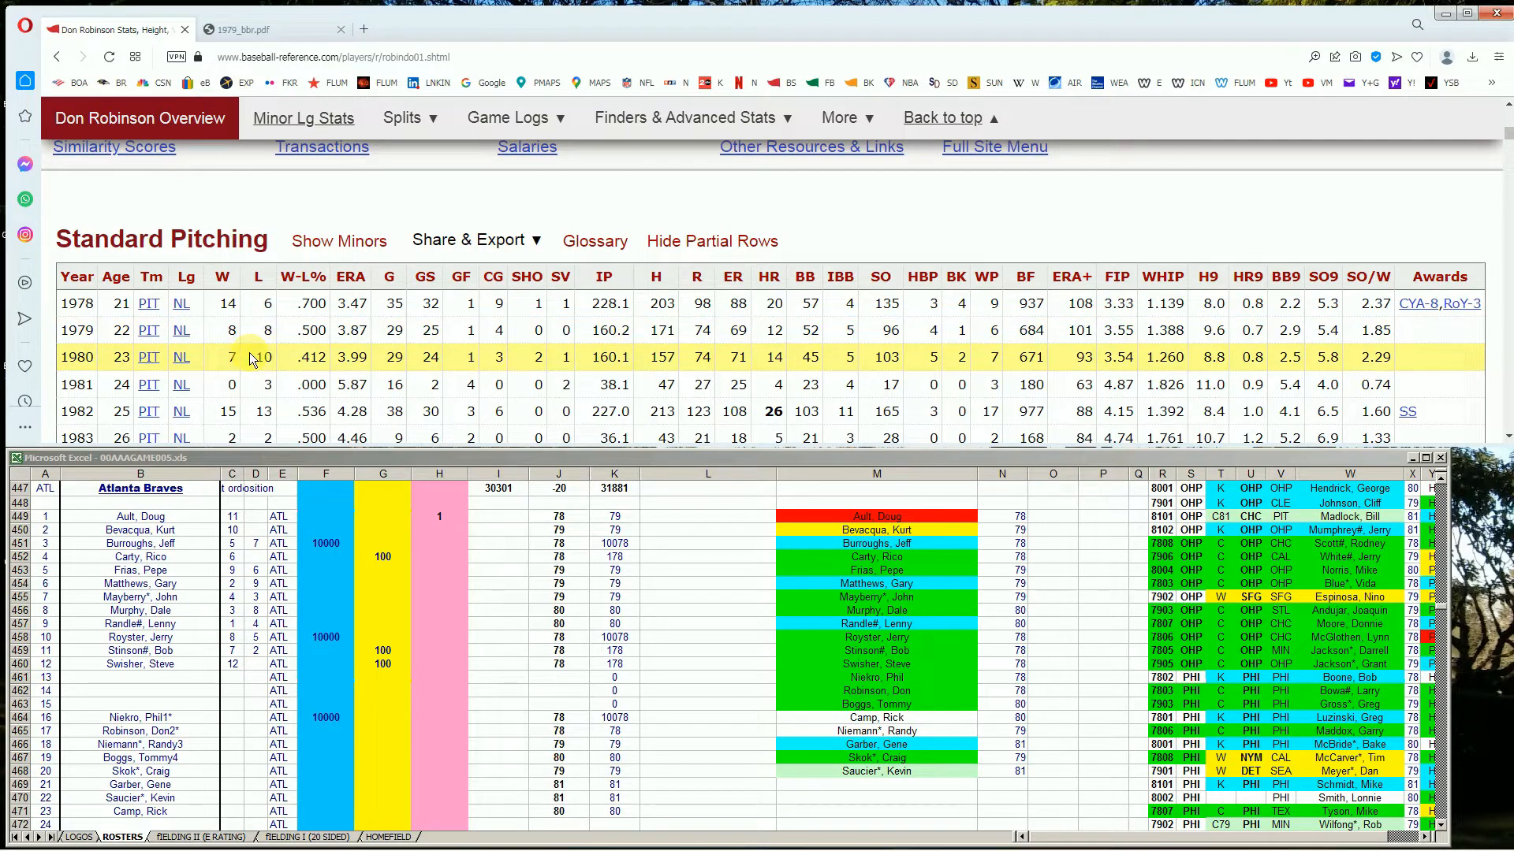
scroll(292, 355, "down", 1)
mouse_move(324, 359)
scroll(324, 359, "down", 3)
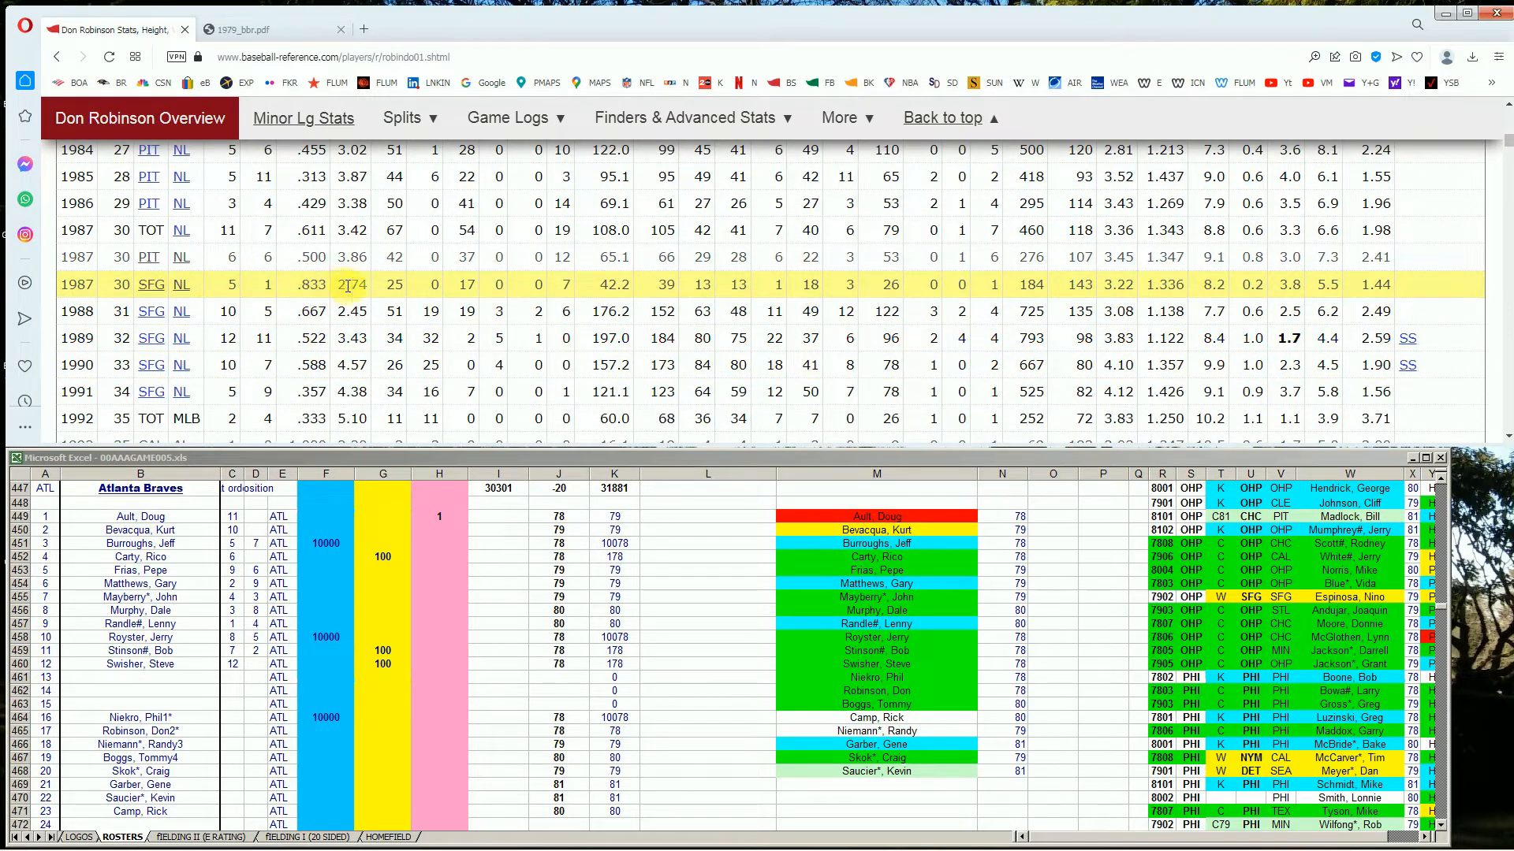
mouse_move(342, 320)
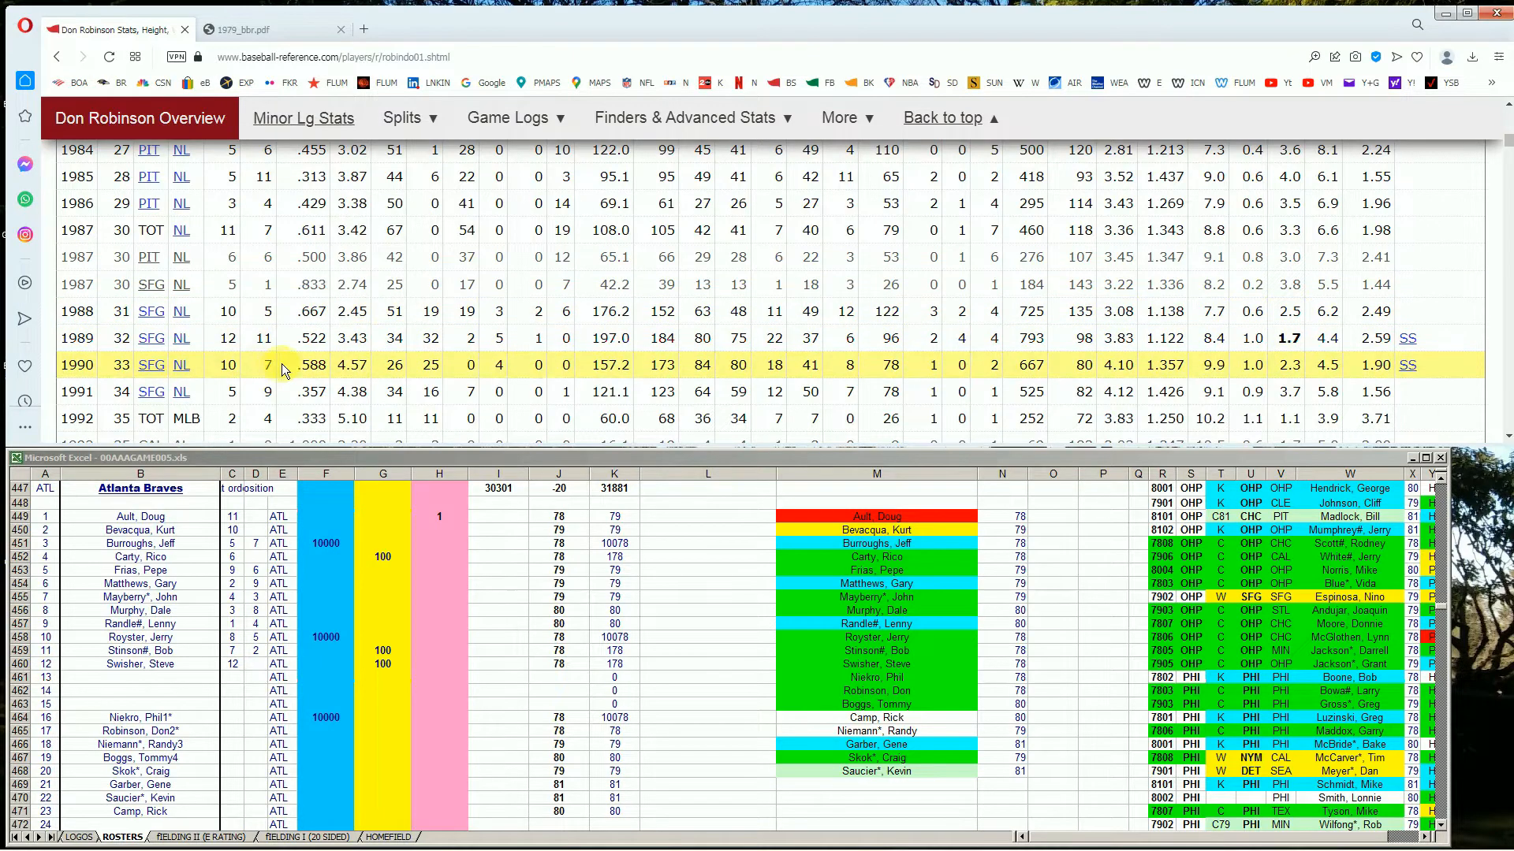
scroll(282, 363, "down", 1)
scroll(204, 386, "up", 2)
scroll(215, 317, "up", 1)
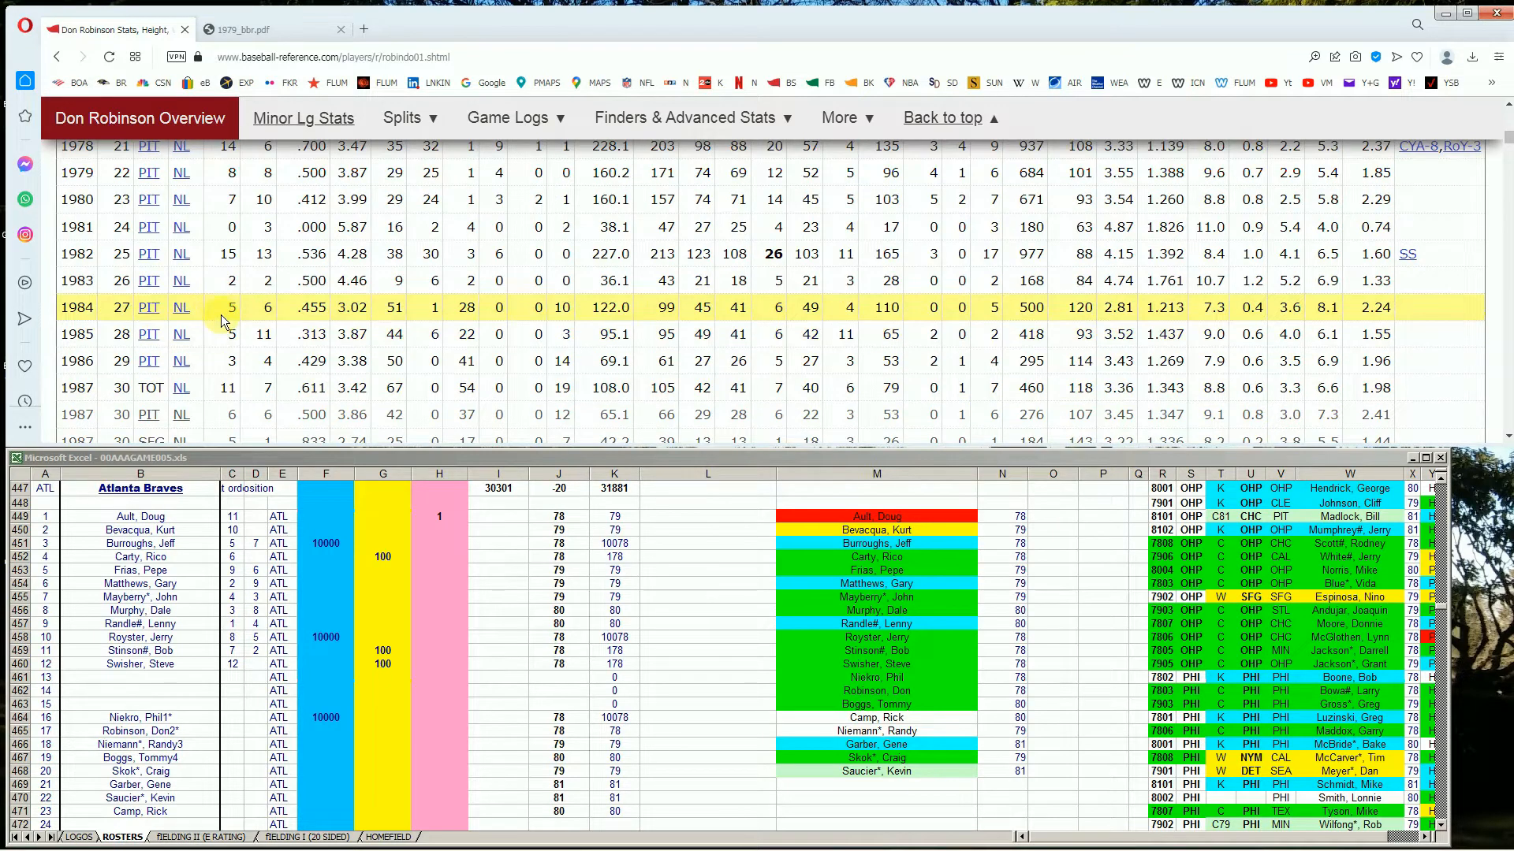
scroll(221, 315, "up", 2)
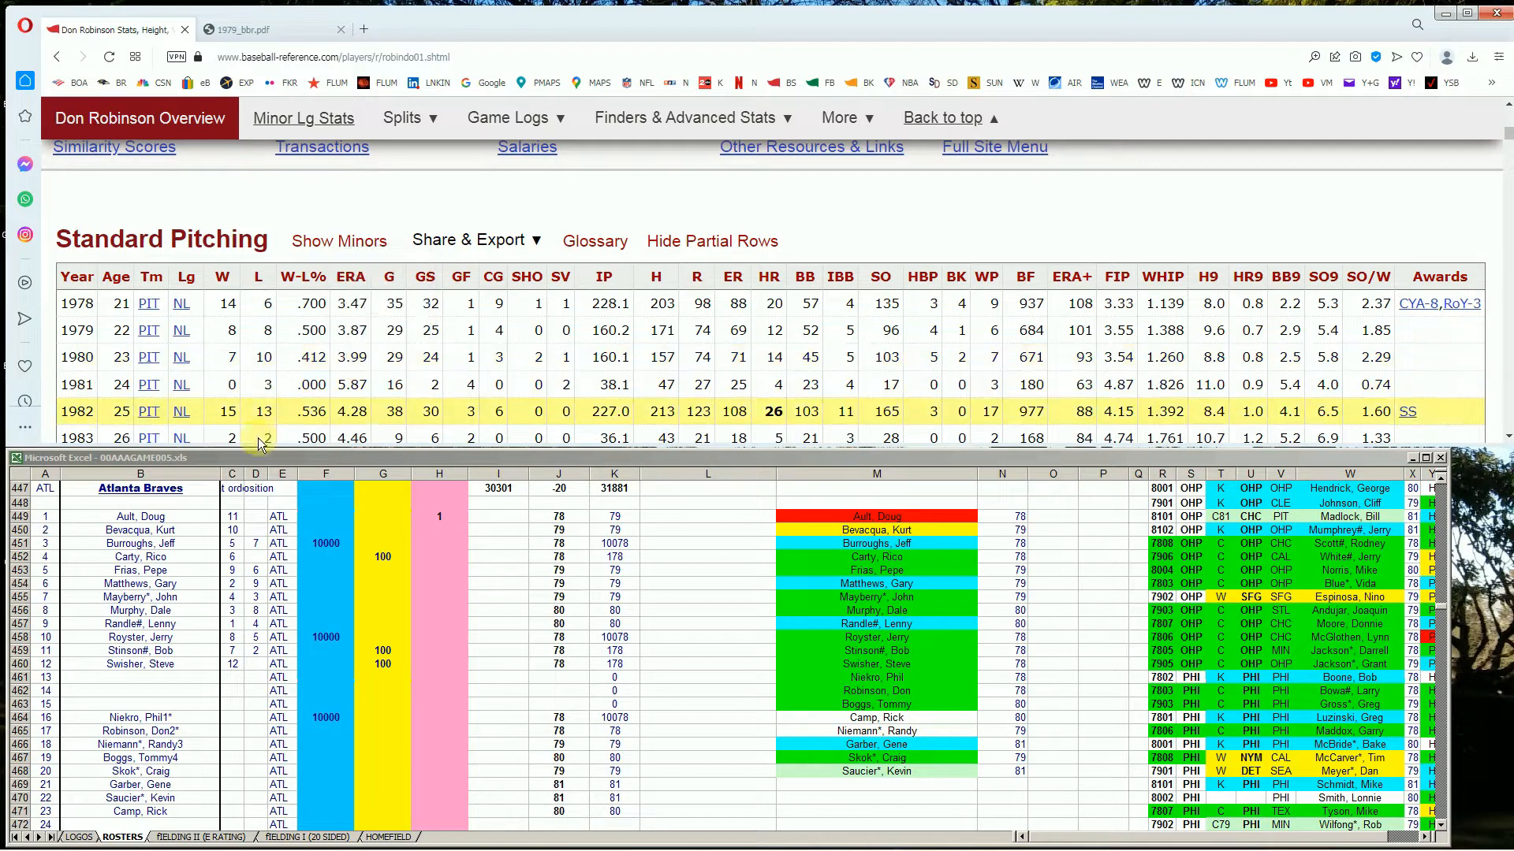
left_click(325, 730)
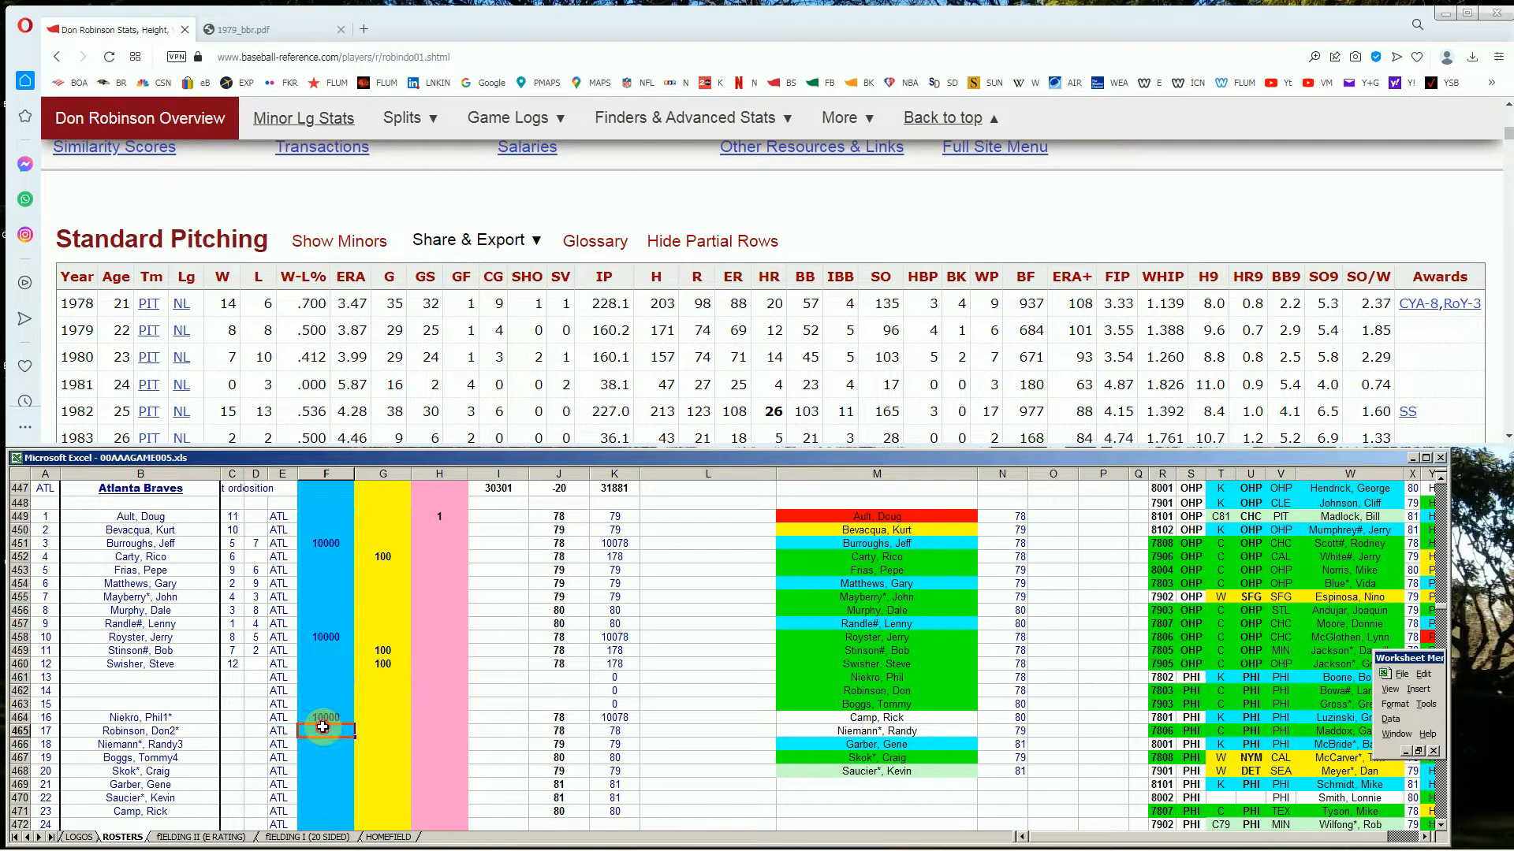
type("10000")
key("Tab")
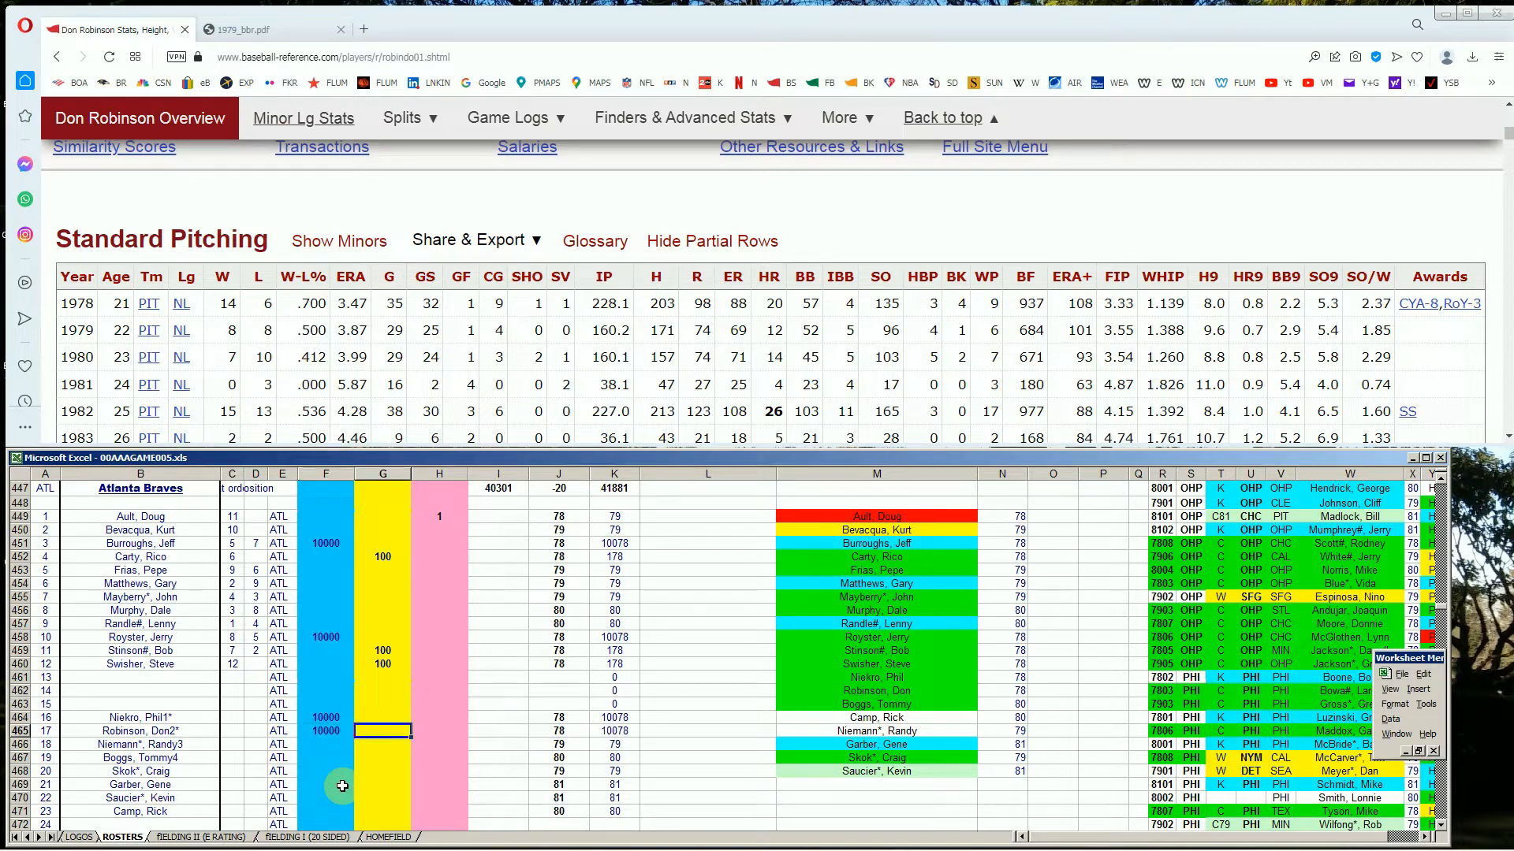
type("trade")
key("Up")
key("Down")
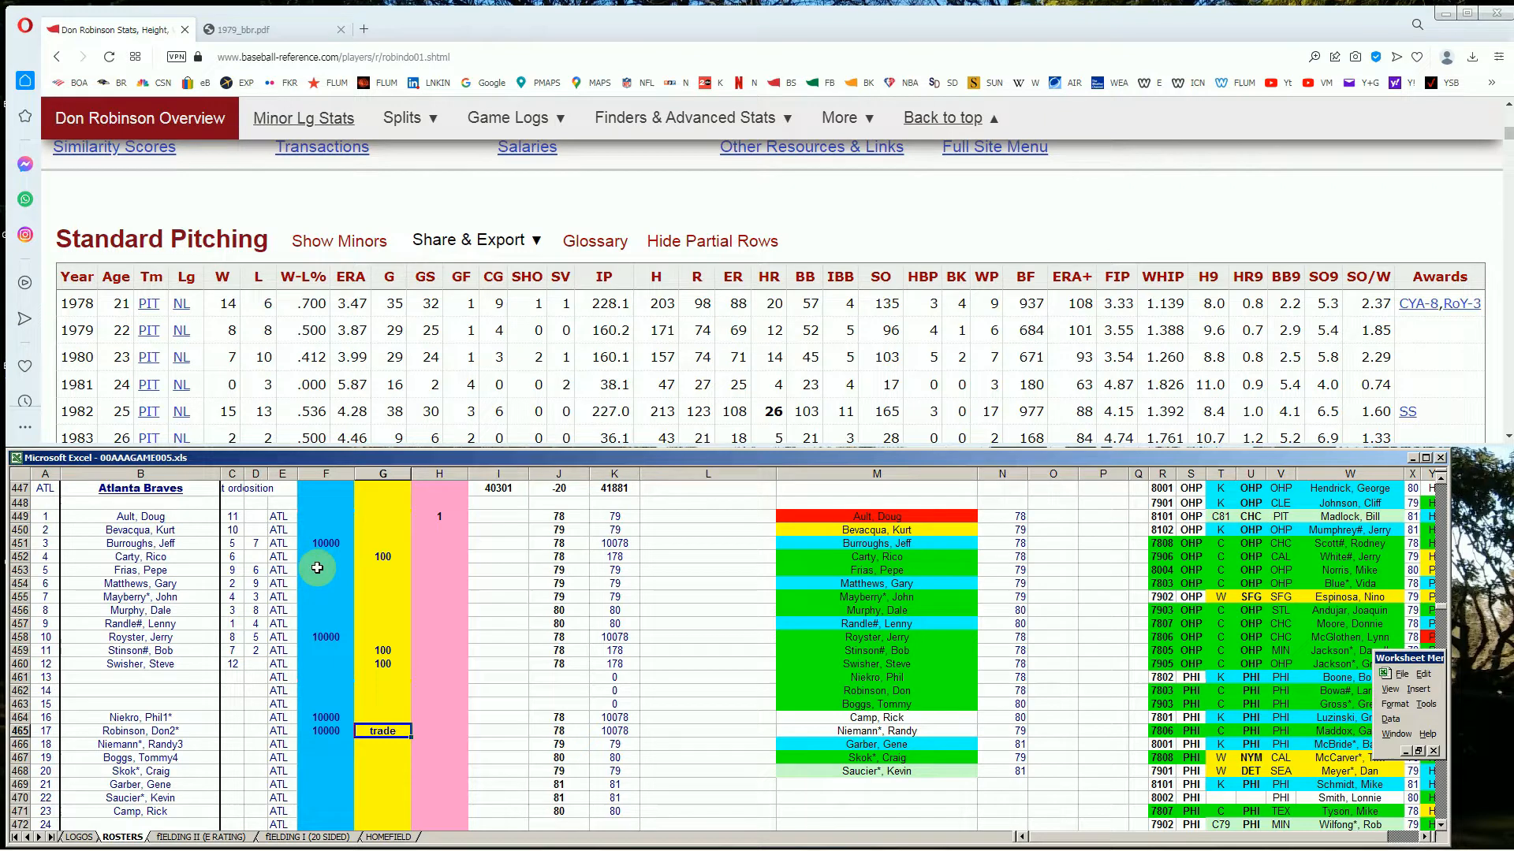
Step: Check the blue column F entries for Burroughs, Royster, Niekro and Robinson, and Niekro's yellow column G cell
left_click(323, 543)
left_click(328, 640)
left_click(315, 719)
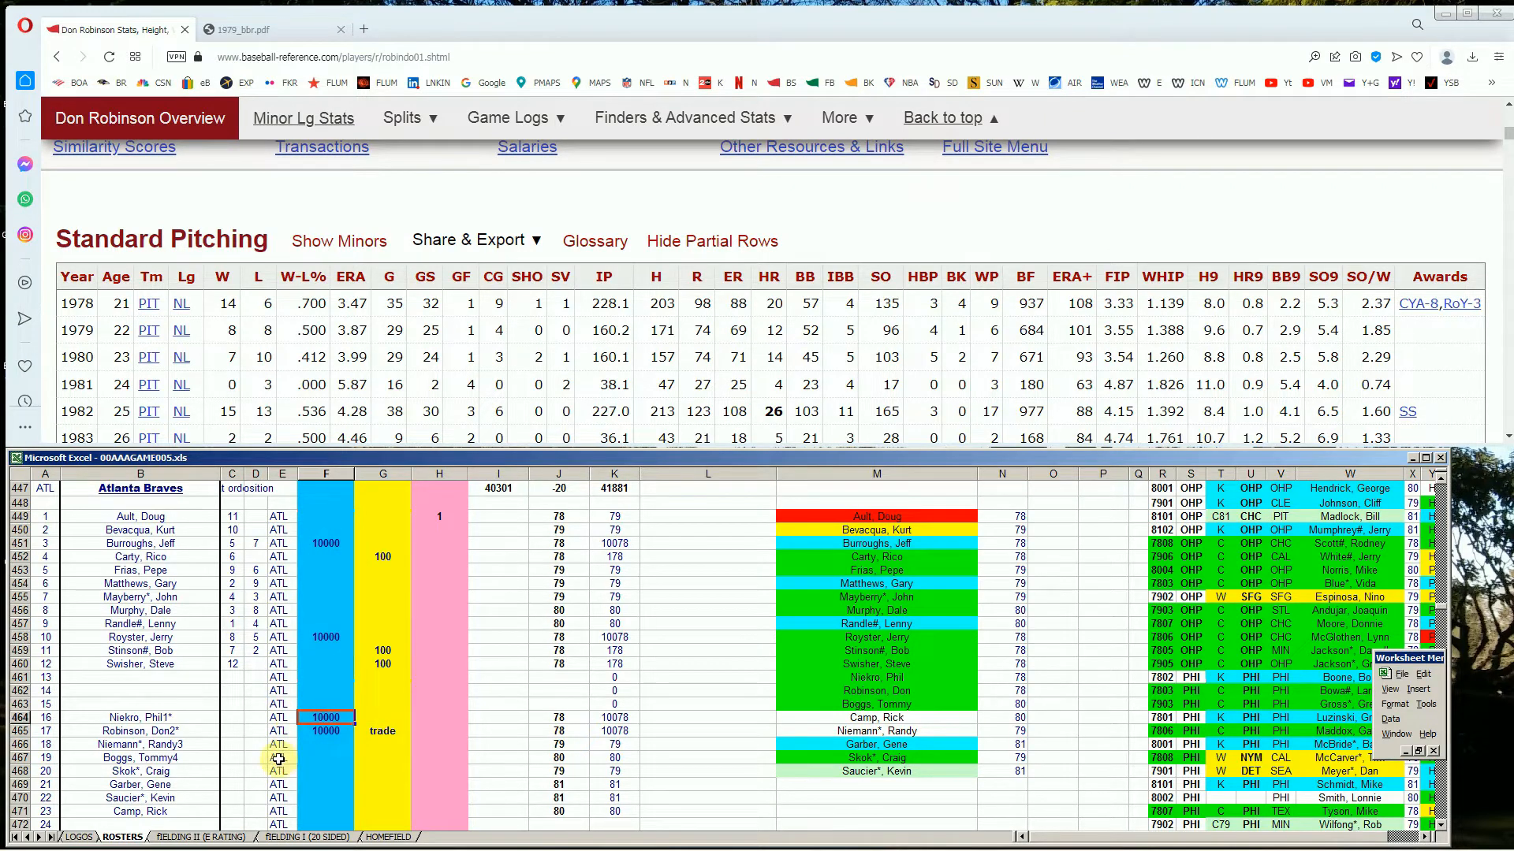
left_click(330, 731)
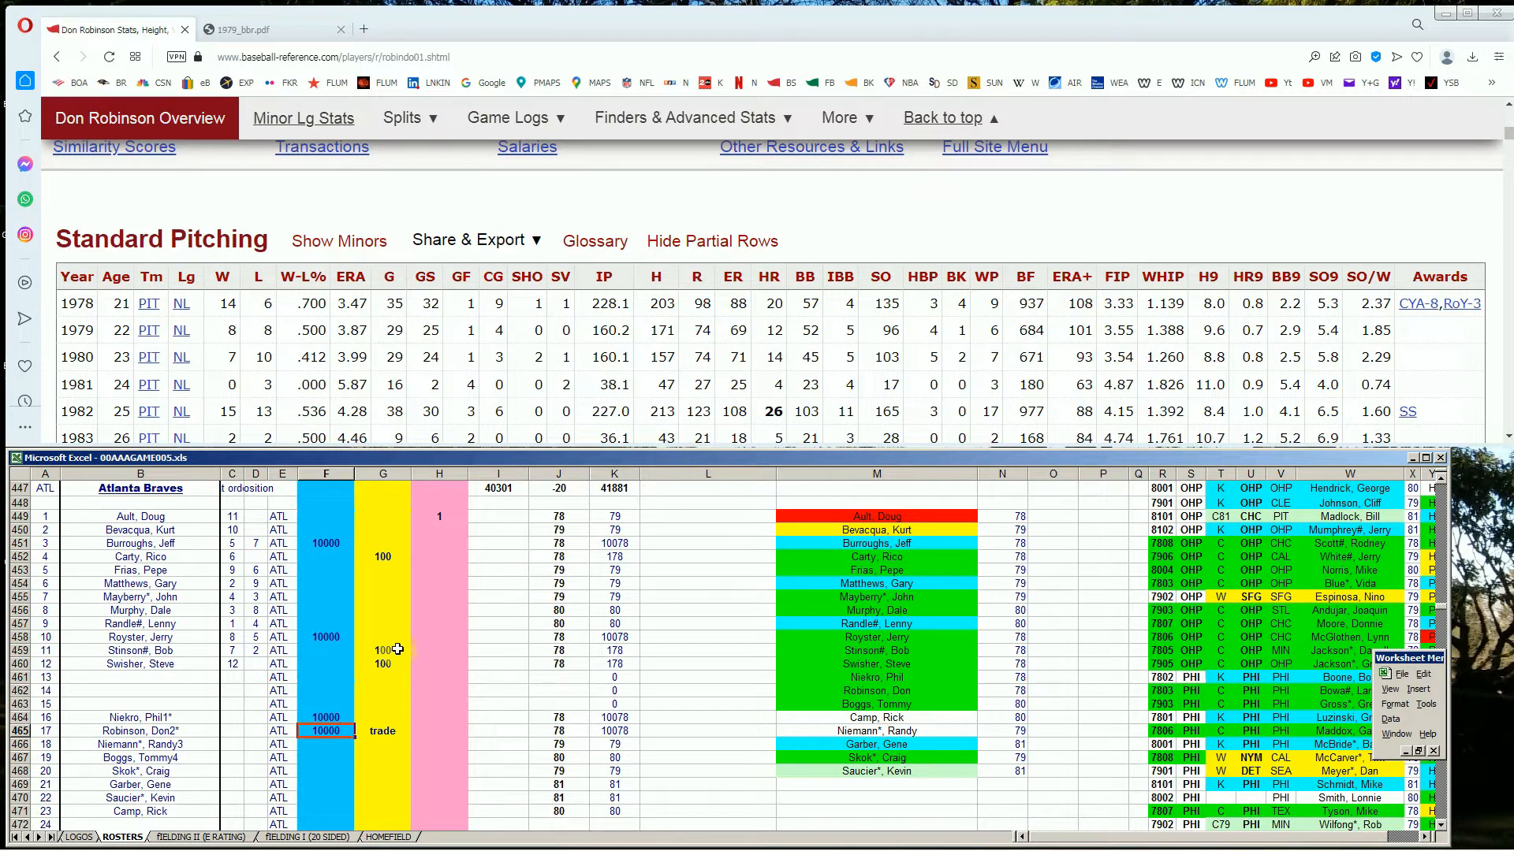
left_click(377, 719)
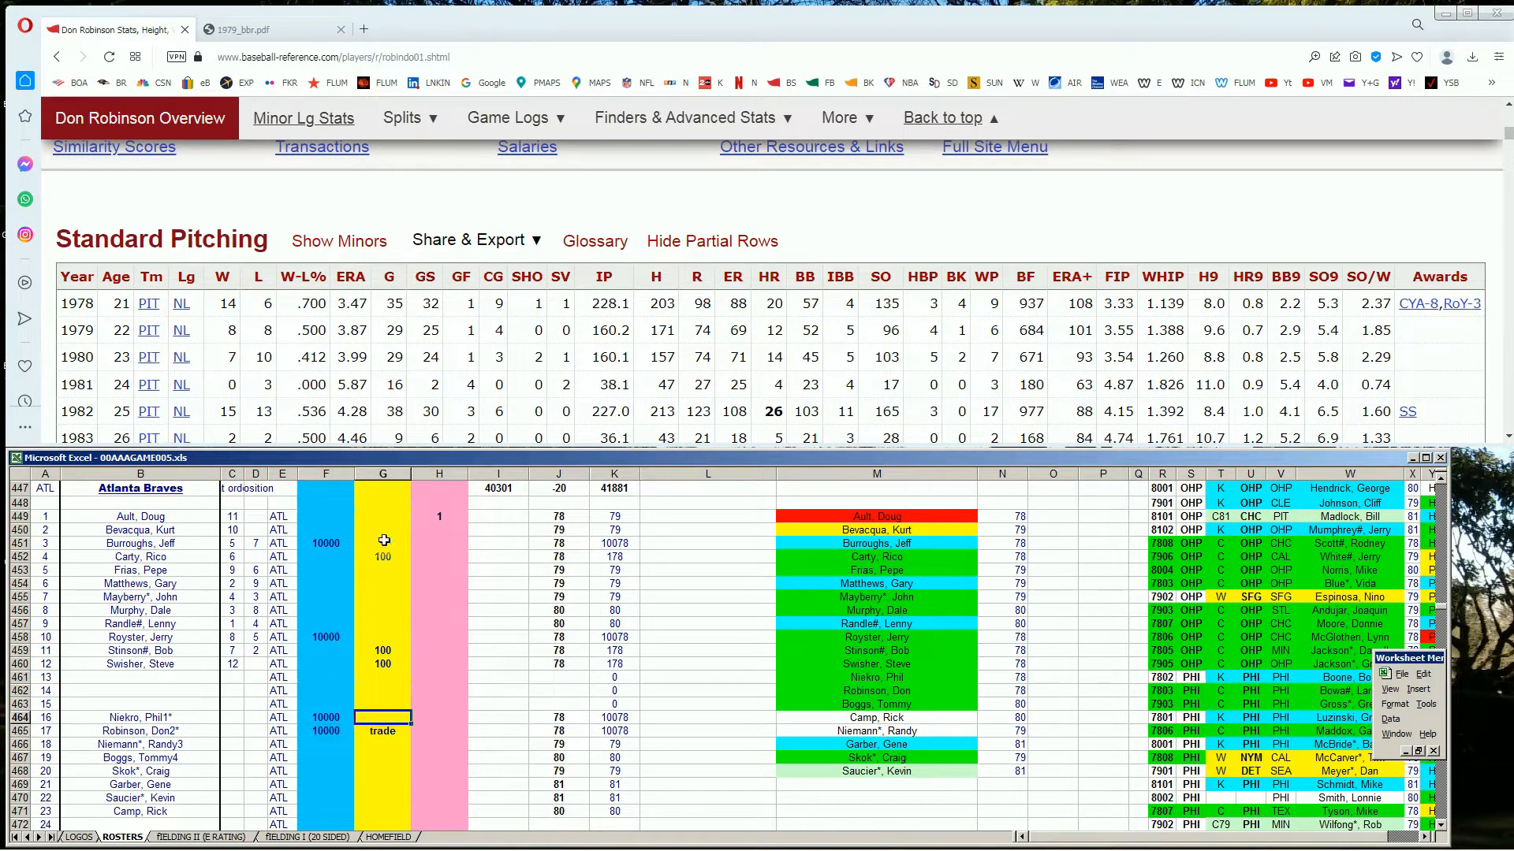